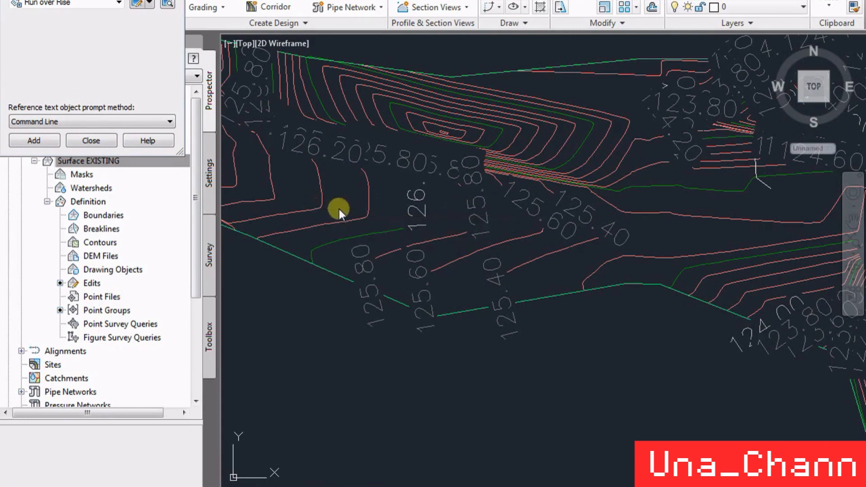
- Place a Run over Rise slope label between the contours on the western arm of the EXISTING surface
{"action": "scroll", "coordinate": [338, 183], "scroll_direction": "up", "scroll_amount": 3}
{"action": "scroll", "coordinate": [462, 304], "scroll_direction": "down", "scroll_amount": 3}
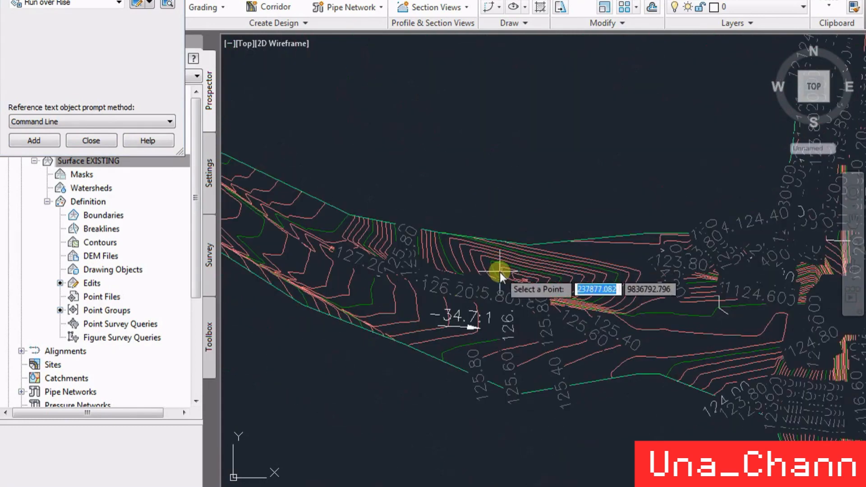
{"action": "left_click", "coordinate": [499, 277]}
- Add a spot elevation label with the Basic Circle with Cross marker inside the closed contours northeast of the slope label
{"action": "left_click", "coordinate": [151, 0]}
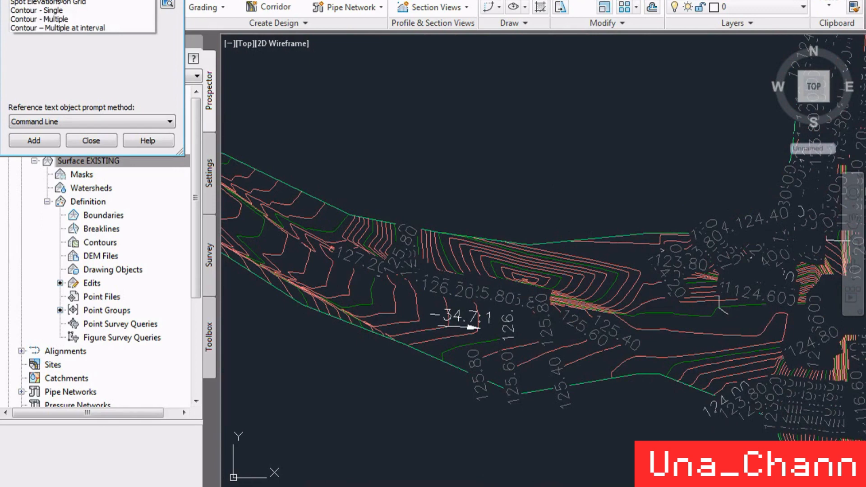
{"action": "left_click", "coordinate": [52, 0]}
{"action": "left_click", "coordinate": [36, 141]}
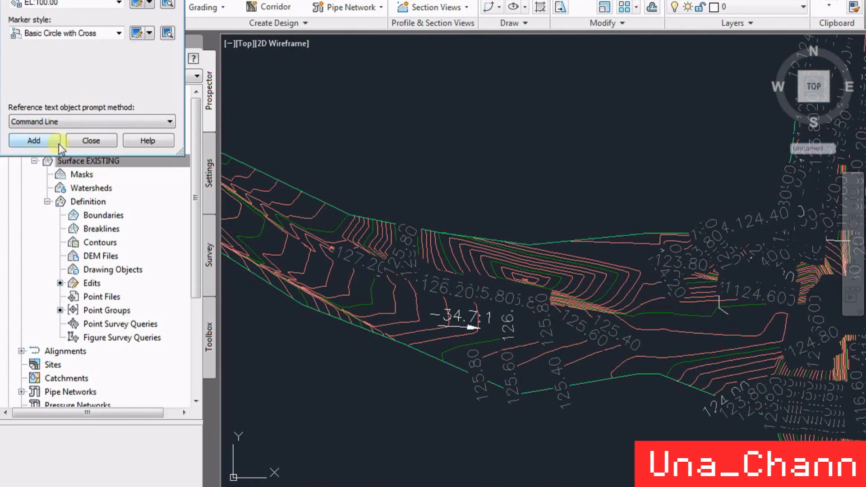
{"action": "left_click", "coordinate": [526, 261]}
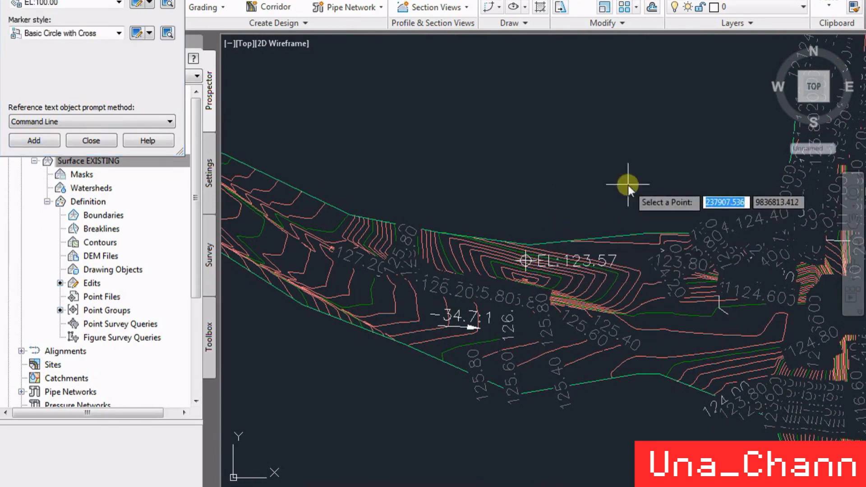
- Set the label type to Spot Elevations on Grid with the Basic marker style
{"action": "scroll", "coordinate": [492, 186], "scroll_direction": "down", "scroll_amount": 5}
{"action": "scroll", "coordinate": [381, 223], "scroll_direction": "down", "scroll_amount": 2}
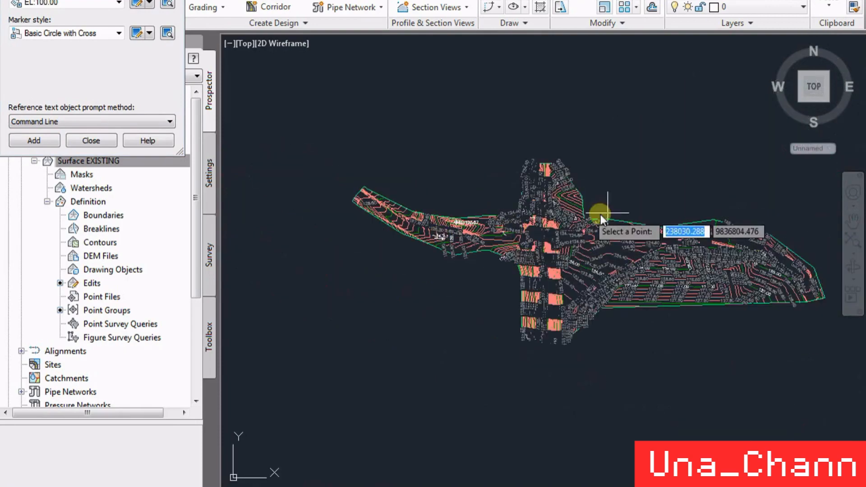
{"action": "scroll", "coordinate": [602, 214], "scroll_direction": "up", "scroll_amount": 2}
{"action": "left_click", "coordinate": [90, 0]}
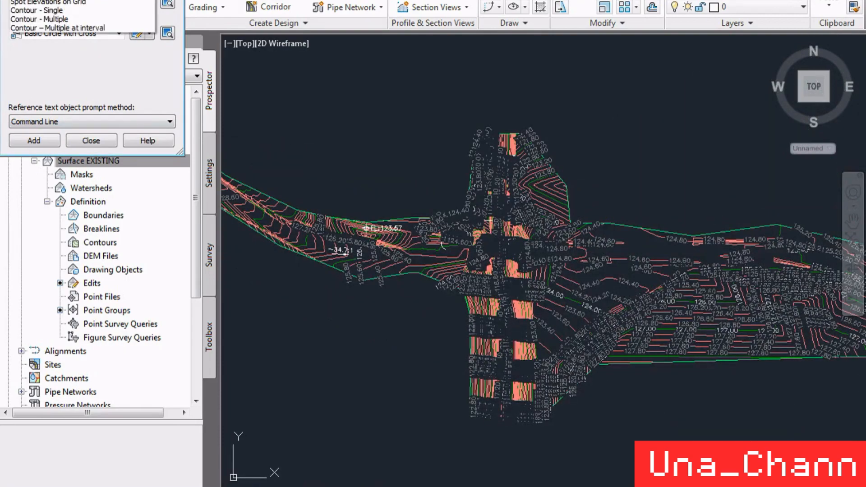
{"action": "left_click", "coordinate": [92, 3]}
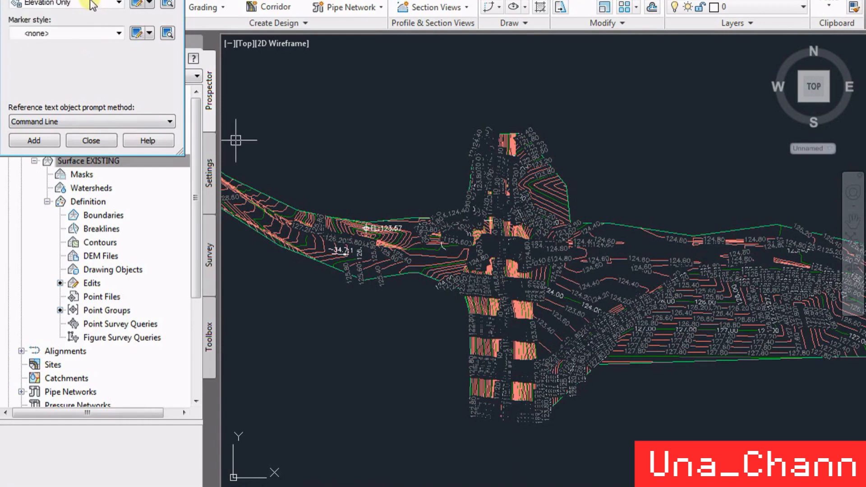
{"action": "left_click", "coordinate": [67, 33]}
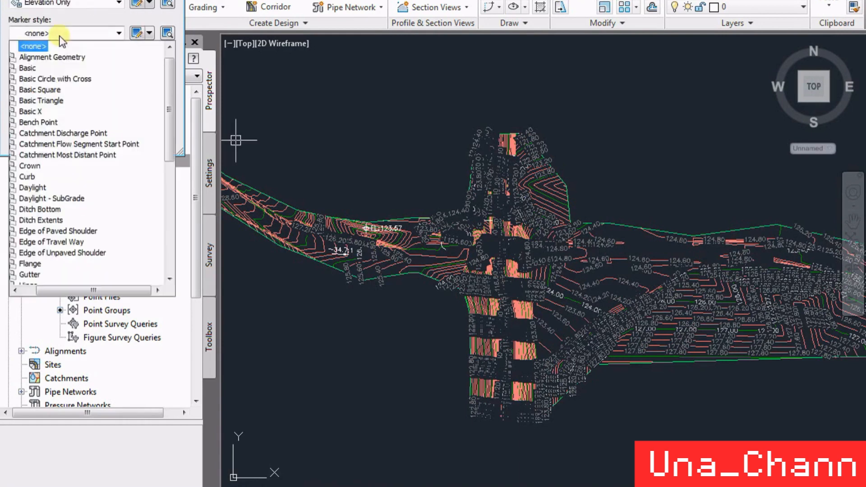
{"action": "left_click", "coordinate": [36, 67]}
- Add grid spot elevation labels over an area enclosing the whole surface, with X and Y spacing of 50
{"action": "left_click", "coordinate": [51, 145]}
{"action": "scroll", "coordinate": [451, 163], "scroll_direction": "down", "scroll_amount": 2}
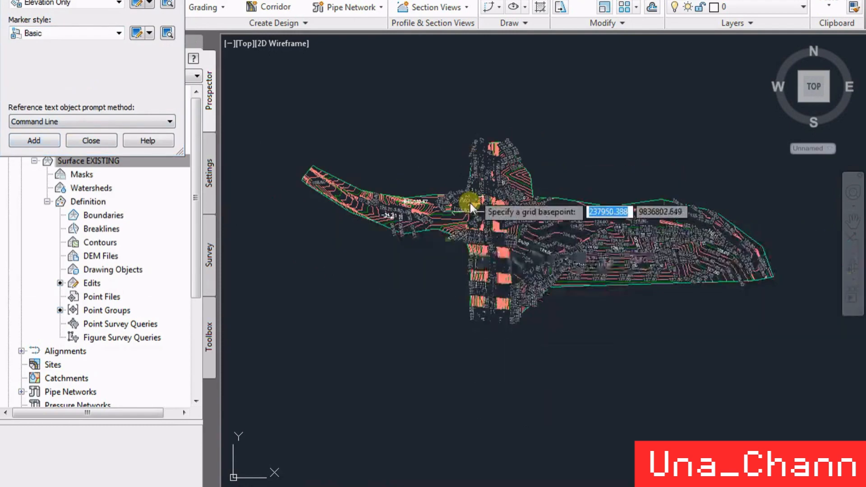
{"action": "left_click", "coordinate": [285, 336]}
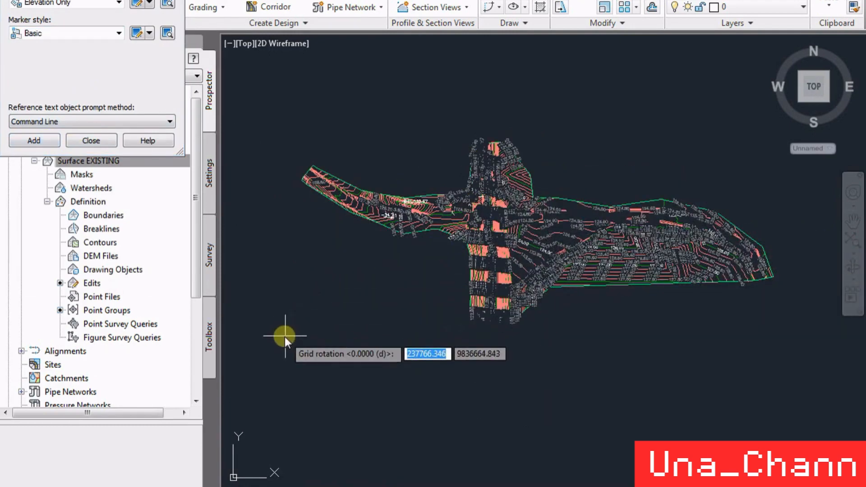
{"action": "left_click", "coordinate": [724, 202]}
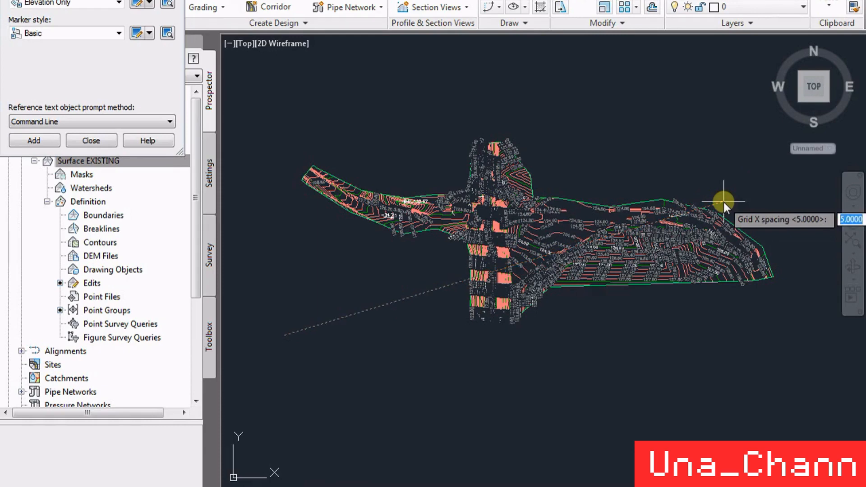
{"action": "type", "text": "50"}
{"action": "key", "text": "Return"}
{"action": "type", "text": "50"}
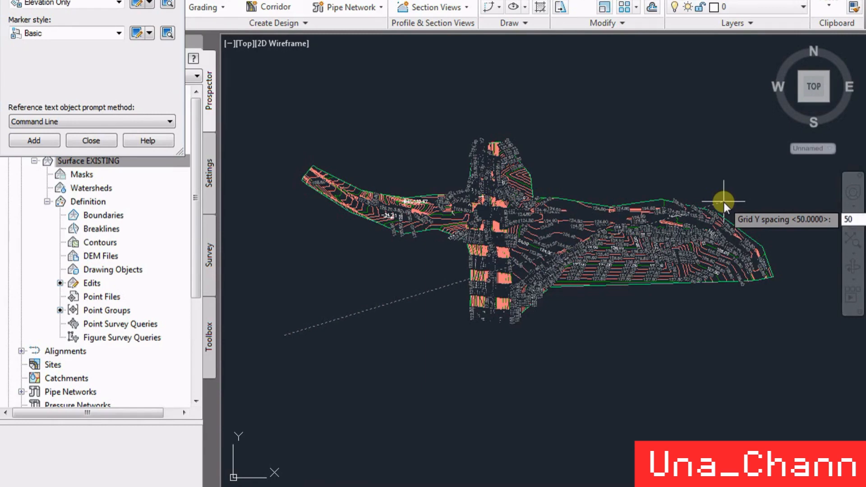
{"action": "key", "text": "Return"}
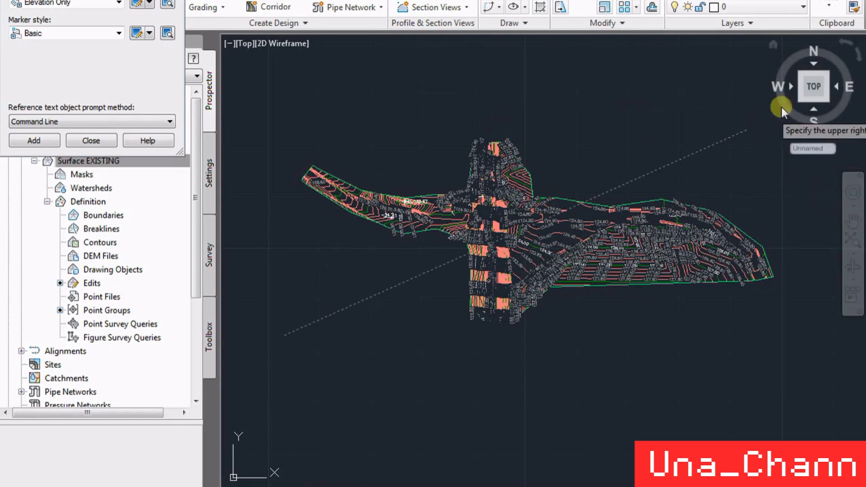
{"action": "scroll", "coordinate": [608, 142], "scroll_direction": "down", "scroll_amount": 2}
{"action": "left_click", "coordinate": [685, 122]}
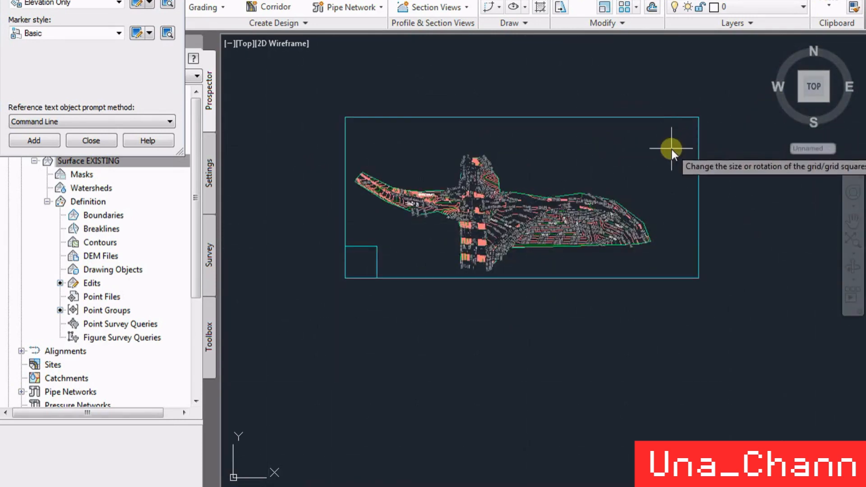
{"action": "key", "text": "Return"}
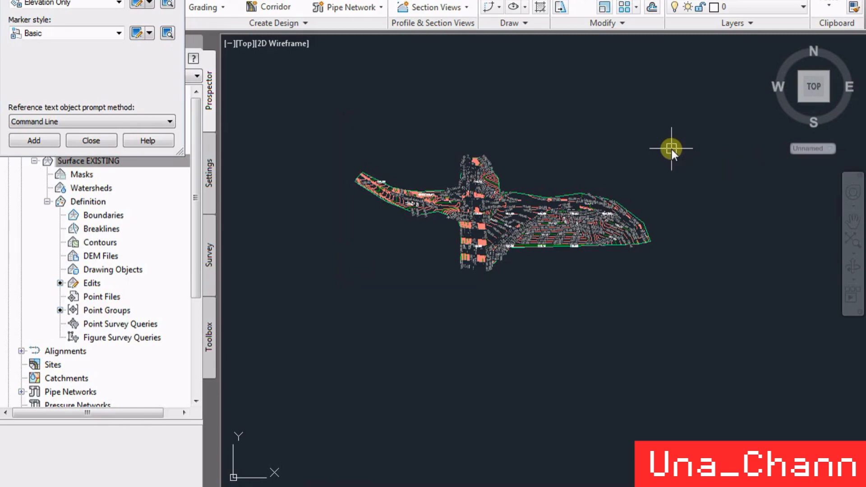
- Examine the grid elevation labels and contour labels across the surface, closing the label dialog
{"action": "scroll", "coordinate": [414, 212], "scroll_direction": "up", "scroll_amount": 8}
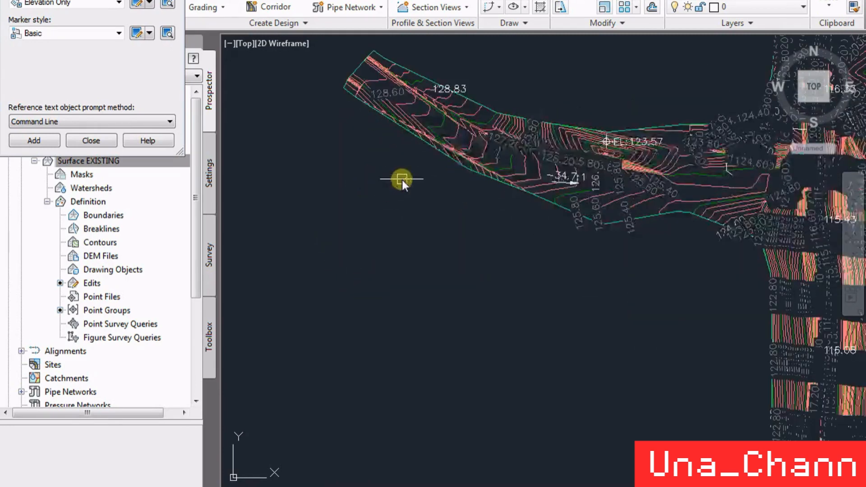
{"action": "scroll", "coordinate": [466, 76], "scroll_direction": "down", "scroll_amount": 8}
{"action": "scroll", "coordinate": [668, 251], "scroll_direction": "up", "scroll_amount": 5}
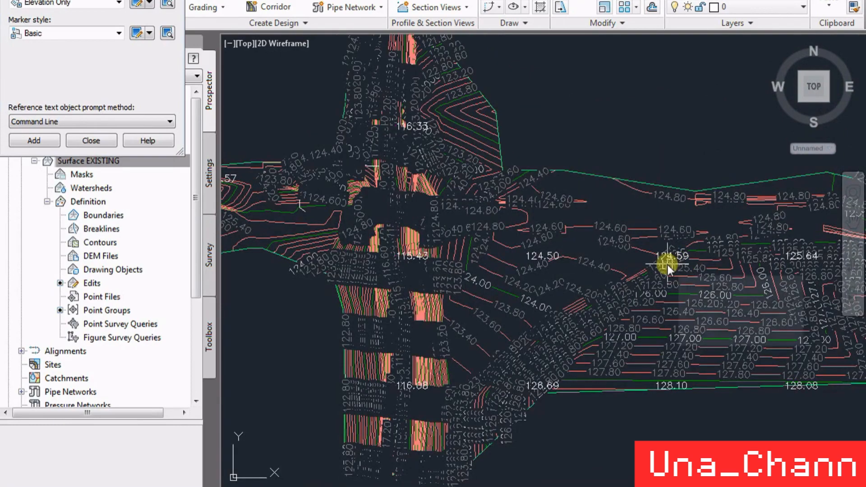
{"action": "scroll", "coordinate": [498, 232], "scroll_direction": "down", "scroll_amount": 2}
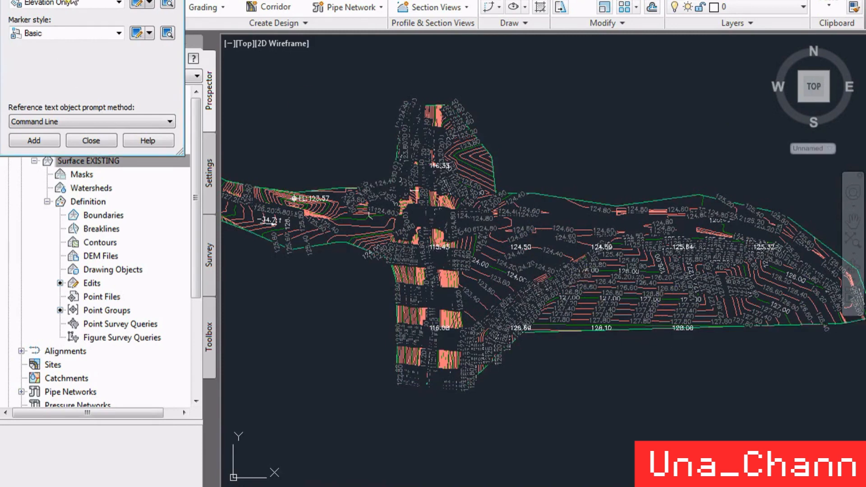
{"action": "left_click", "coordinate": [91, 140]}
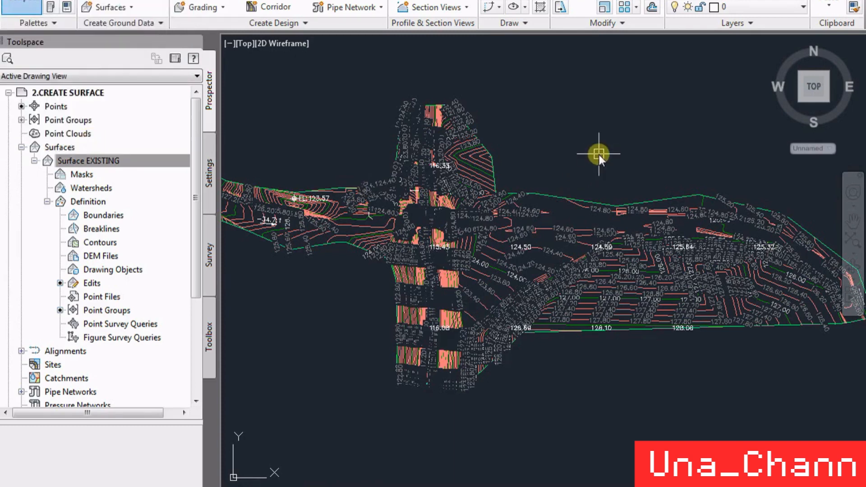
{"action": "scroll", "coordinate": [599, 155], "scroll_direction": "down", "scroll_amount": 5}
{"action": "scroll", "coordinate": [600, 156], "scroll_direction": "up", "scroll_amount": 5}
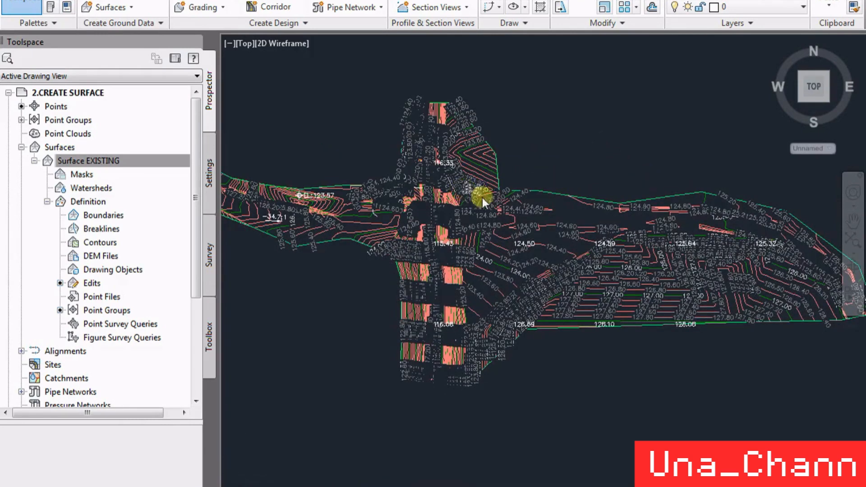
{"action": "scroll", "coordinate": [494, 217], "scroll_direction": "up", "scroll_amount": 8}
{"action": "scroll", "coordinate": [551, 233], "scroll_direction": "down", "scroll_amount": 6}
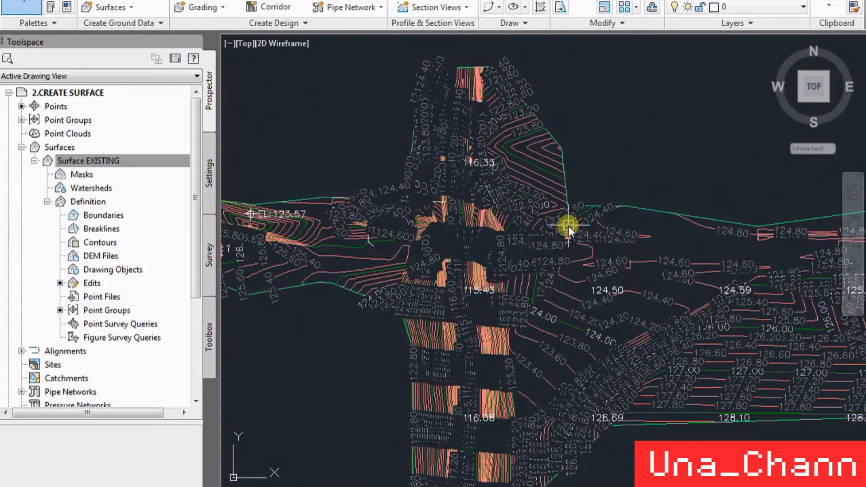
{"action": "scroll", "coordinate": [491, 168], "scroll_direction": "up", "scroll_amount": 5}
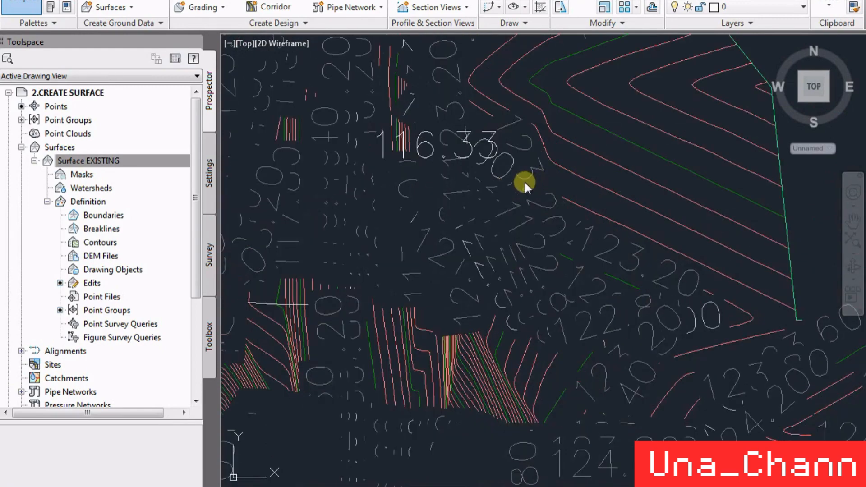
{"action": "left_click", "coordinate": [512, 187]}
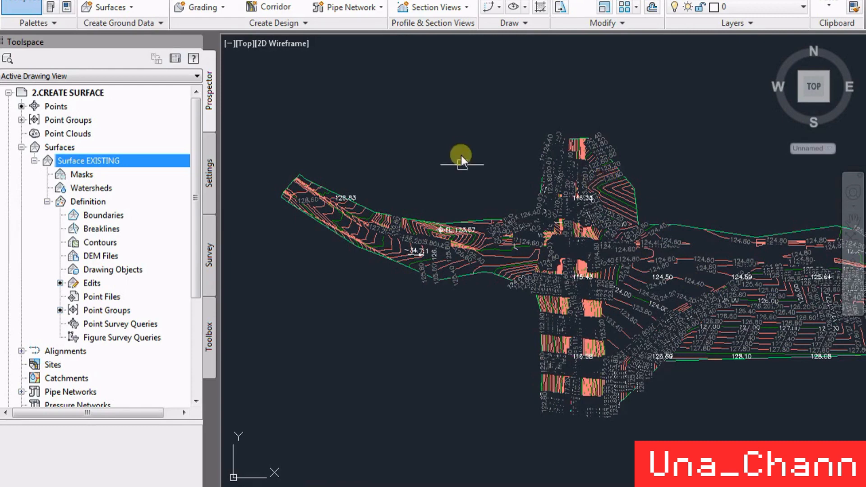
- Delete the EXISTING surface from the drawing and confirm its removal
{"action": "scroll", "coordinate": [451, 167], "scroll_direction": "down", "scroll_amount": 3}
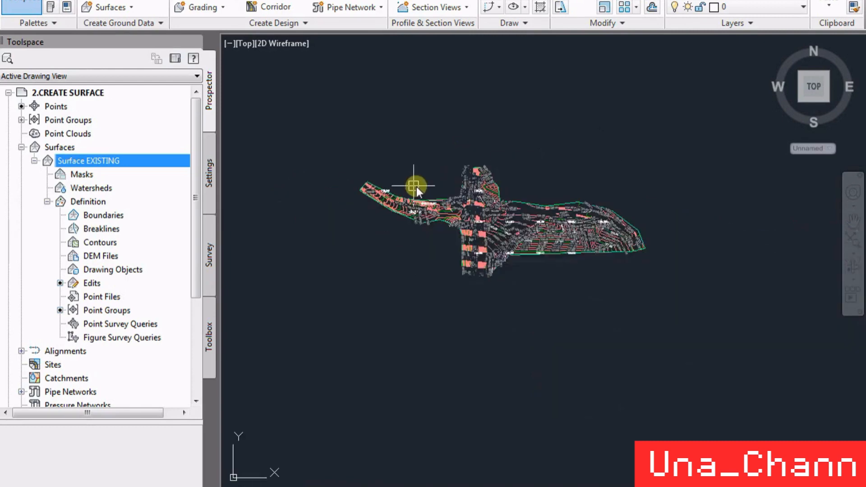
{"action": "right_click", "coordinate": [116, 159]}
{"action": "left_click", "coordinate": [154, 300]}
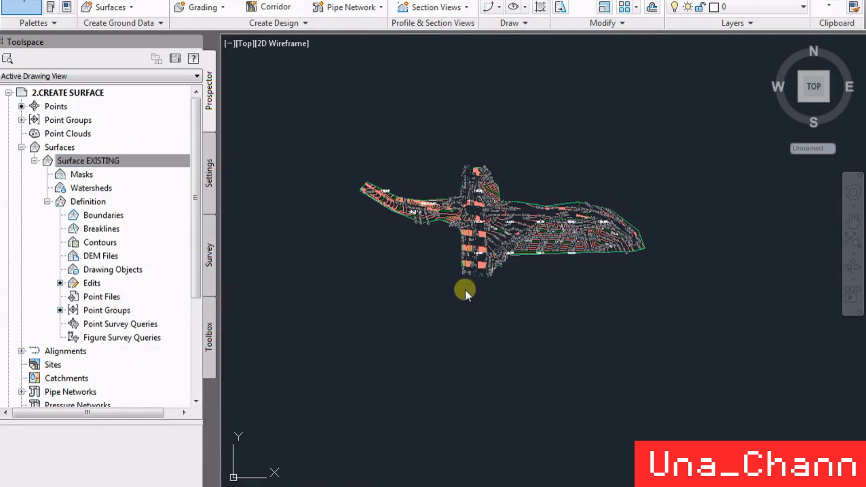
{"action": "left_click", "coordinate": [464, 275]}
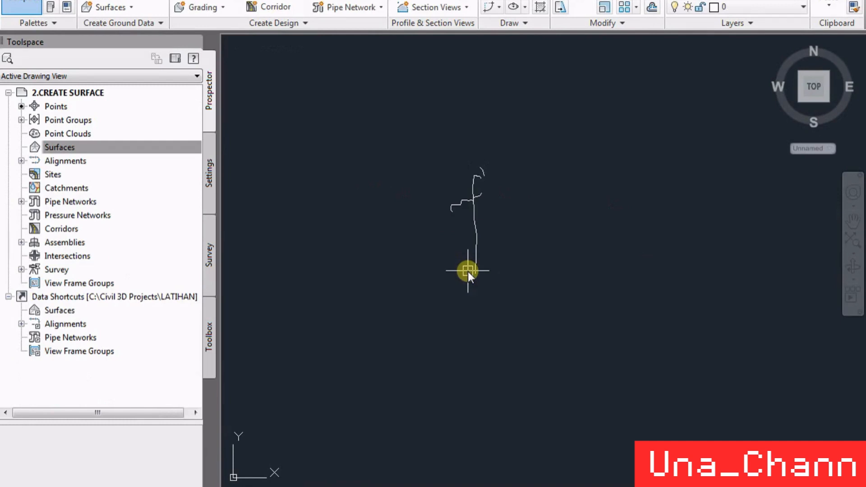
- Erase all the remaining linework left in the drawing area
{"action": "left_click", "coordinate": [494, 316]}
{"action": "left_click", "coordinate": [429, 151]}
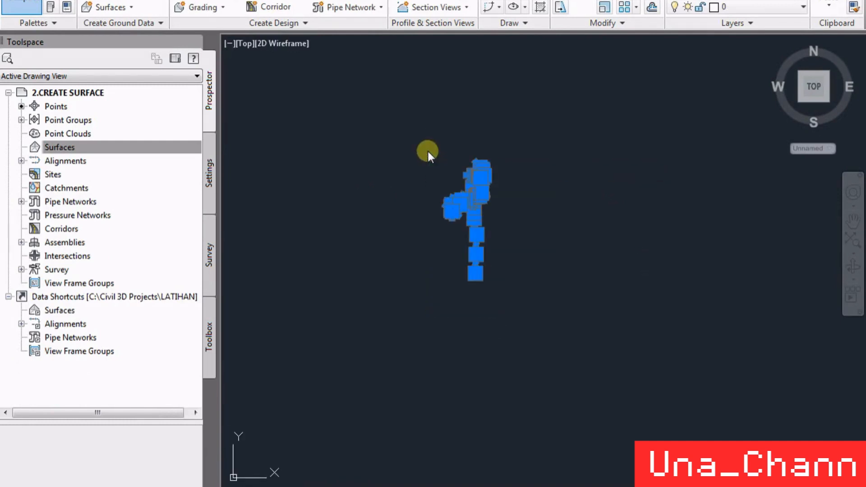
{"action": "key", "text": "Delete"}
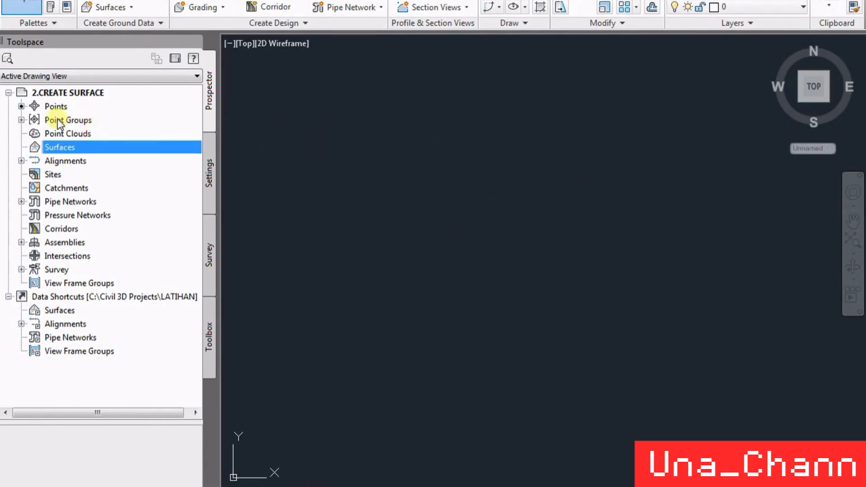
- Delete all points in the _All Points group and confirm the deletion
{"action": "right_click", "coordinate": [58, 118]}
{"action": "left_click", "coordinate": [43, 106]}
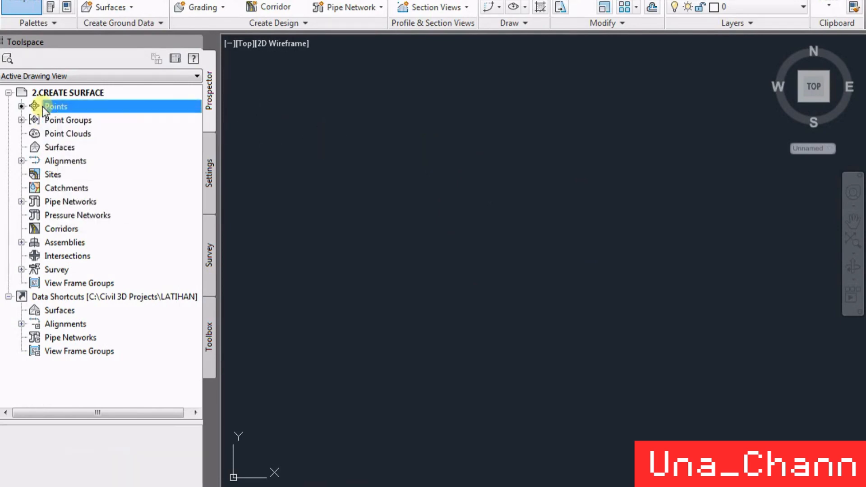
{"action": "right_click", "coordinate": [42, 106]}
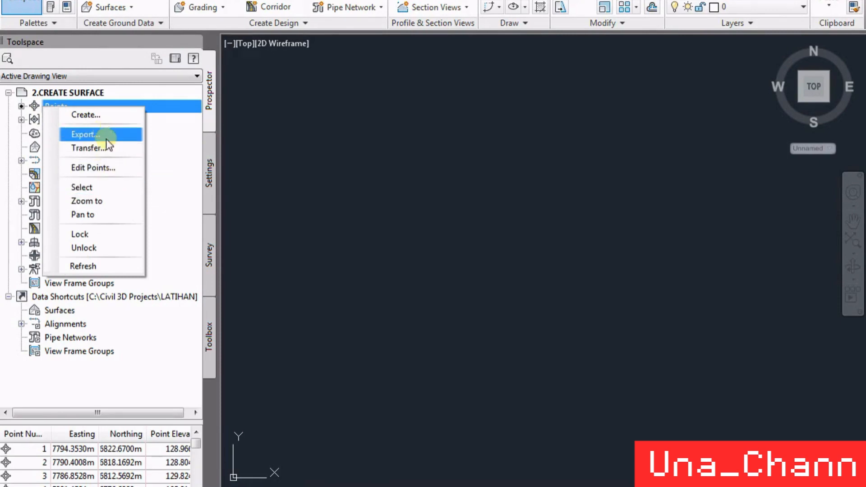
{"action": "left_click", "coordinate": [21, 119]}
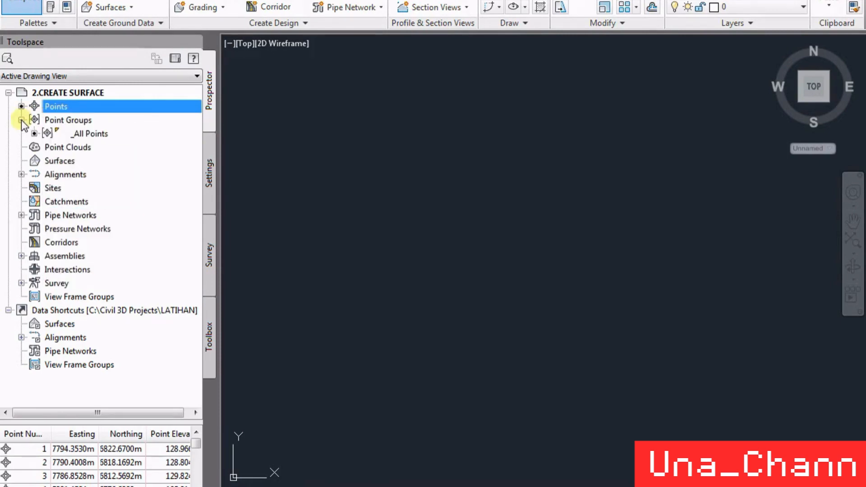
{"action": "right_click", "coordinate": [83, 134]}
{"action": "left_click", "coordinate": [394, 274]}
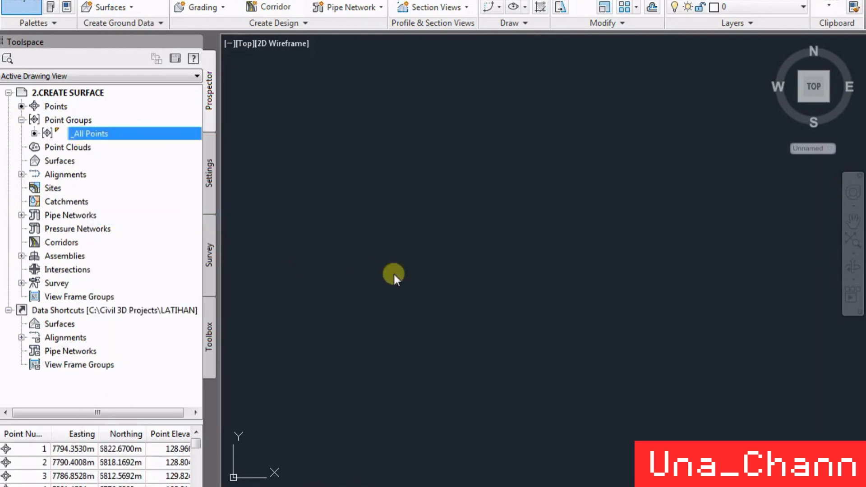
{"action": "left_click", "coordinate": [447, 279]}
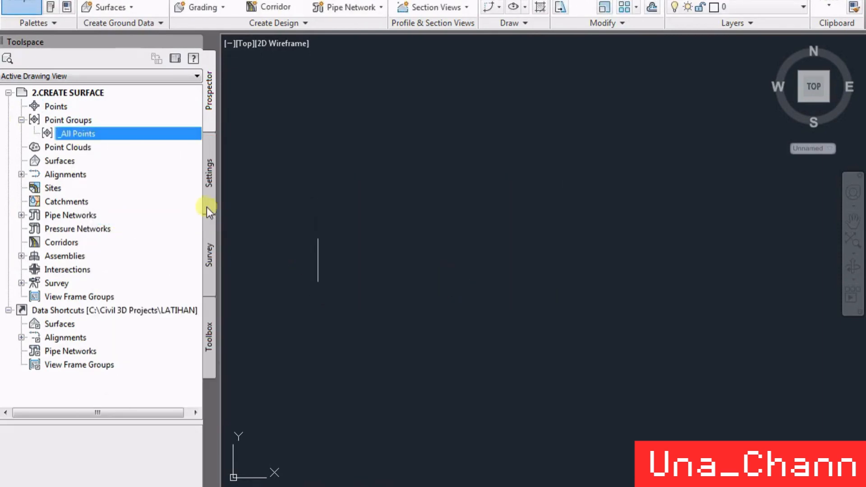
- Check the point groups, point clouds and surfaces collections for any remaining data
{"action": "left_click", "coordinate": [70, 120]}
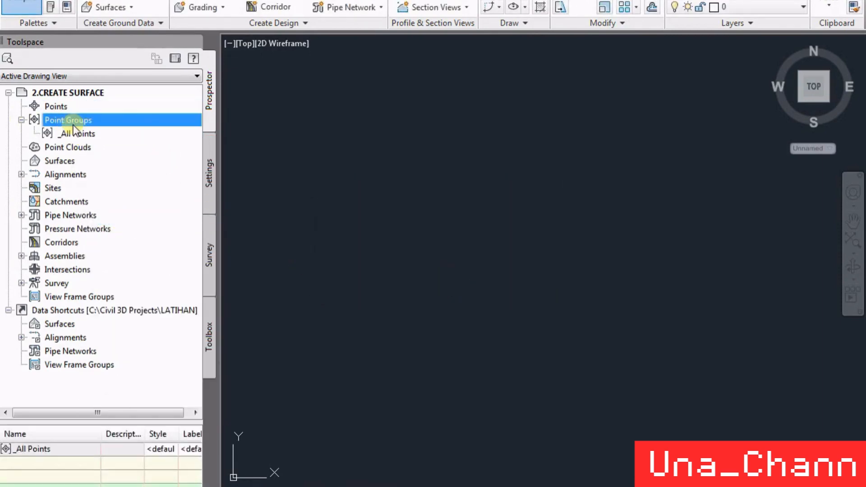
{"action": "left_click", "coordinate": [77, 134]}
{"action": "left_click", "coordinate": [70, 148]}
{"action": "left_click", "coordinate": [68, 161]}
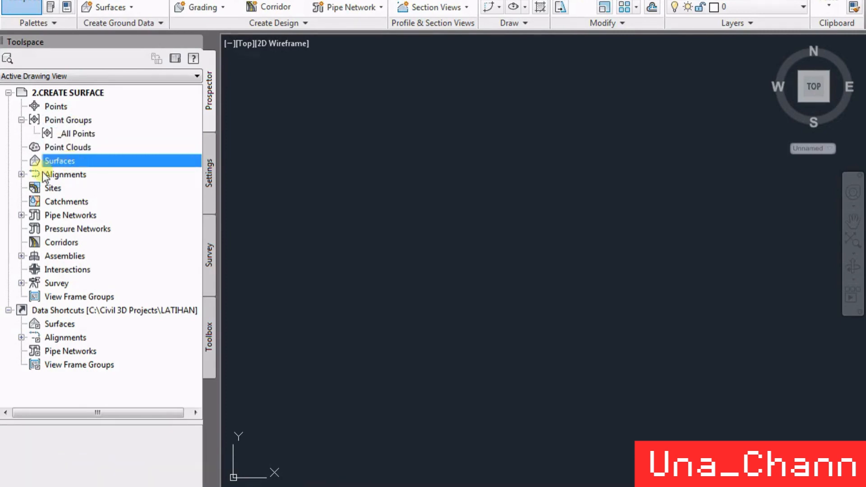
- Check the centerline alignments collection for any remaining alignment data
{"action": "left_click", "coordinate": [22, 175]}
{"action": "left_click", "coordinate": [65, 188]}
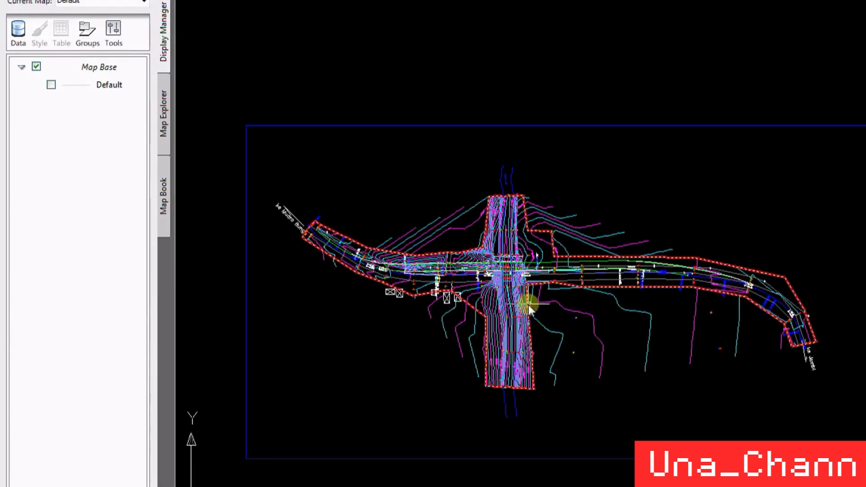
- Switch to the Land Desktop drawing and set up a LandXML export that includes surfaces and alignments but excludes points
{"action": "left_click", "coordinate": [590, 377]}
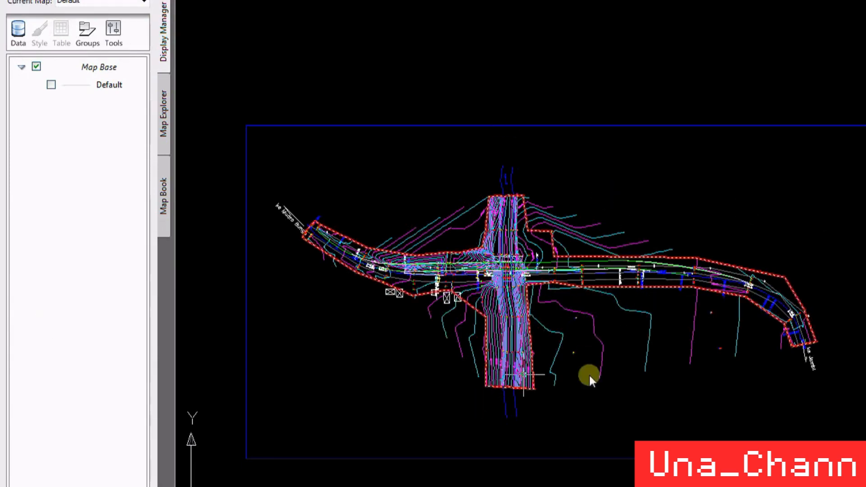
{"action": "left_click", "coordinate": [294, 1]}
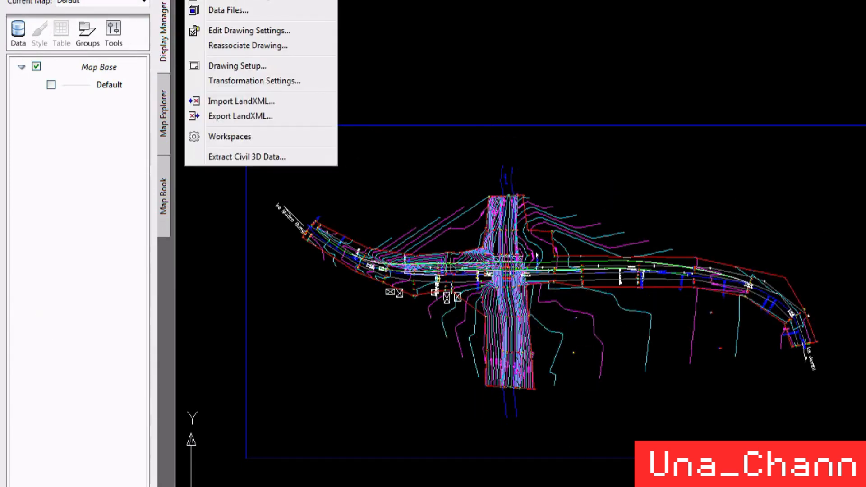
{"action": "left_click", "coordinate": [241, 116]}
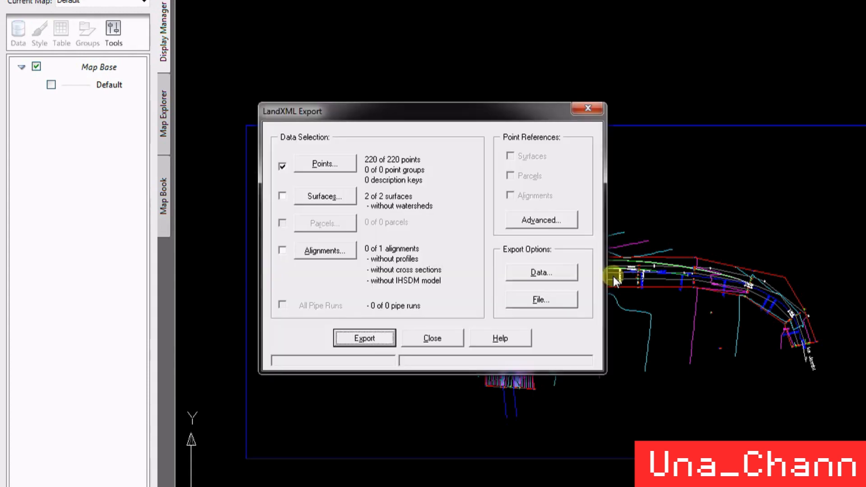
{"action": "left_click", "coordinate": [282, 195]}
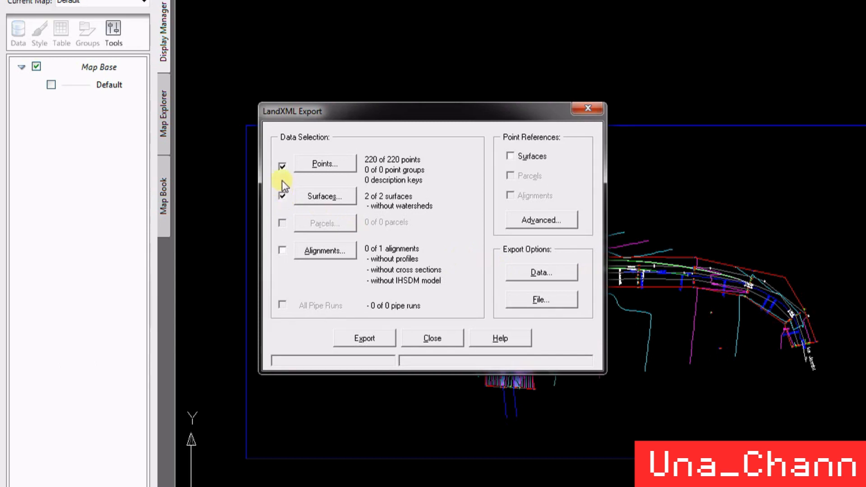
{"action": "left_click", "coordinate": [282, 166]}
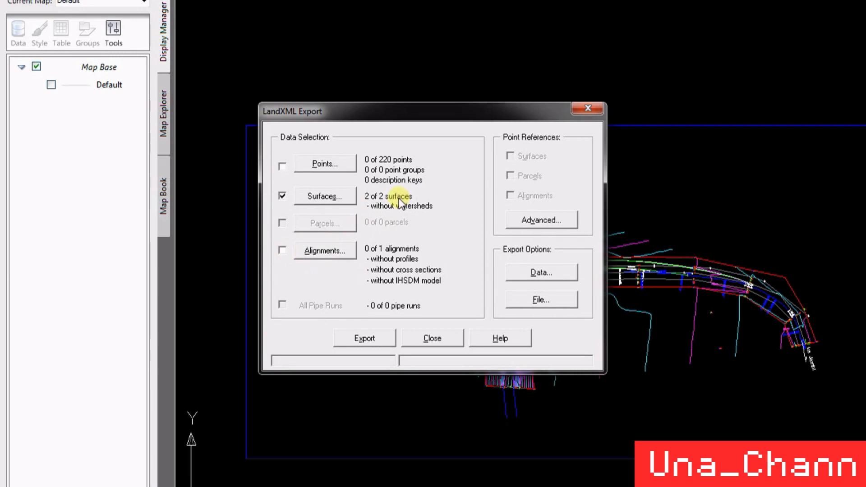
{"action": "left_click", "coordinate": [281, 251]}
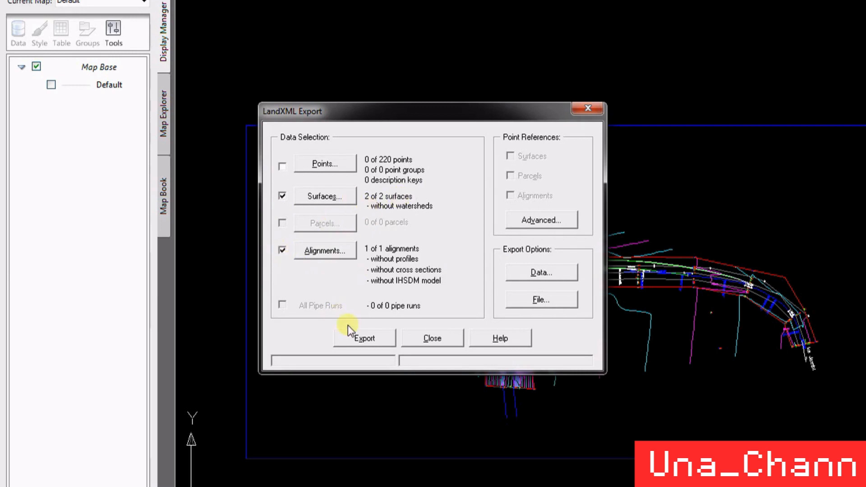
- Export the selected data to the Documents library as DATA LATIHAN SURFACE DARI LDD in XML format and close the export dialog
{"action": "left_click", "coordinate": [362, 339]}
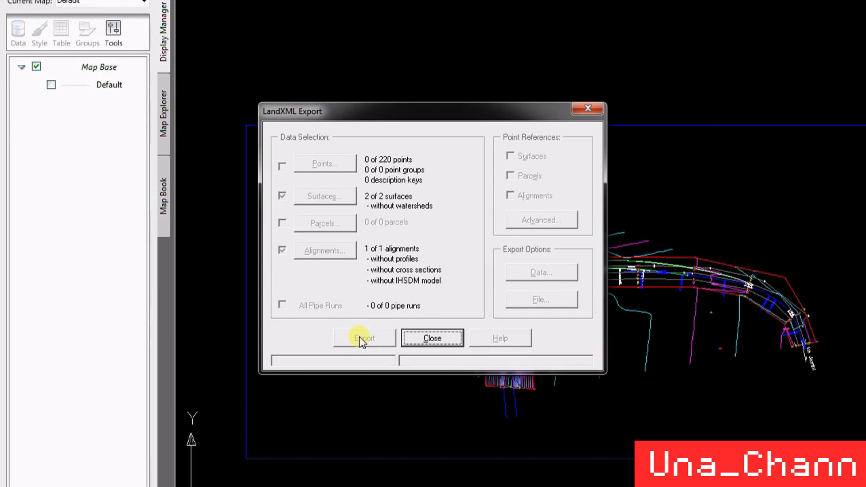
{"action": "scroll", "coordinate": [345, 215], "scroll_direction": "down", "scroll_amount": 2}
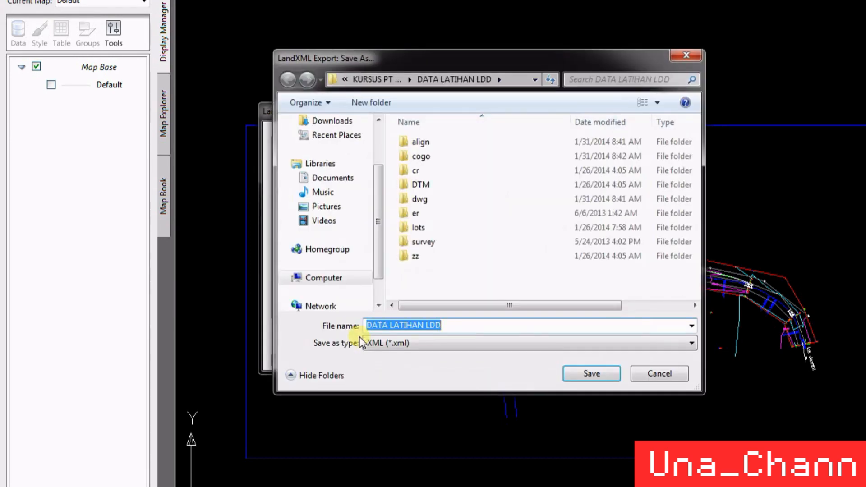
{"action": "left_click", "coordinate": [333, 151]}
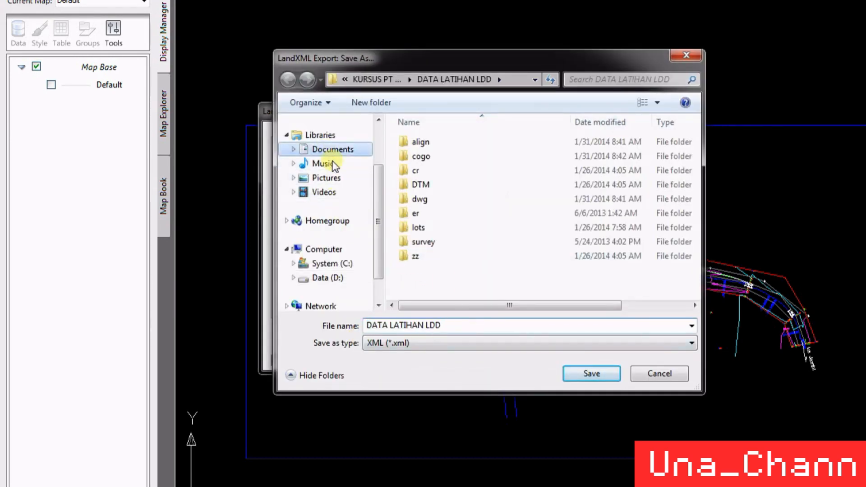
{"action": "left_click", "coordinate": [470, 325]}
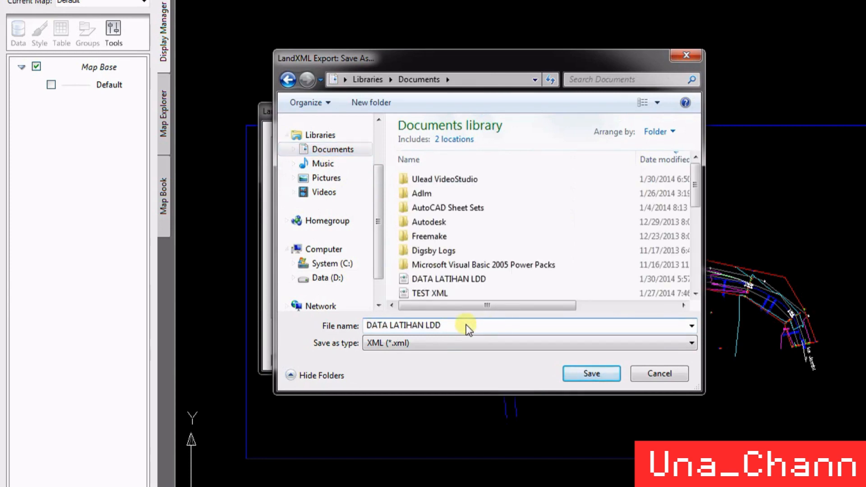
{"action": "key", "text": "Left"}
{"action": "key", "text": "Left"}
{"action": "key", "text": "Left"}
{"action": "type", "text": "SURFACE DARI"}
{"action": "left_click", "coordinate": [587, 375]}
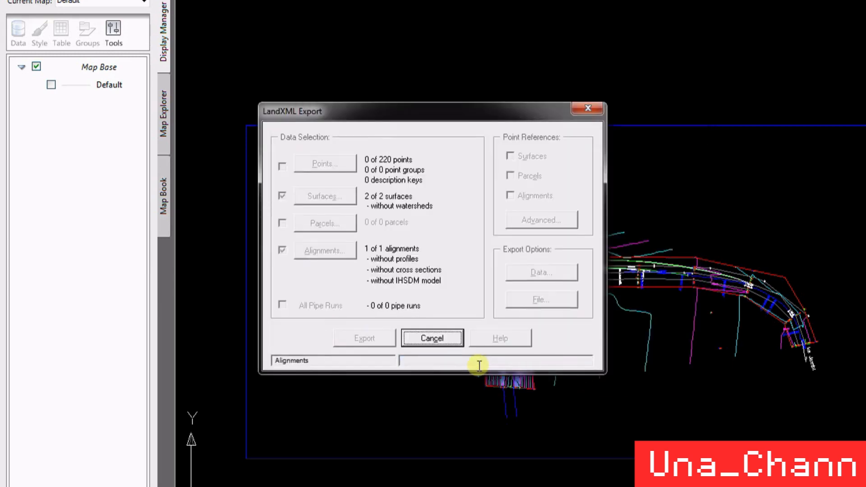
{"action": "left_click", "coordinate": [519, 315]}
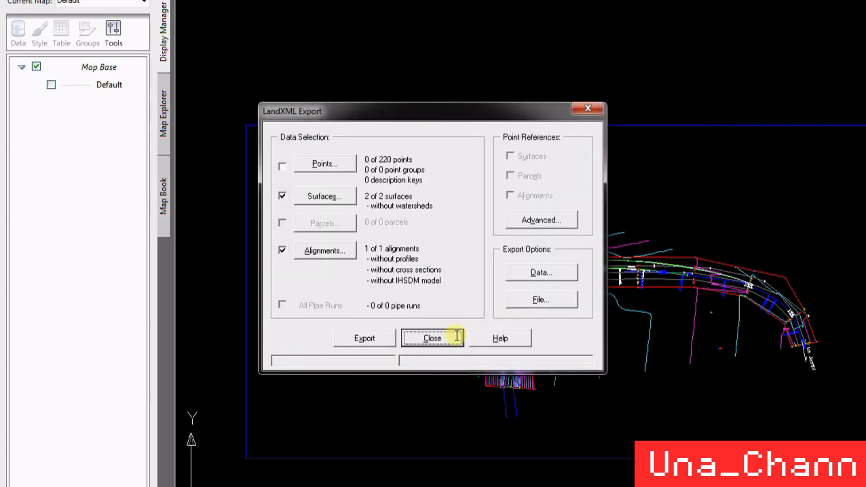
{"action": "left_click", "coordinate": [432, 338]}
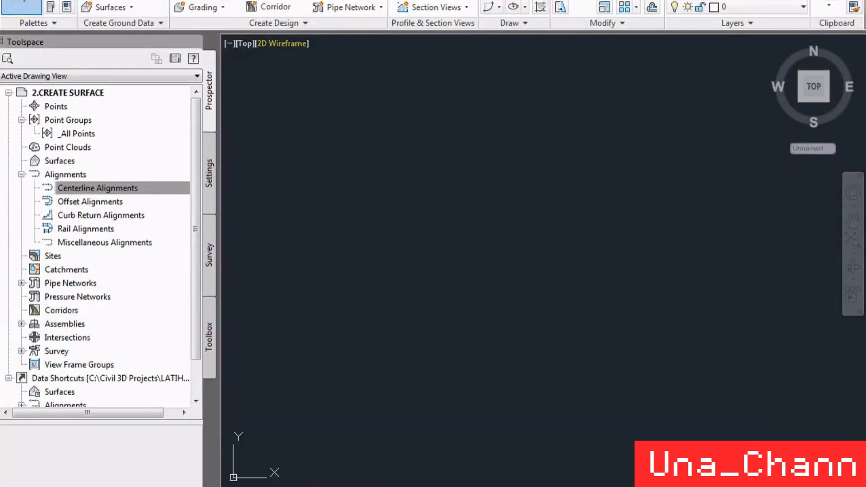
- Switch to Civil 3D and open DATA LATIHAN SURFACE DARI LDD from My Documents for LandXML import
{"action": "left_click", "coordinate": [21, 7]}
{"action": "mouse_move", "coordinate": [123, 76]}
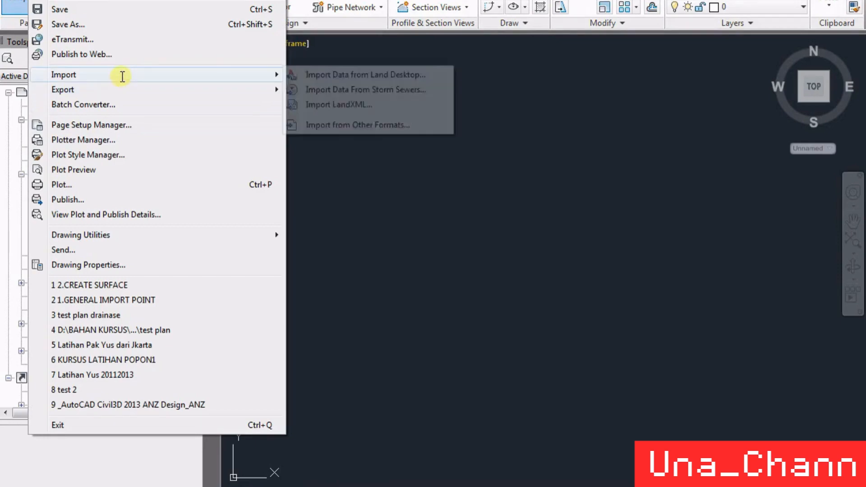
{"action": "left_click", "coordinate": [294, 104]}
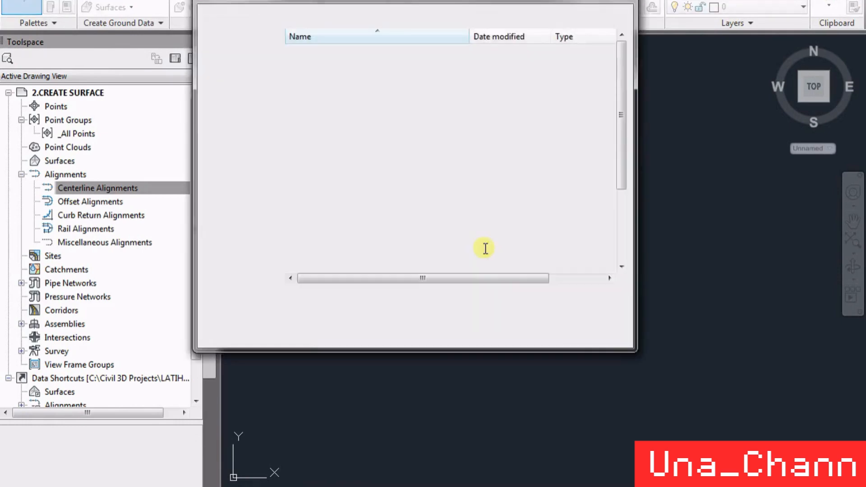
{"action": "left_click", "coordinate": [406, 181]}
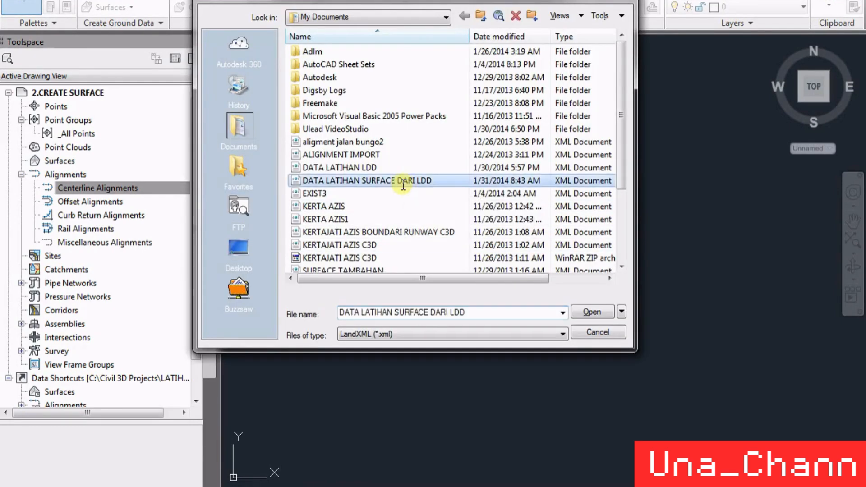
{"action": "left_click", "coordinate": [591, 312]}
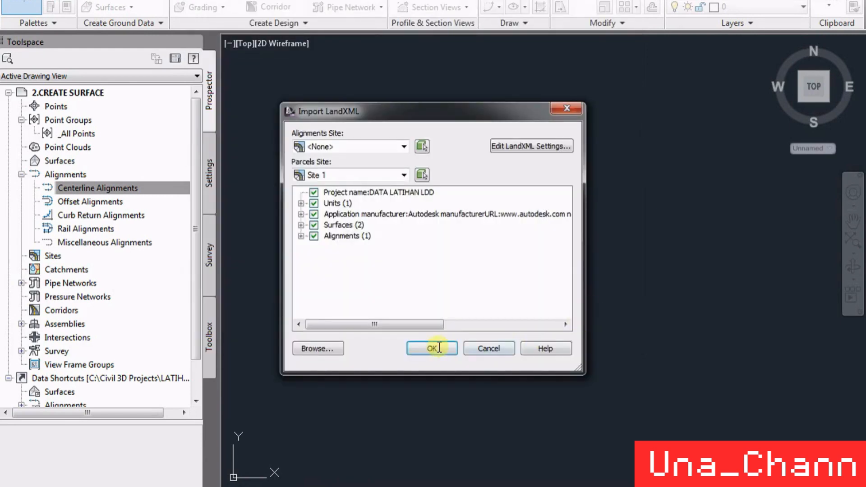
- Review the file's surfaces and alignments, import them all into the drawing, and dismiss the event viewer
{"action": "left_click", "coordinate": [301, 224]}
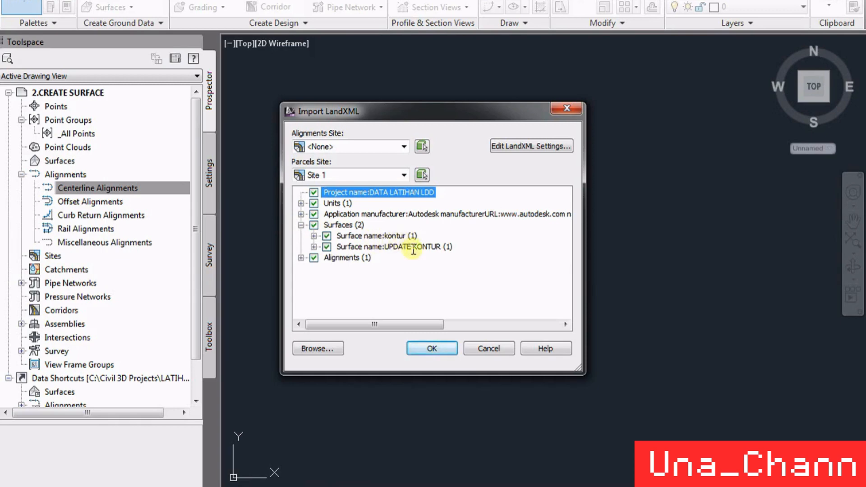
{"action": "left_click", "coordinate": [301, 258]}
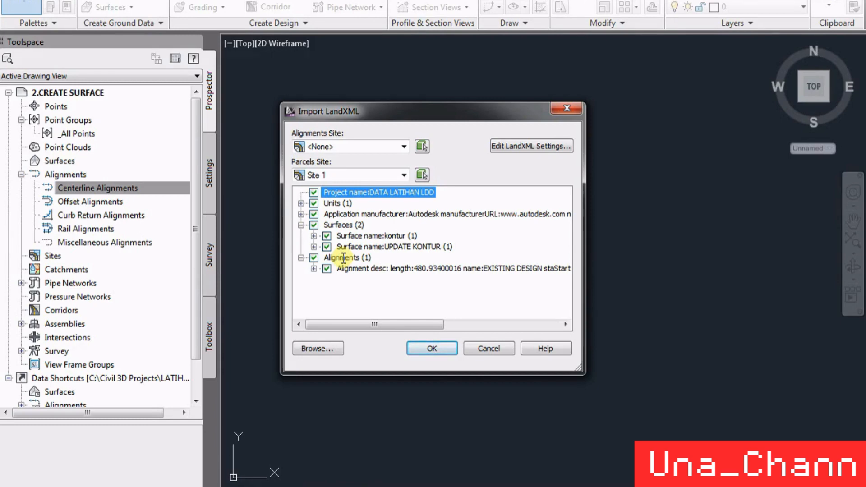
{"action": "left_click", "coordinate": [434, 349]}
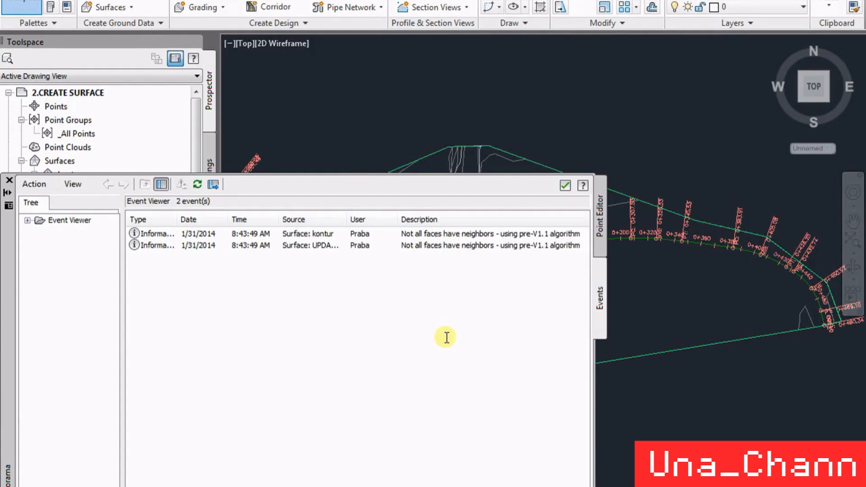
{"action": "left_click", "coordinate": [9, 180]}
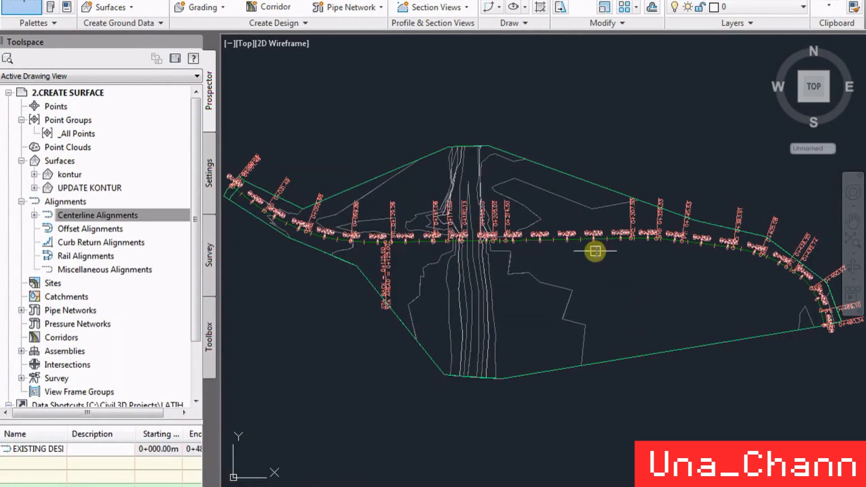
- Select the imported surface and examine its outer border and contours around the alignment
{"action": "mouse_move", "coordinate": [711, 277]}
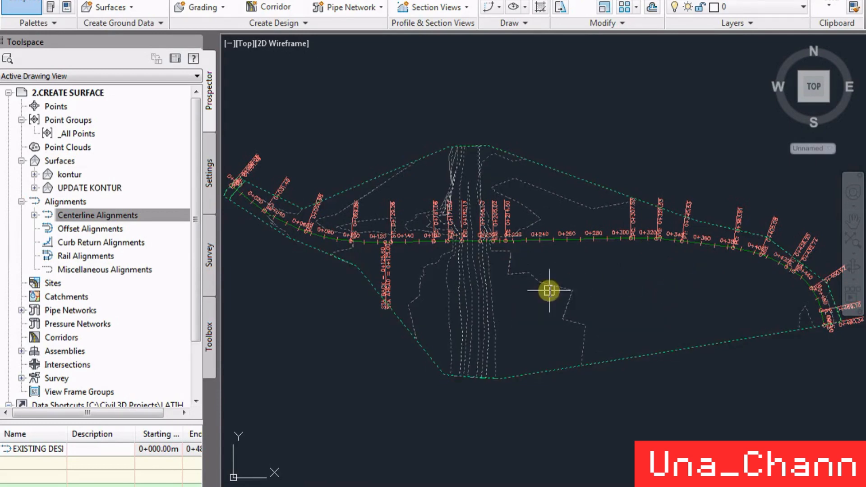
{"action": "left_click", "coordinate": [551, 293]}
{"action": "scroll", "coordinate": [428, 165], "scroll_direction": "up", "scroll_amount": 2}
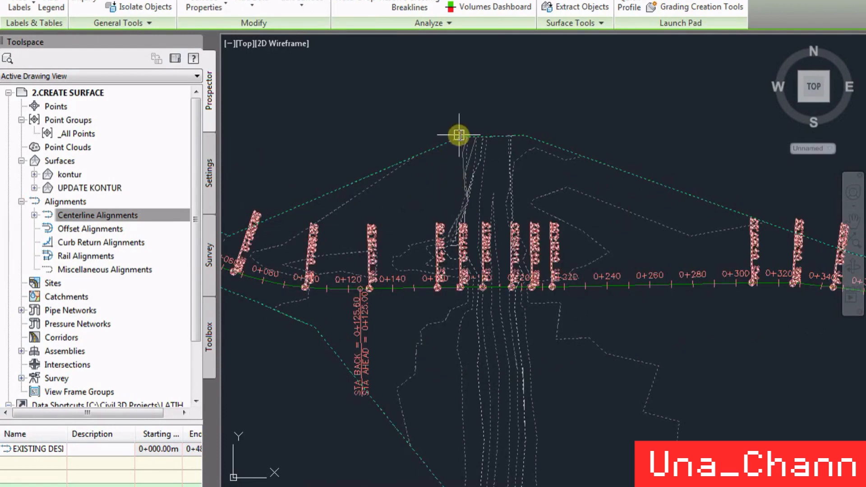
{"action": "scroll", "coordinate": [474, 232], "scroll_direction": "down", "scroll_amount": 2}
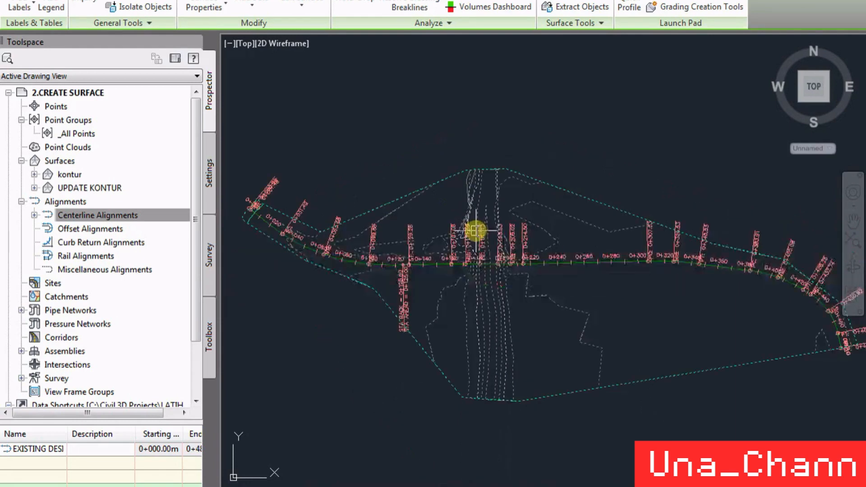
{"action": "scroll", "coordinate": [518, 184], "scroll_direction": "up", "scroll_amount": 4}
{"action": "scroll", "coordinate": [516, 155], "scroll_direction": "down", "scroll_amount": 4}
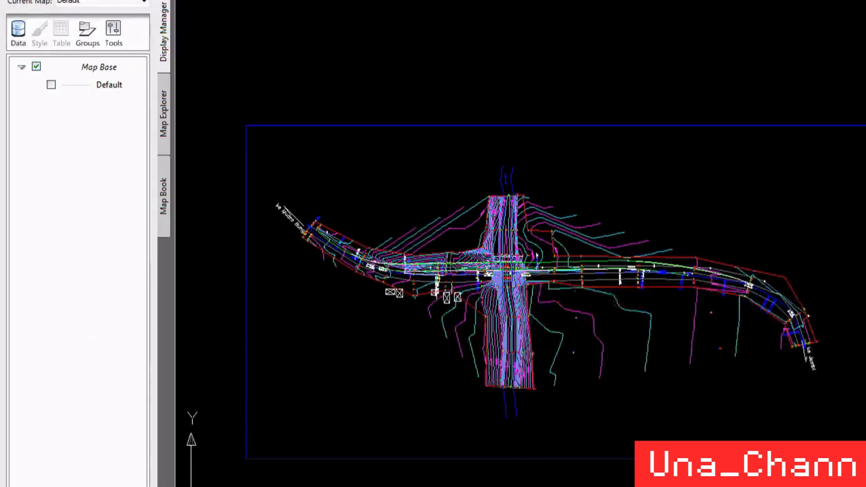
- Switch to the Land Desktop drawing and select the red boundary polyline to examine its extent against the surrounding contours
{"action": "scroll", "coordinate": [483, 233], "scroll_direction": "up", "scroll_amount": 2}
{"action": "scroll", "coordinate": [483, 232], "scroll_direction": "up", "scroll_amount": 2}
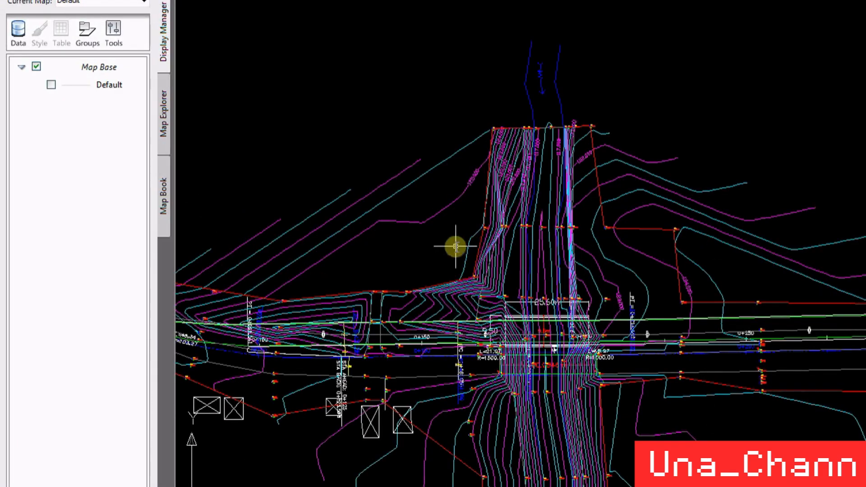
{"action": "left_click", "coordinate": [474, 260]}
{"action": "scroll", "coordinate": [650, 206], "scroll_direction": "down", "scroll_amount": 2}
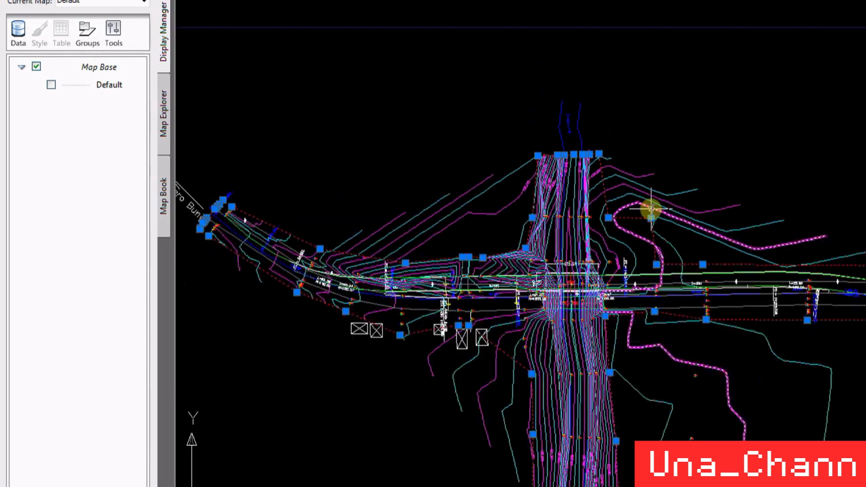
{"action": "scroll", "coordinate": [655, 213], "scroll_direction": "down", "scroll_amount": 1}
{"action": "key", "text": "Escape"}
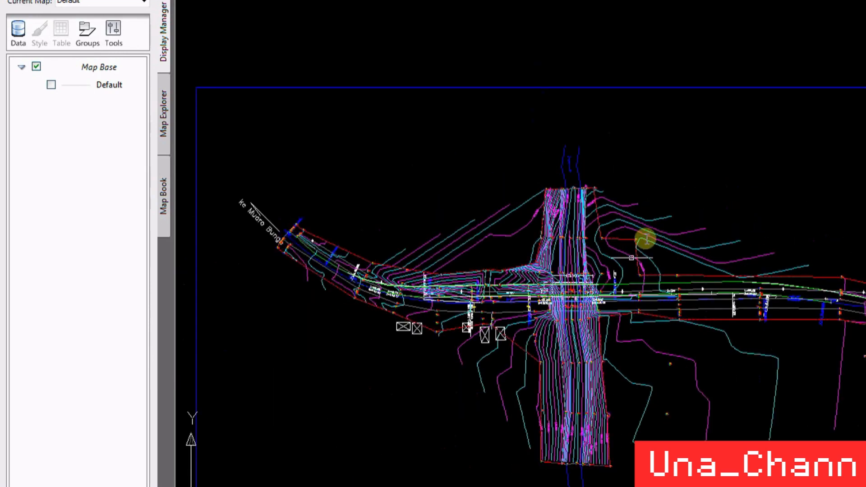
{"action": "scroll", "coordinate": [595, 289], "scroll_direction": "up", "scroll_amount": 1}
{"action": "scroll", "coordinate": [547, 201], "scroll_direction": "up", "scroll_amount": 1}
{"action": "scroll", "coordinate": [760, 369], "scroll_direction": "down", "scroll_amount": 1}
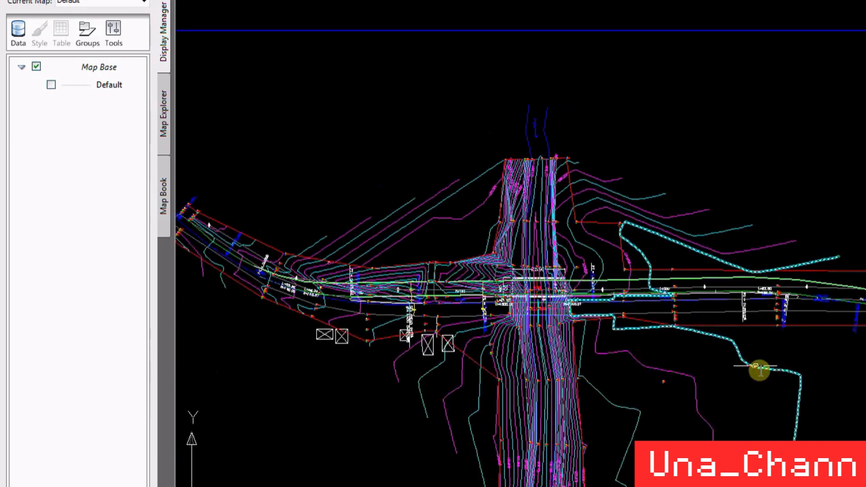
{"action": "scroll", "coordinate": [737, 341], "scroll_direction": "up", "scroll_amount": 1}
{"action": "left_click", "coordinate": [728, 317]}
{"action": "scroll", "coordinate": [558, 175], "scroll_direction": "down", "scroll_amount": 1}
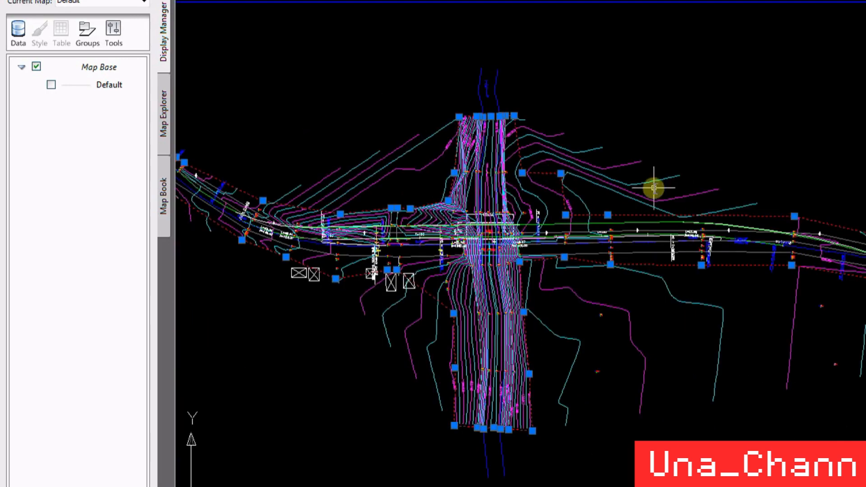
{"action": "scroll", "coordinate": [560, 251], "scroll_direction": "down", "scroll_amount": 1}
{"action": "scroll", "coordinate": [760, 261], "scroll_direction": "up", "scroll_amount": 1}
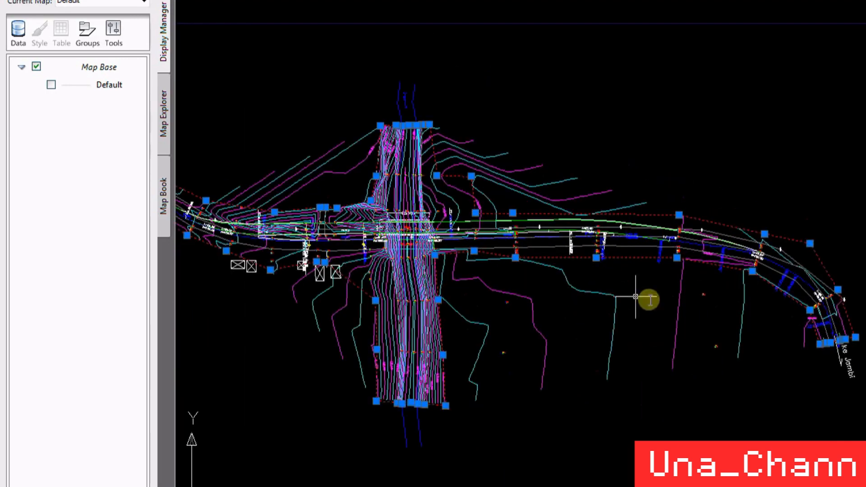
- Examine the survey points and their elevations along and outside the boundary, and clear the boundary selection
{"action": "scroll", "coordinate": [746, 306], "scroll_direction": "up", "scroll_amount": 1}
{"action": "scroll", "coordinate": [630, 255], "scroll_direction": "up", "scroll_amount": 2}
{"action": "scroll", "coordinate": [615, 263], "scroll_direction": "up", "scroll_amount": 2}
{"action": "scroll", "coordinate": [603, 280], "scroll_direction": "up", "scroll_amount": 1}
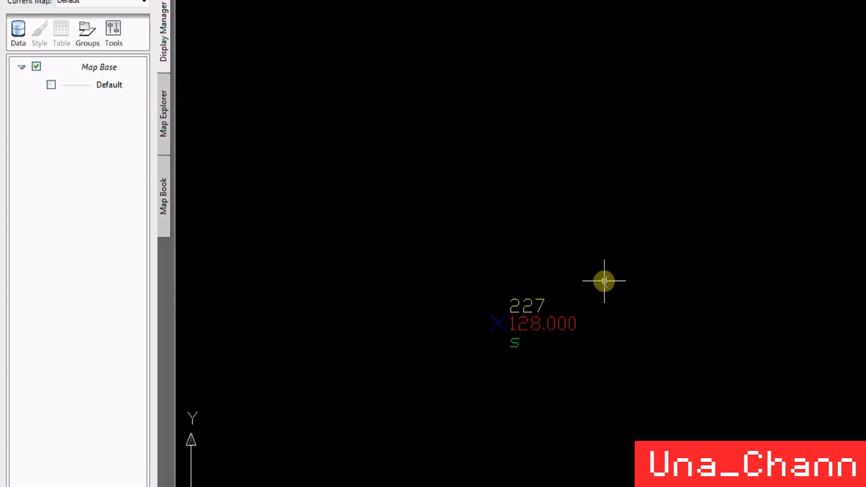
{"action": "scroll", "coordinate": [604, 297], "scroll_direction": "down", "scroll_amount": 3}
{"action": "scroll", "coordinate": [488, 130], "scroll_direction": "up", "scroll_amount": 1}
{"action": "scroll", "coordinate": [462, 151], "scroll_direction": "up", "scroll_amount": 3}
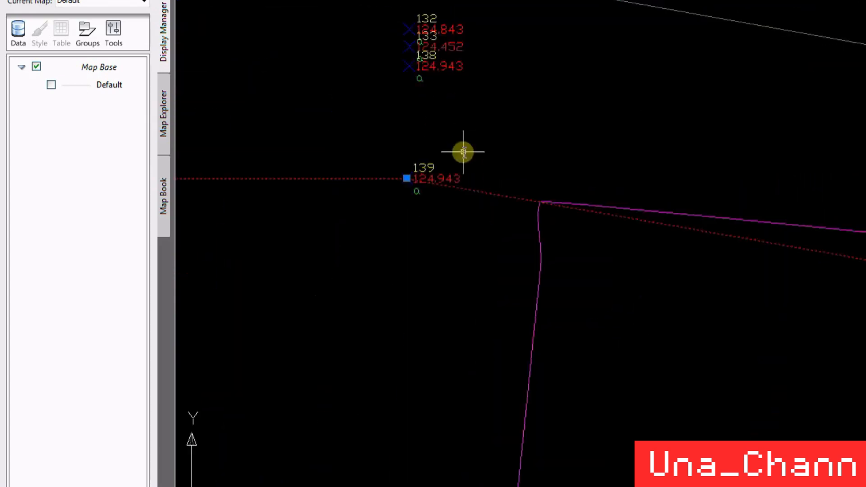
{"action": "scroll", "coordinate": [488, 42], "scroll_direction": "down", "scroll_amount": 5}
{"action": "scroll", "coordinate": [590, 283], "scroll_direction": "up", "scroll_amount": 1}
{"action": "scroll", "coordinate": [613, 283], "scroll_direction": "down", "scroll_amount": 5}
{"action": "scroll", "coordinate": [445, 193], "scroll_direction": "up", "scroll_amount": 1}
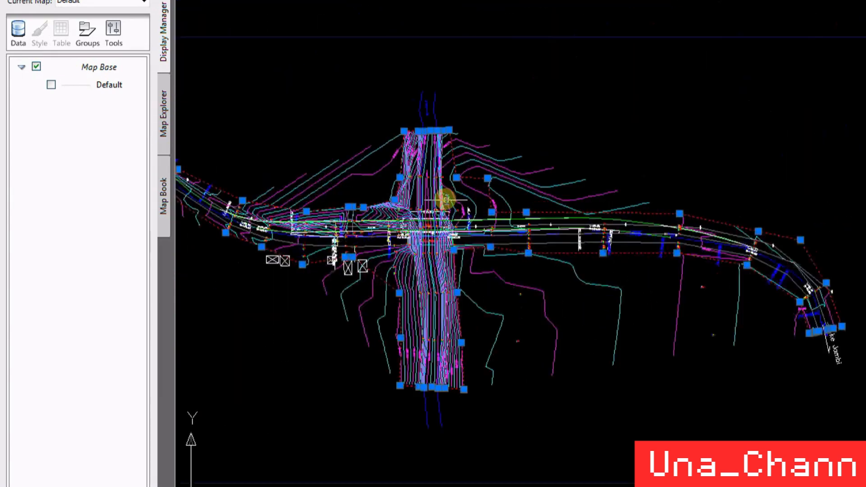
{"action": "scroll", "coordinate": [625, 195], "scroll_direction": "up", "scroll_amount": 1}
{"action": "scroll", "coordinate": [585, 199], "scroll_direction": "down", "scroll_amount": 1}
{"action": "key", "text": "Escape"}
{"action": "scroll", "coordinate": [536, 159], "scroll_direction": "up", "scroll_amount": 3}
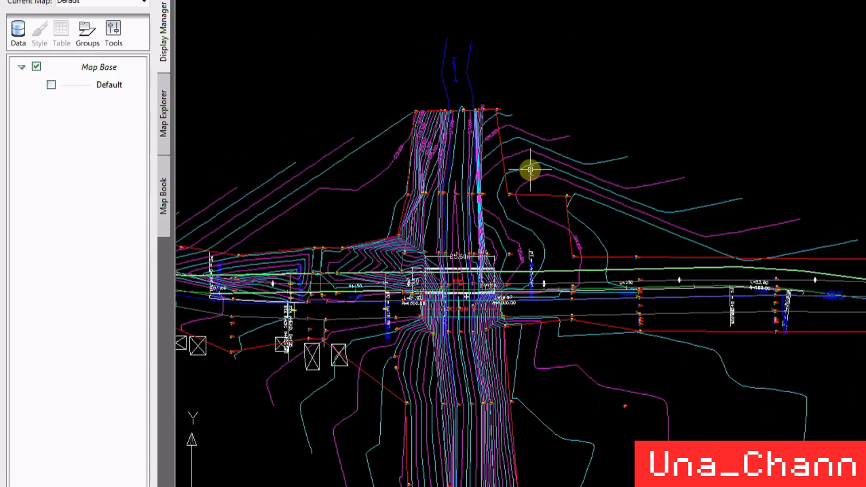
{"action": "scroll", "coordinate": [672, 190], "scroll_direction": "down", "scroll_amount": 2}
{"action": "scroll", "coordinate": [572, 192], "scroll_direction": "up", "scroll_amount": 4}
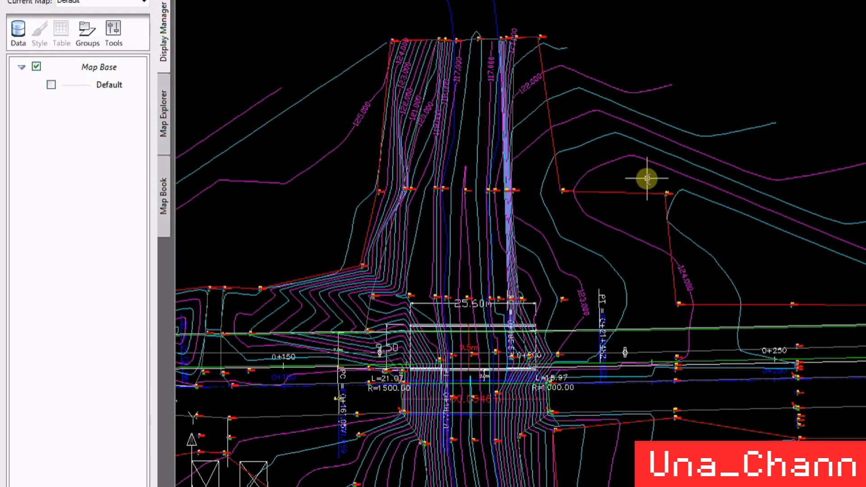
{"action": "type", "text": "w"}
{"action": "key", "text": "Return"}
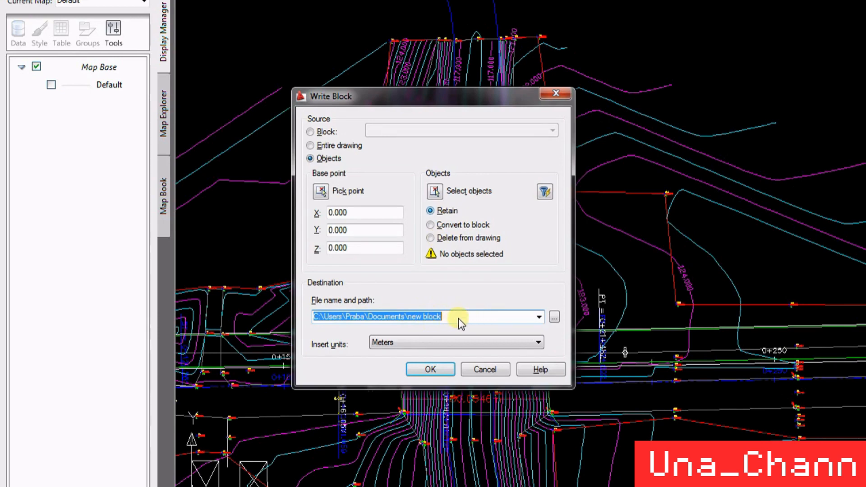
{"action": "left_click", "coordinate": [434, 194]}
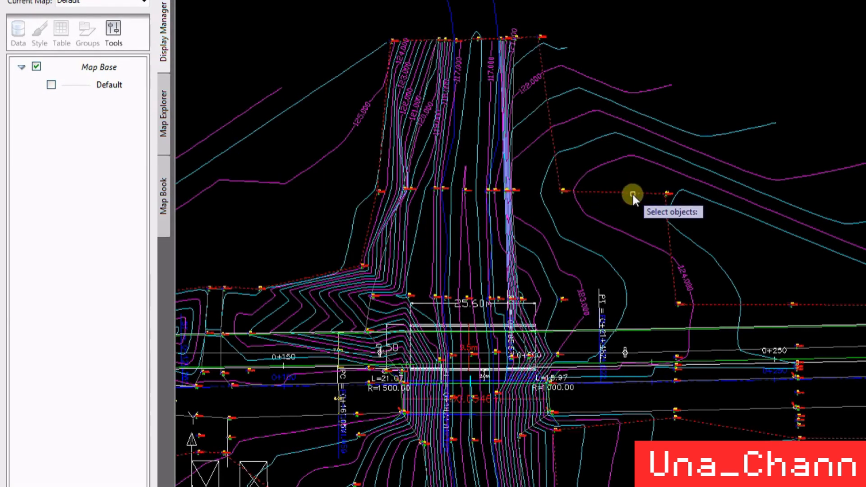
{"action": "scroll", "coordinate": [633, 194], "scroll_direction": "down", "scroll_amount": 3}
{"action": "left_click", "coordinate": [663, 170]}
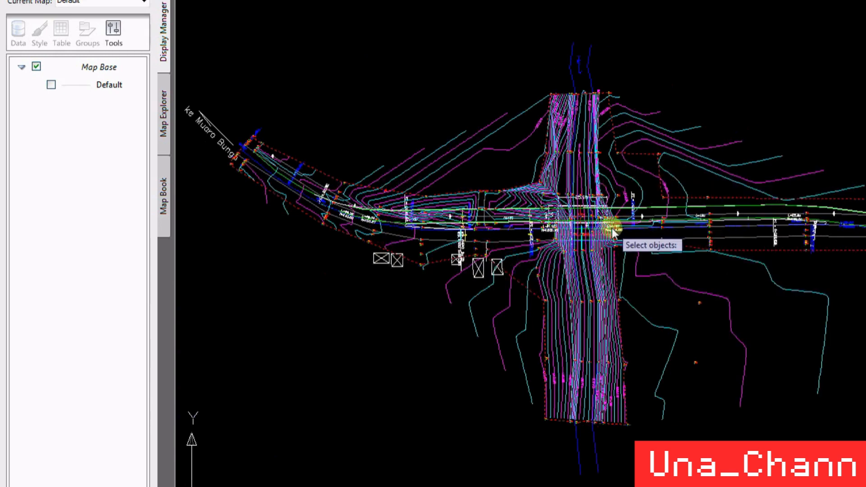
{"action": "right_click", "coordinate": [612, 243]}
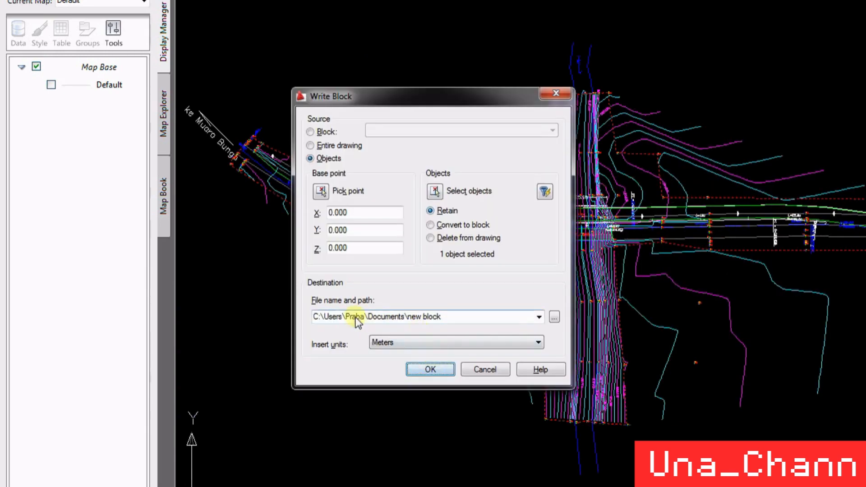
{"action": "double_click", "coordinate": [434, 316]}
{"action": "left_click", "coordinate": [444, 318]}
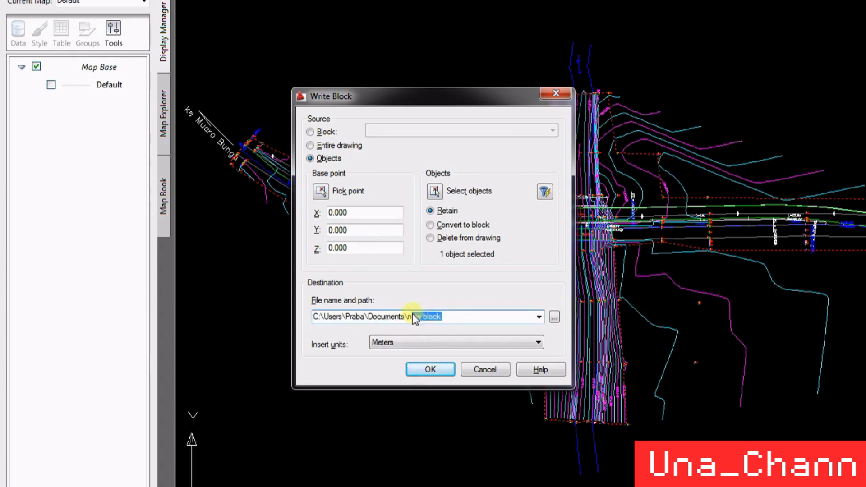
{"action": "type", "text": "BRDER"}
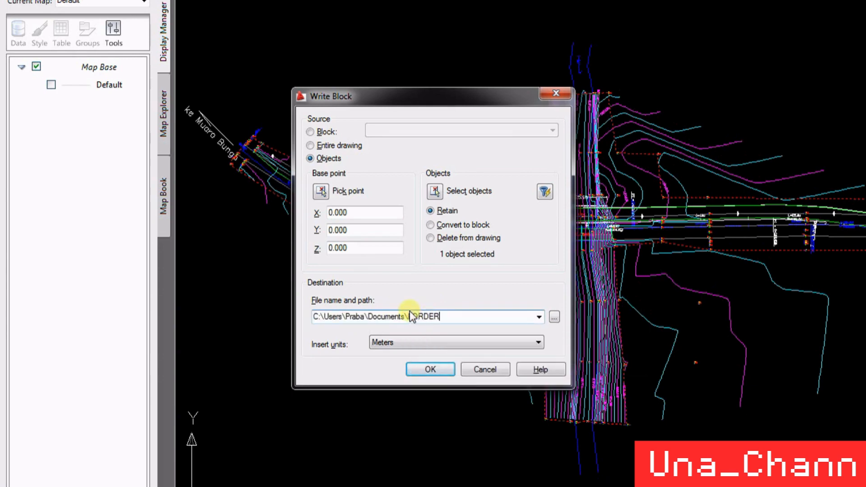
{"action": "left_click", "coordinate": [469, 370]}
{"action": "left_click", "coordinate": [469, 371]}
{"action": "left_click", "coordinate": [477, 379]}
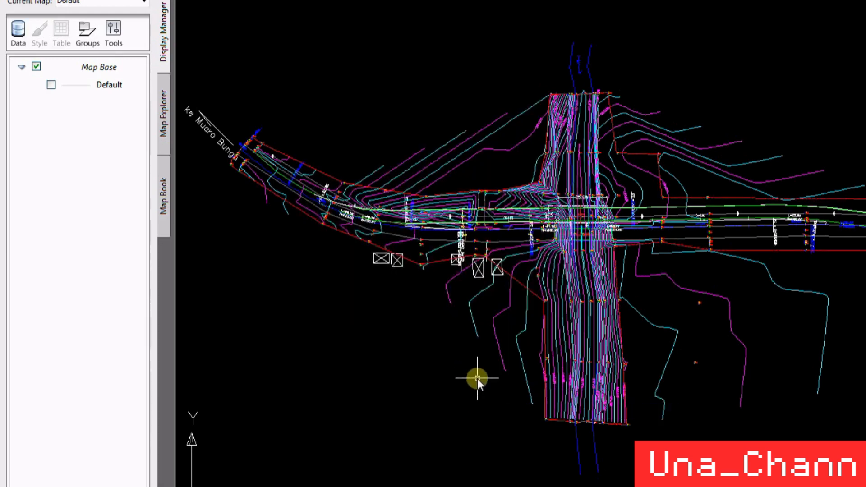
- Write the red boundary polyline out as a block file named BORDER in Documents, including the AutoCAD Map information
{"action": "key", "text": "Return"}
{"action": "left_click_drag", "start_coordinate": [445, 318], "coordinate": [407, 316]}
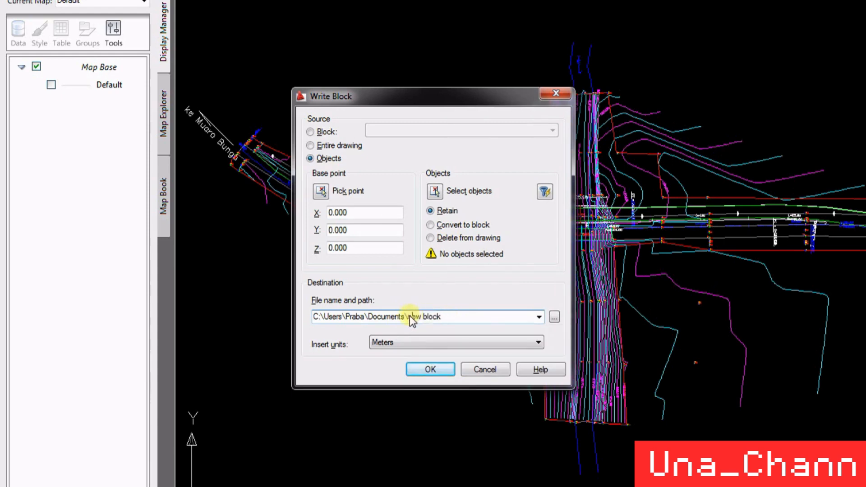
{"action": "type", "text": "BORDER"}
{"action": "left_click", "coordinate": [446, 368]}
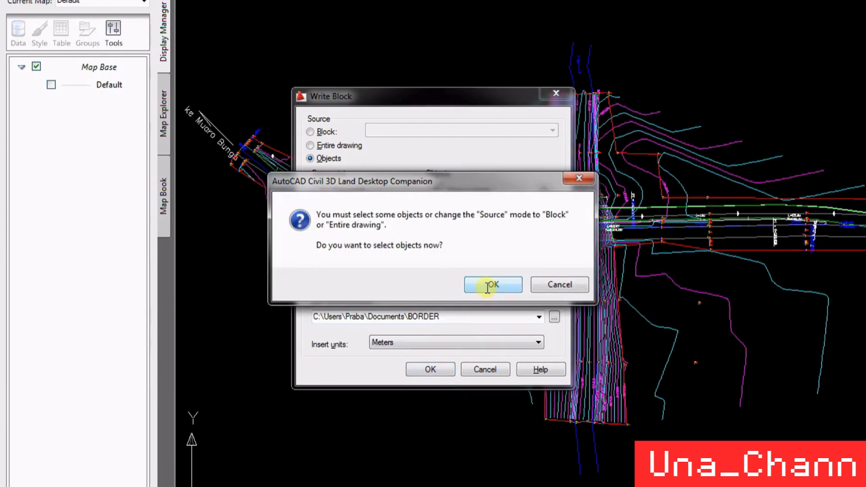
{"action": "left_click", "coordinate": [487, 288]}
{"action": "key", "text": "Return"}
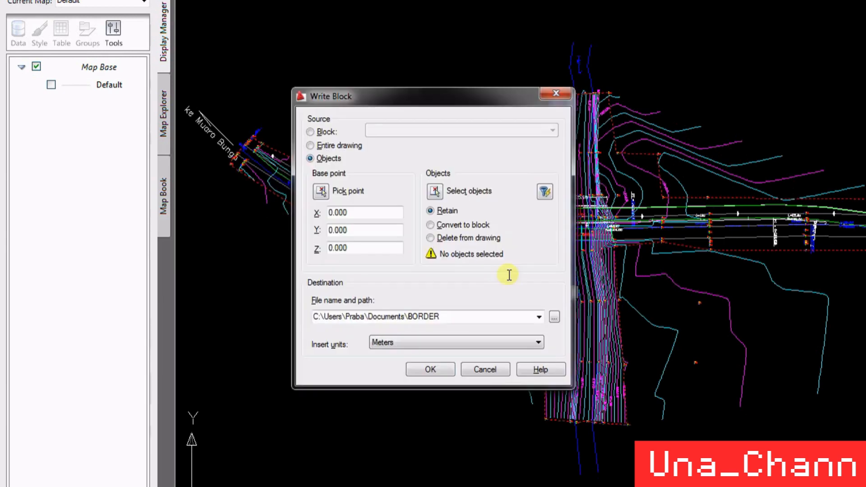
{"action": "left_click", "coordinate": [434, 368]}
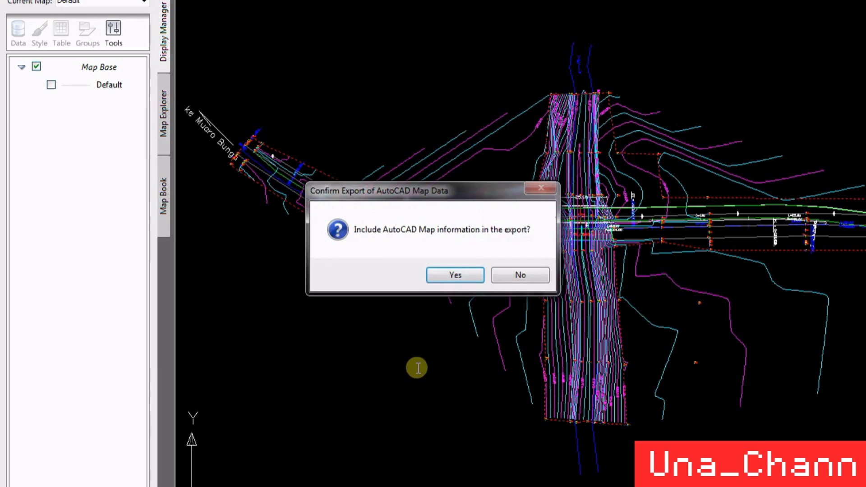
{"action": "left_click", "coordinate": [435, 275]}
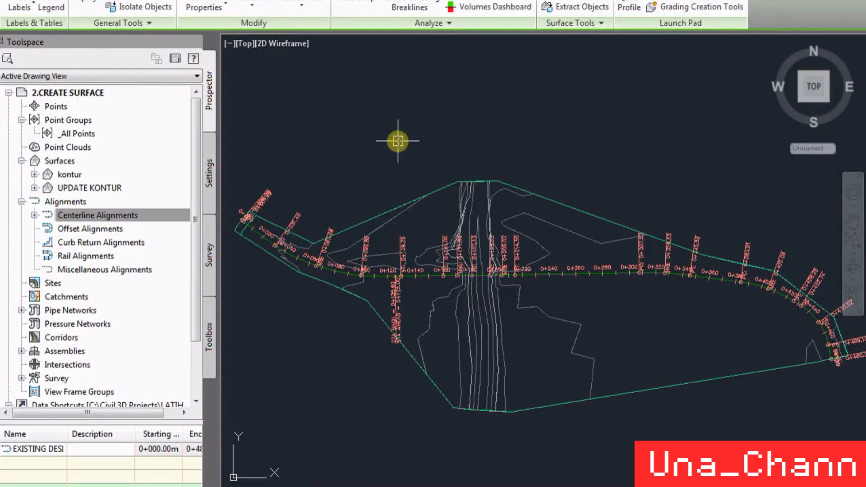
- Switch to the Civil 3D drawing and insert the BORDER drawing from My Documents as a block
{"action": "left_click", "coordinate": [131, 0]}
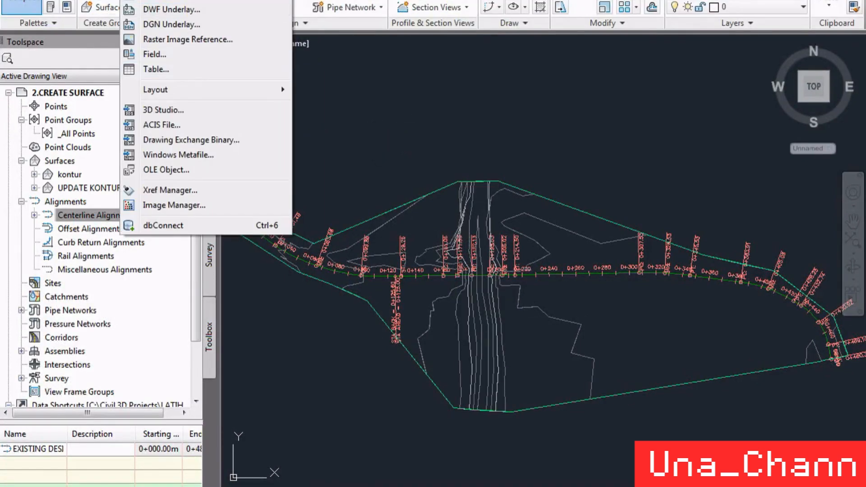
{"action": "left_click", "coordinate": [156, 1]}
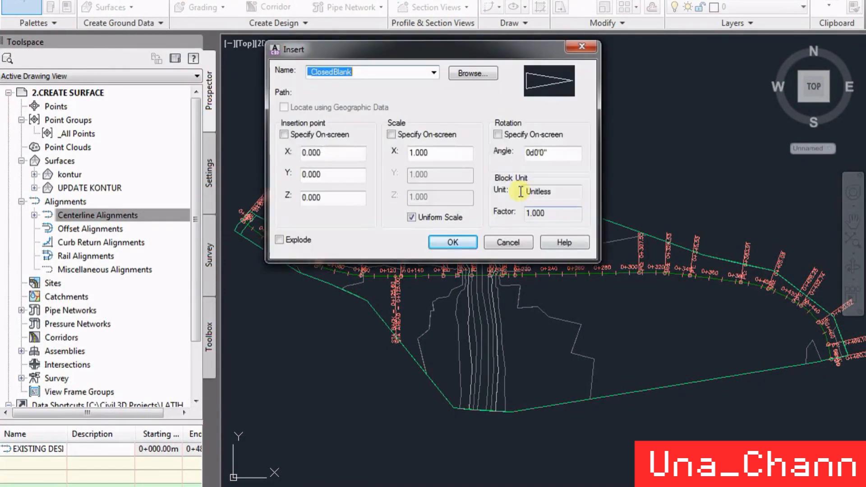
{"action": "left_click", "coordinate": [471, 73]}
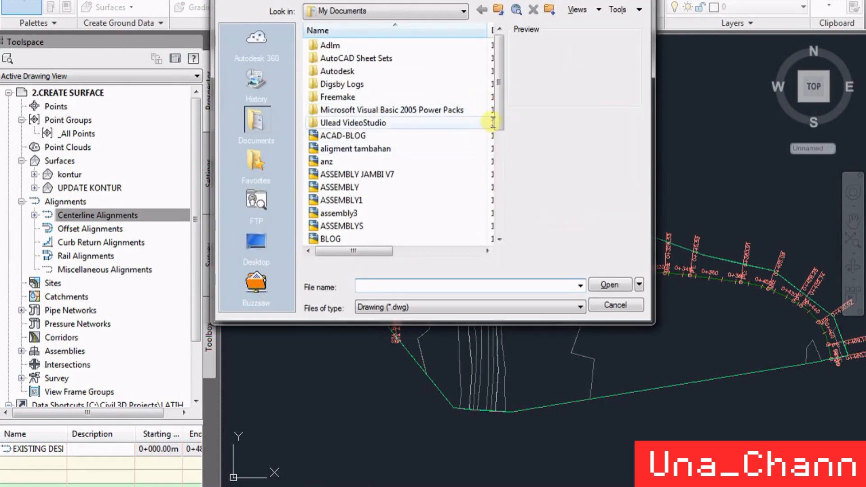
{"action": "left_click_drag", "start_coordinate": [493, 102], "coordinate": [500, 144]}
{"action": "left_click", "coordinate": [375, 162]}
{"action": "left_click", "coordinate": [334, 174]}
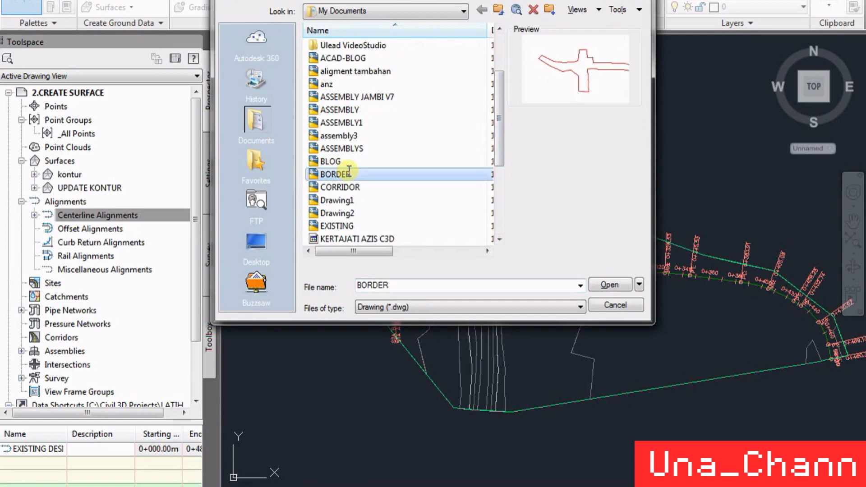
{"action": "left_click", "coordinate": [616, 284]}
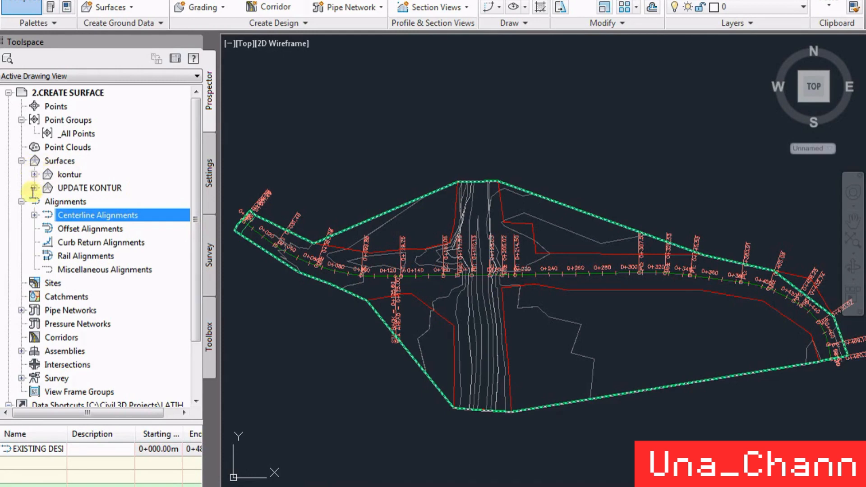
- Select the surface displayed in the drawing and check its name in the surface properties
{"action": "left_click", "coordinate": [557, 325]}
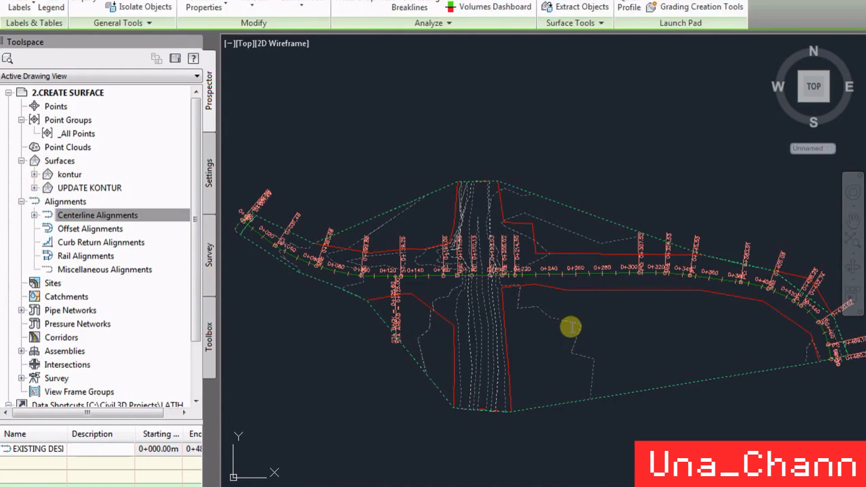
{"action": "right_click", "coordinate": [571, 327]}
{"action": "left_click", "coordinate": [604, 477]}
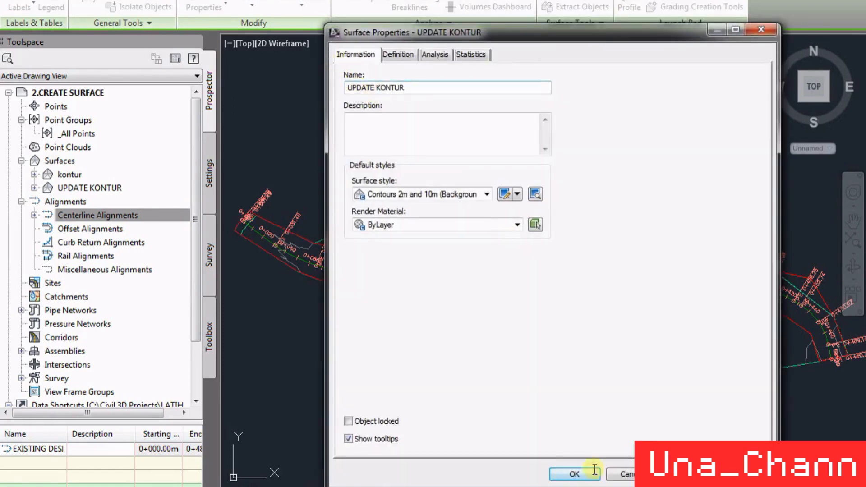
{"action": "left_click", "coordinate": [595, 469]}
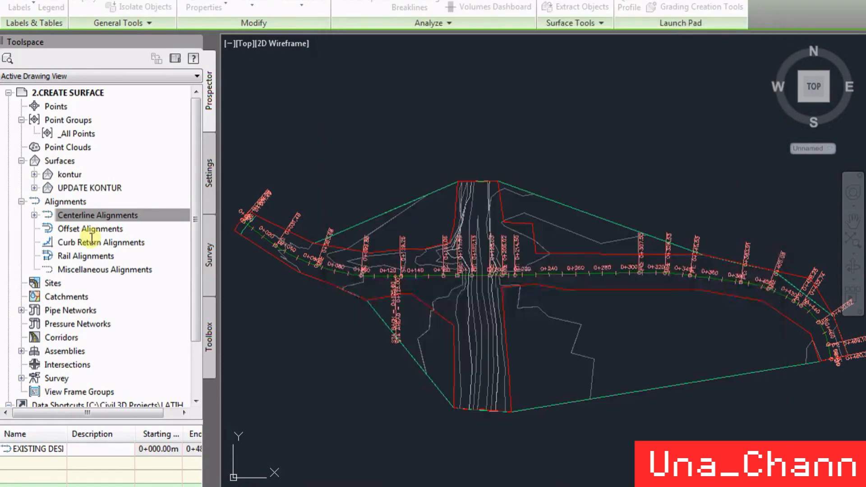
- Delete the unused surface kontur from the drawing
{"action": "right_click", "coordinate": [86, 174]}
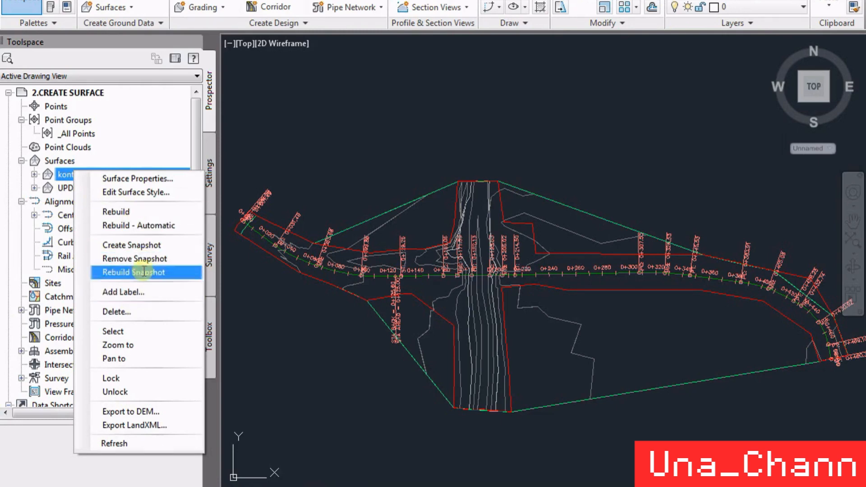
{"action": "left_click", "coordinate": [135, 312]}
{"action": "left_click", "coordinate": [445, 272]}
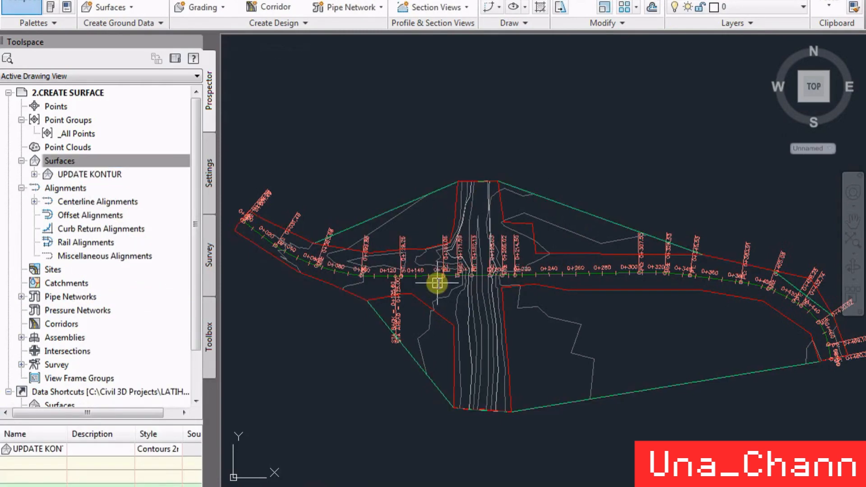
- Rename the surface UPDATE KONTUR as EXISTING GROUND
{"action": "left_click", "coordinate": [34, 174]}
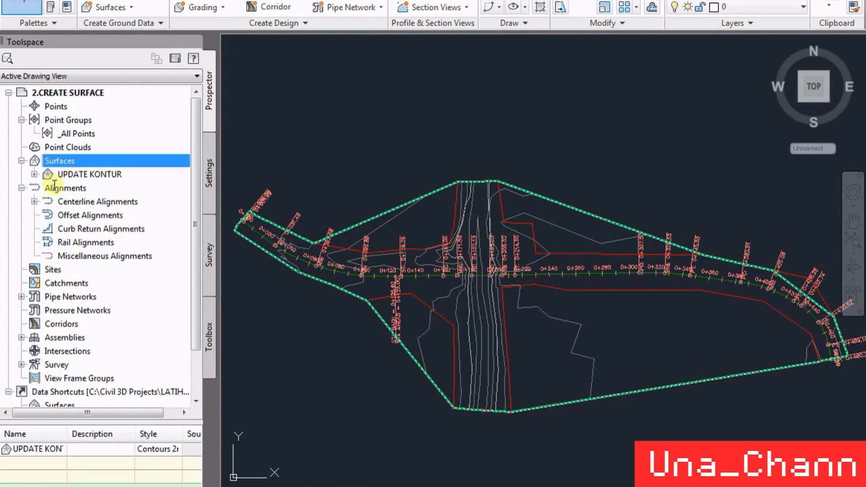
{"action": "right_click", "coordinate": [93, 176]}
{"action": "left_click", "coordinate": [136, 184]}
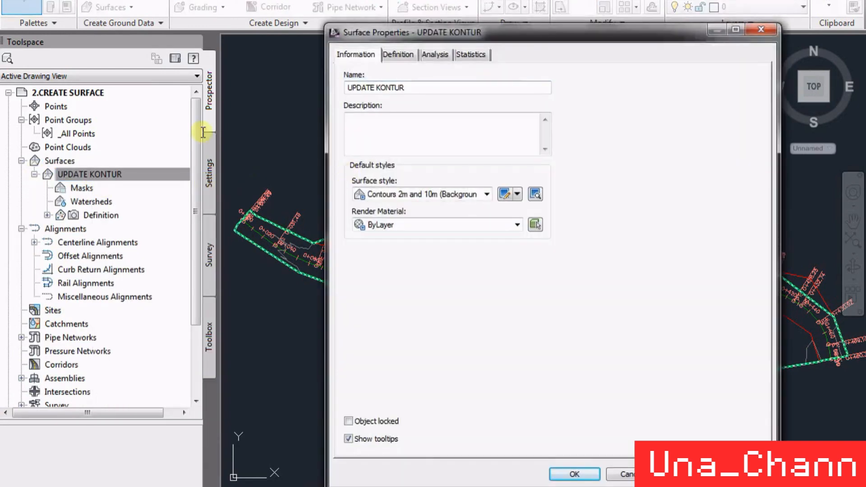
{"action": "left_click_drag", "start_coordinate": [437, 89], "coordinate": [288, 81]}
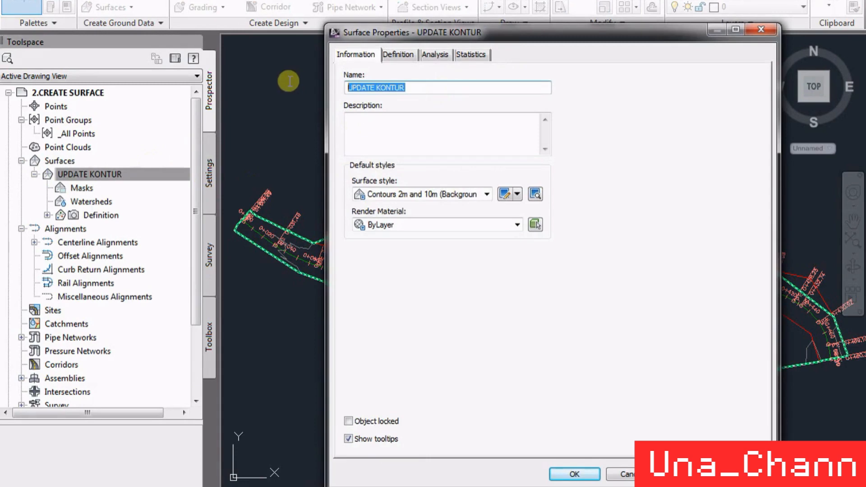
{"action": "type", "text": "EX"}
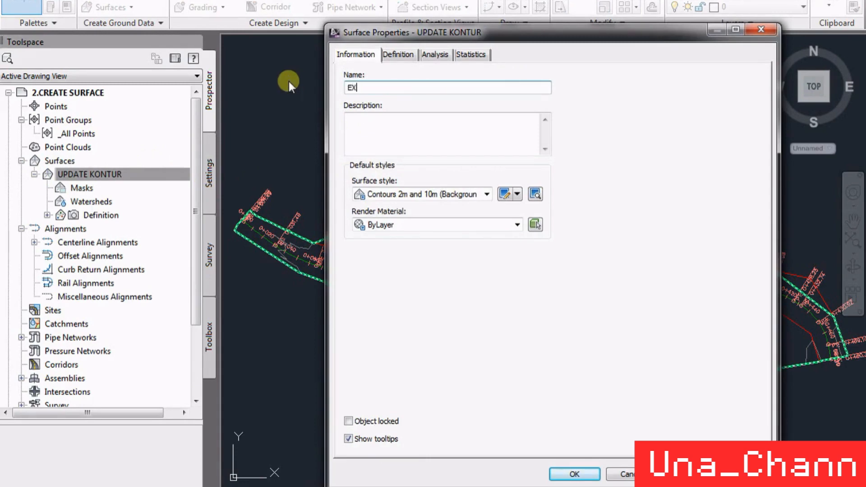
{"action": "type", "text": "ISTING GROUND"}
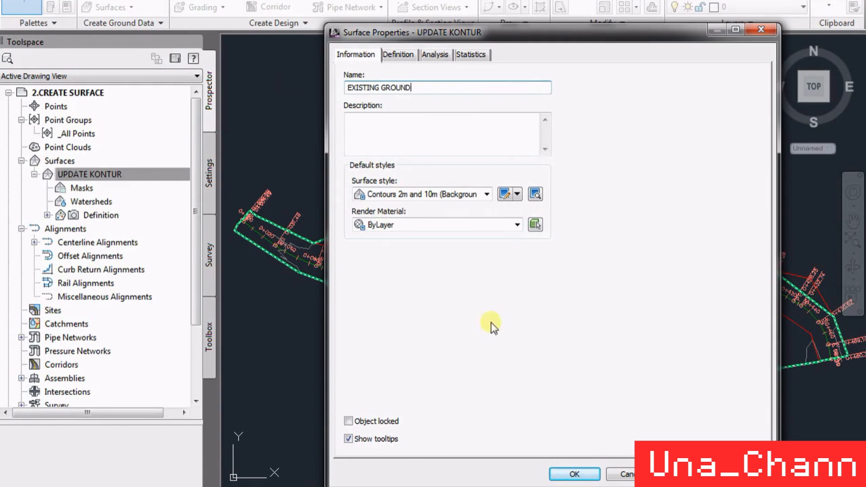
{"action": "left_click", "coordinate": [574, 474]}
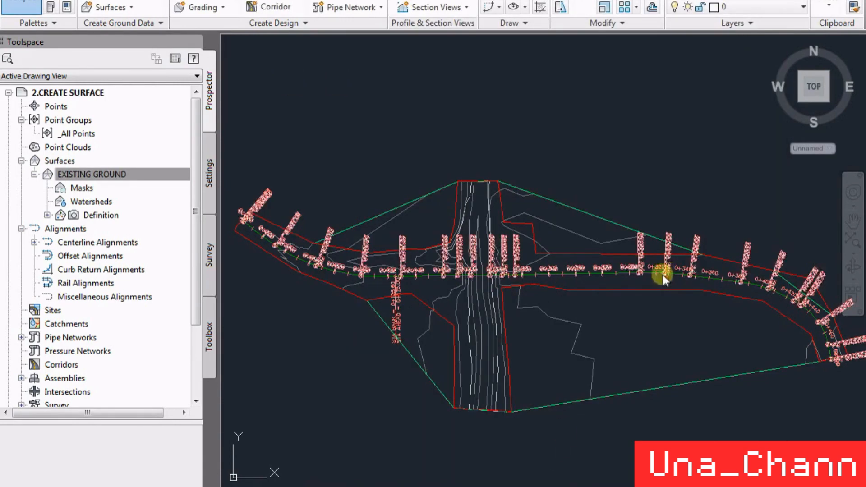
{"action": "left_click", "coordinate": [47, 216]}
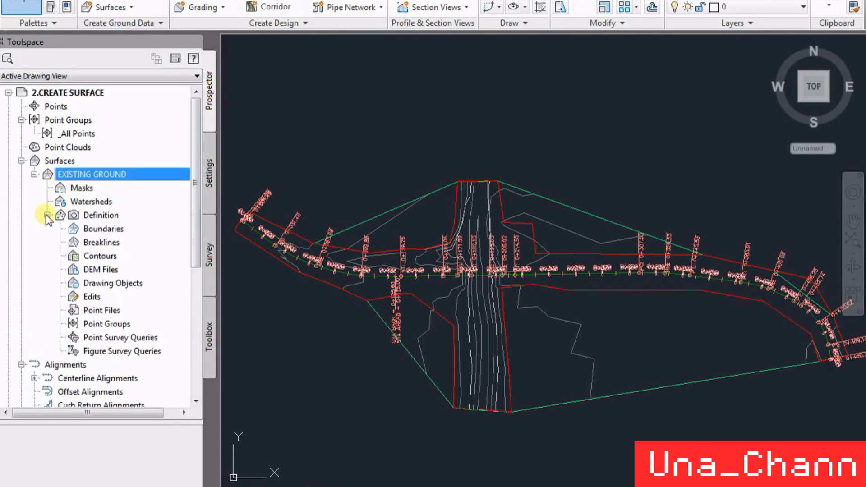
{"action": "left_click", "coordinate": [83, 245]}
{"action": "right_click", "coordinate": [97, 247]}
{"action": "left_click", "coordinate": [124, 253]}
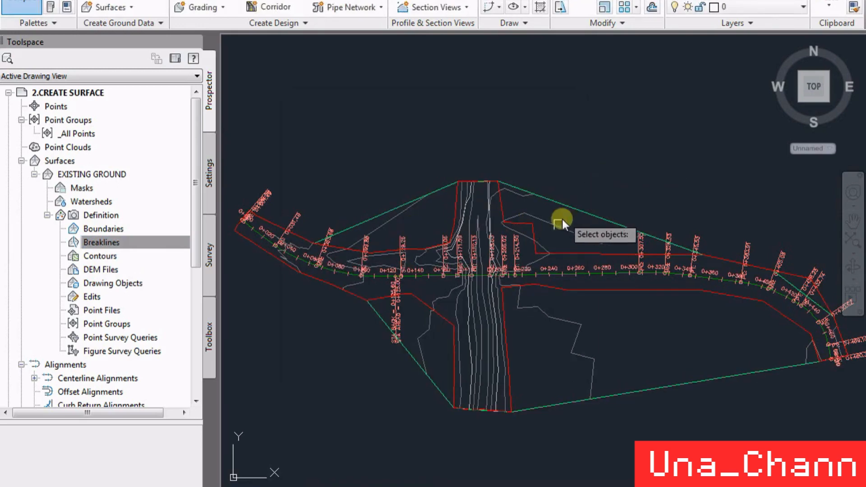
- Explode the inserted red border block into a separate polyline
{"action": "scroll", "coordinate": [543, 236], "scroll_direction": "up", "scroll_amount": 4}
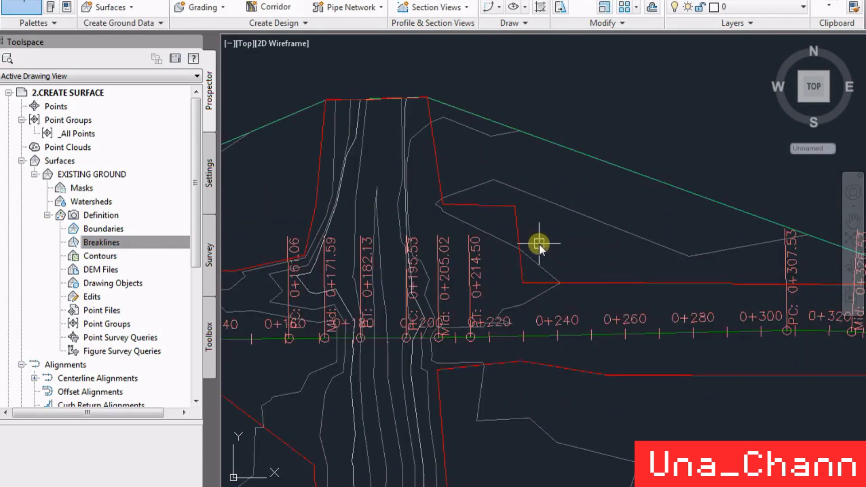
{"action": "scroll", "coordinate": [608, 147], "scroll_direction": "down", "scroll_amount": 2}
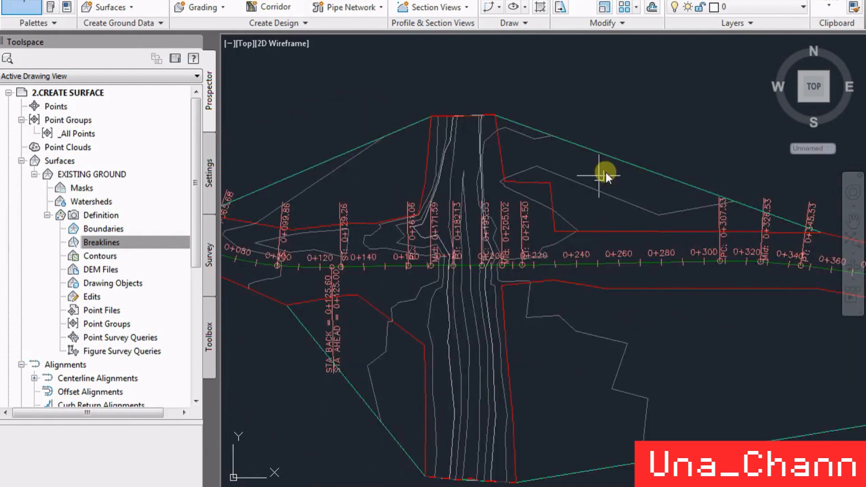
{"action": "left_click", "coordinate": [554, 183]}
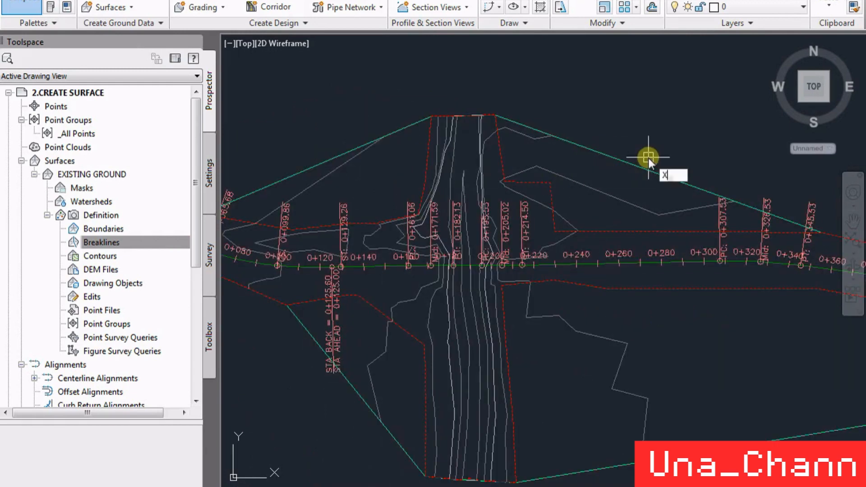
{"action": "key", "text": "Return"}
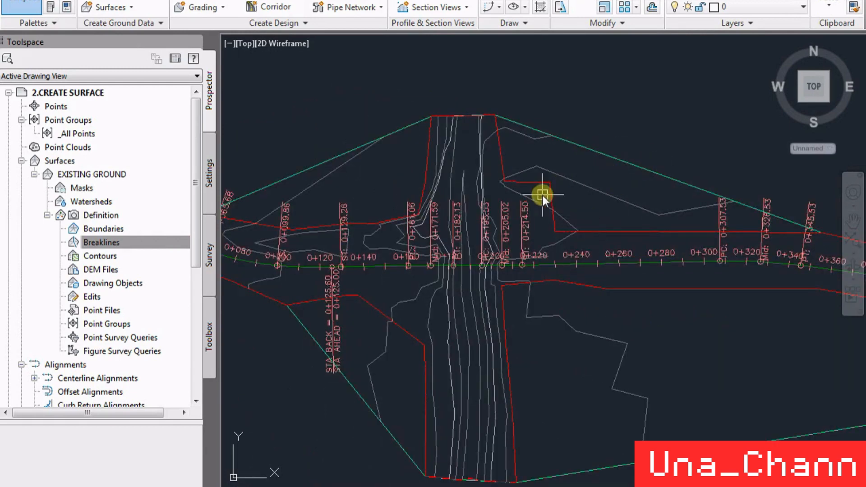
- Add the red border polyline to the EXISTING GROUND surface definition as a standard breakline and dismiss the event report
{"action": "left_click", "coordinate": [552, 196]}
{"action": "key", "text": "Escape"}
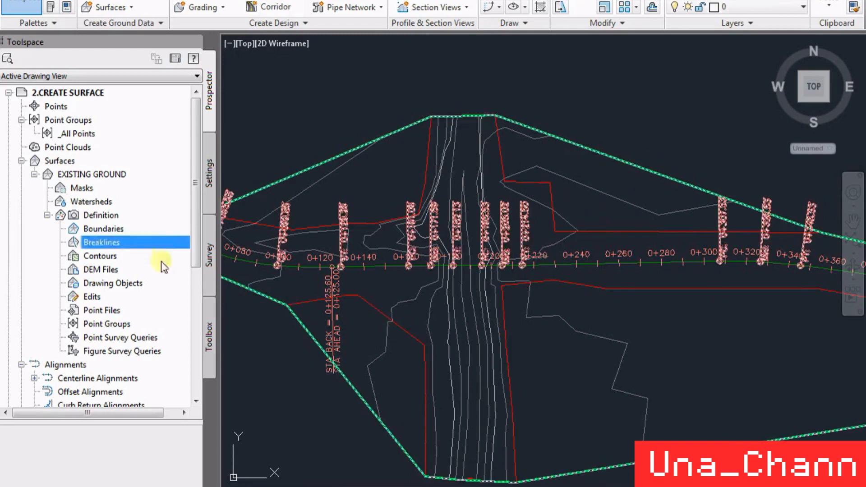
{"action": "right_click", "coordinate": [121, 242]}
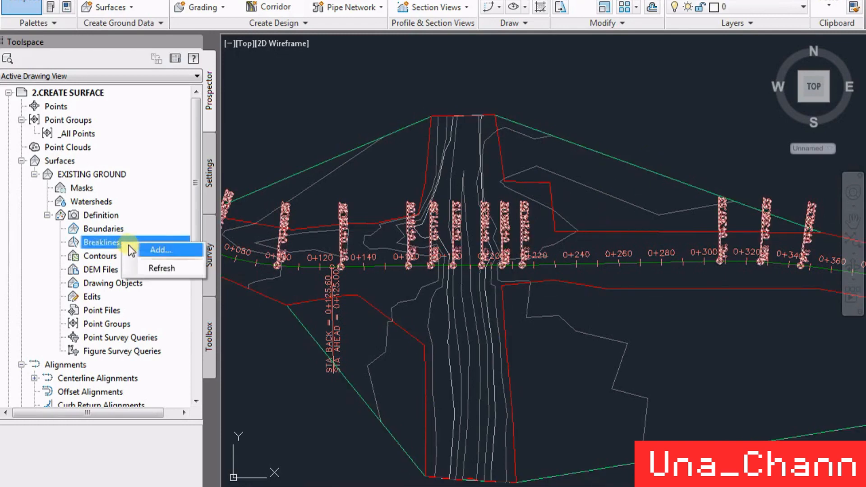
{"action": "left_click", "coordinate": [155, 250]}
{"action": "left_click", "coordinate": [415, 356]}
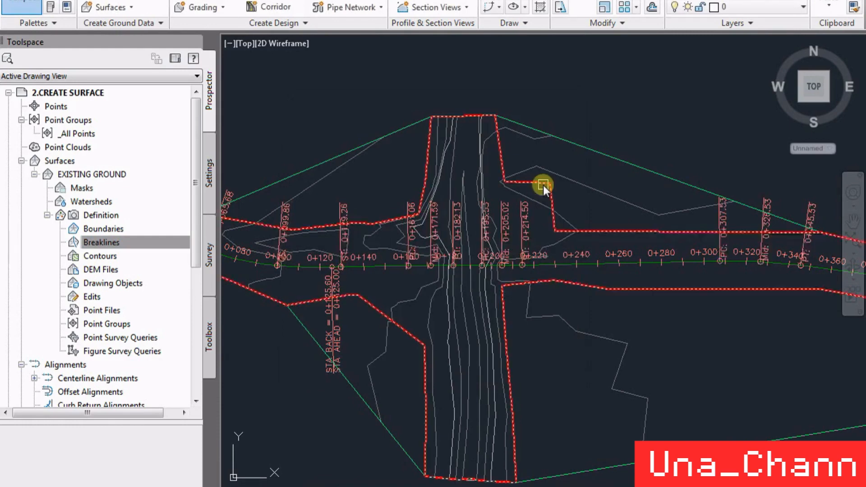
{"action": "left_click", "coordinate": [543, 185]}
{"action": "scroll", "coordinate": [586, 232], "scroll_direction": "down", "scroll_amount": 4}
{"action": "key", "text": "Return"}
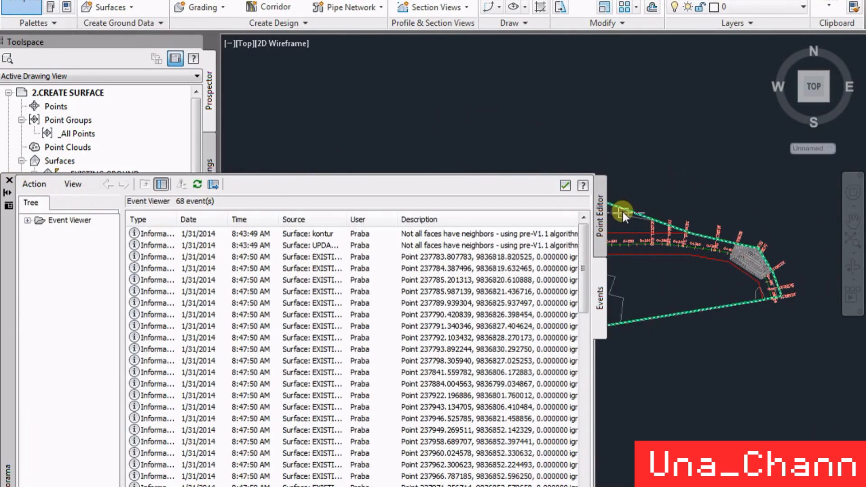
{"action": "left_click_drag", "start_coordinate": [14, 180], "coordinate": [12, 183]}
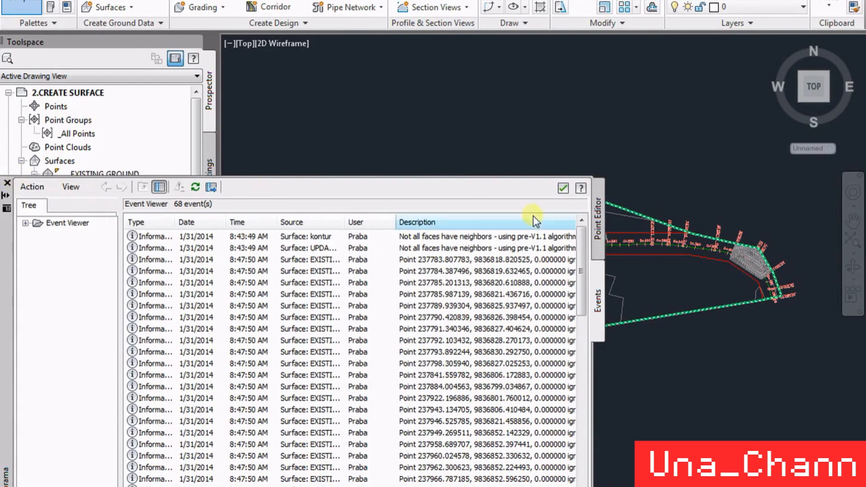
{"action": "left_click", "coordinate": [7, 183]}
- Examine the contours along the red border polyline across the whole surface
{"action": "scroll", "coordinate": [640, 234], "scroll_direction": "up", "scroll_amount": 2}
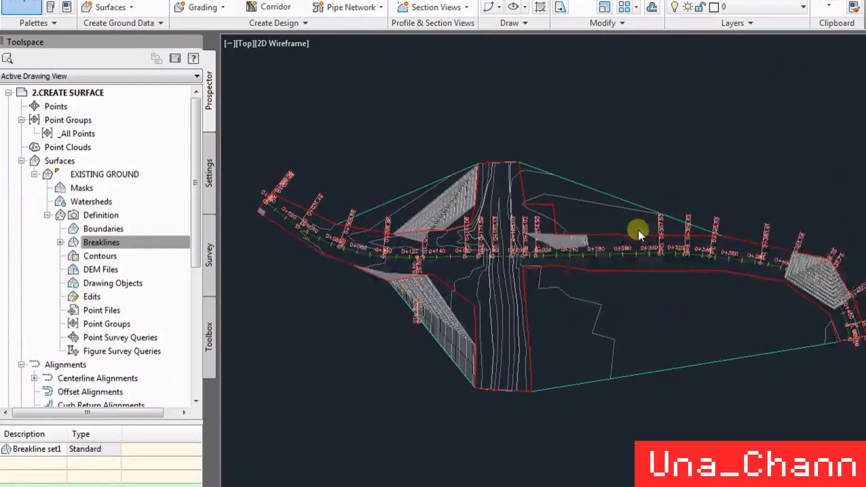
{"action": "scroll", "coordinate": [507, 205], "scroll_direction": "up", "scroll_amount": 4}
{"action": "scroll", "coordinate": [519, 219], "scroll_direction": "down", "scroll_amount": 4}
{"action": "scroll", "coordinate": [573, 209], "scroll_direction": "up", "scroll_amount": 4}
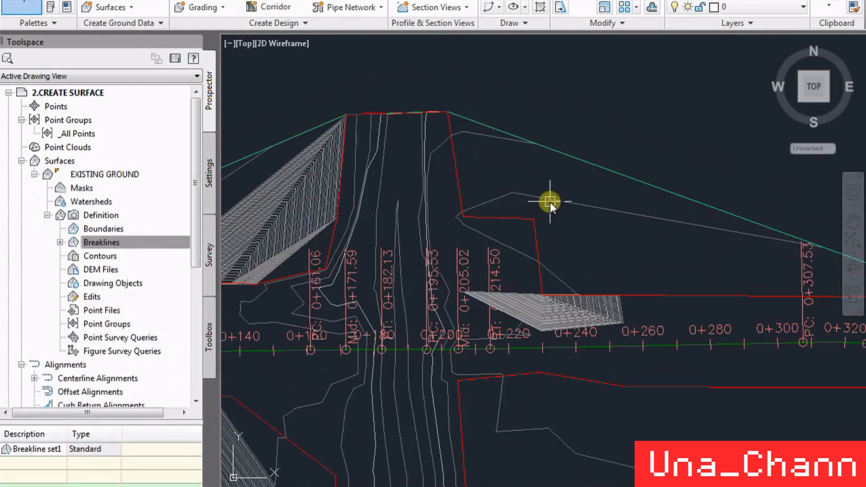
{"action": "left_click", "coordinate": [170, 246]}
{"action": "scroll", "coordinate": [667, 205], "scroll_direction": "down", "scroll_amount": 2}
{"action": "scroll", "coordinate": [668, 223], "scroll_direction": "down", "scroll_amount": 3}
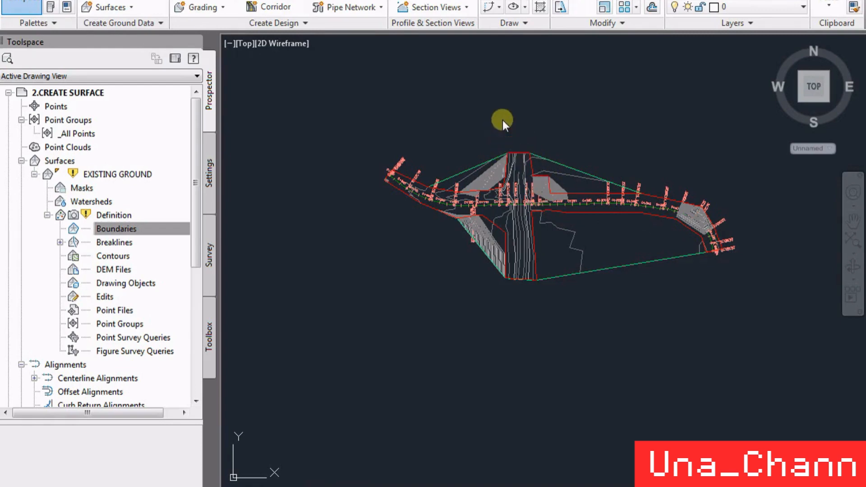
{"action": "scroll", "coordinate": [497, 161], "scroll_direction": "up", "scroll_amount": 3}
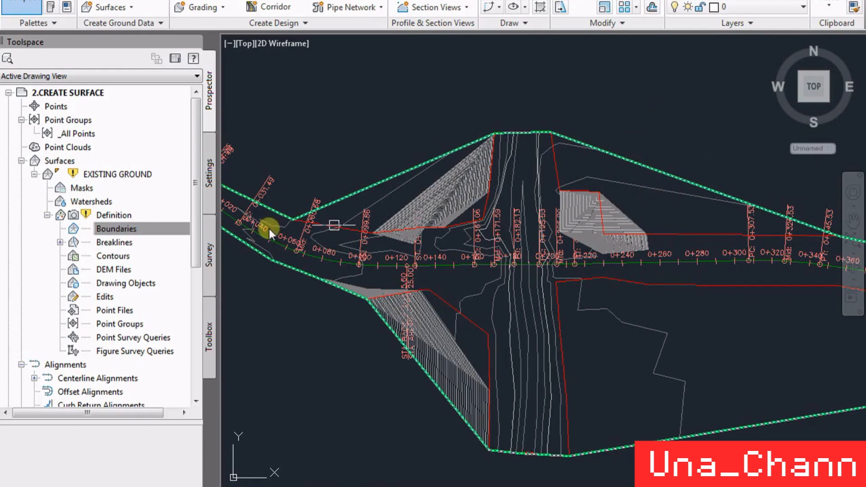
- Add the red border polyline to the surface as an Outer boundary with non-destructive breakline and a 1.000 m mid-ordinate distance
{"action": "left_click", "coordinate": [161, 229]}
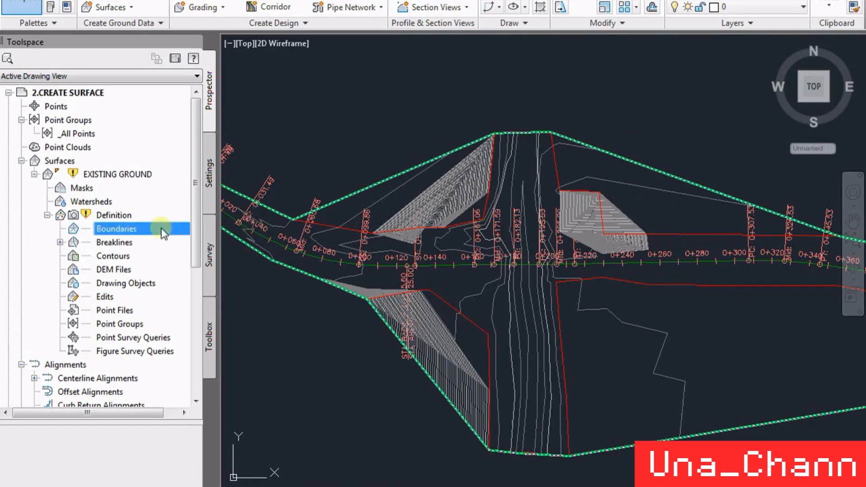
{"action": "right_click", "coordinate": [115, 227]}
{"action": "left_click", "coordinate": [129, 237]}
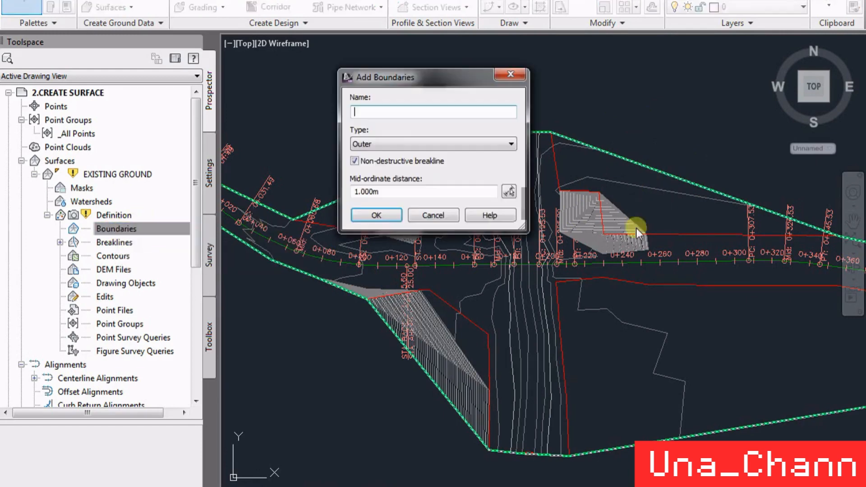
{"action": "left_click", "coordinate": [391, 215]}
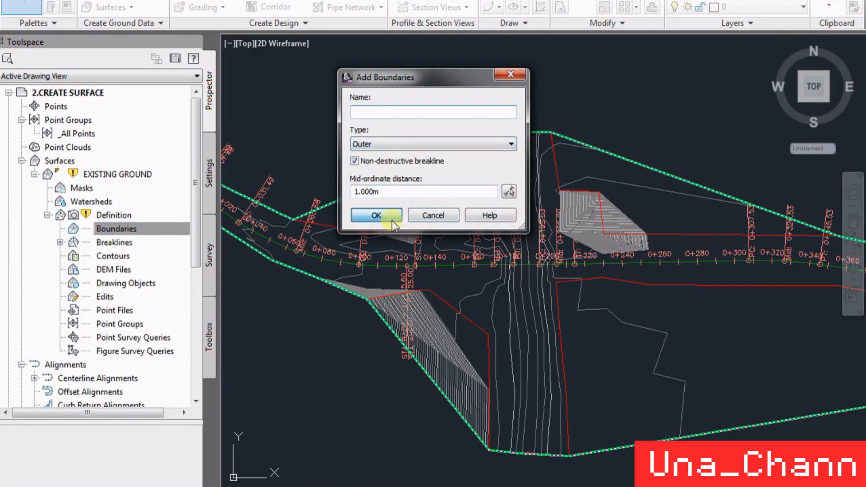
{"action": "left_click", "coordinate": [676, 234]}
- Examine the densely packed contour areas inside the red boundary, near the side-road corner and around station 0+099.86
{"action": "scroll", "coordinate": [694, 194], "scroll_direction": "down", "scroll_amount": 4}
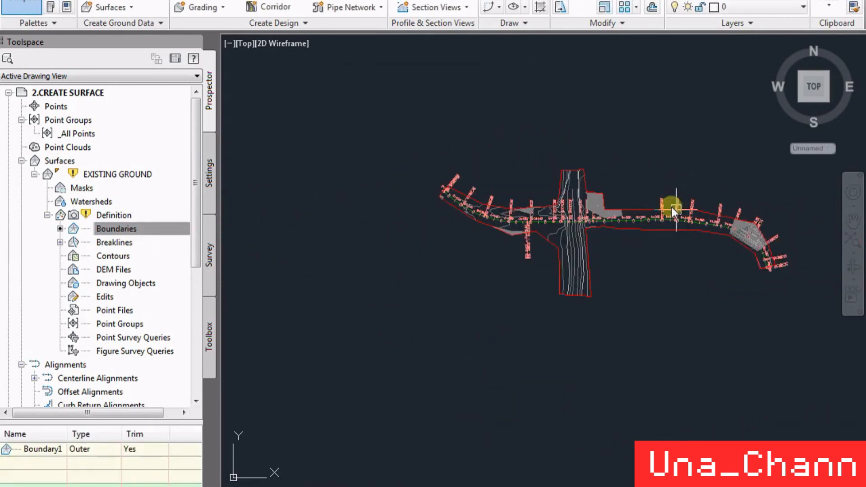
{"action": "scroll", "coordinate": [600, 199], "scroll_direction": "up", "scroll_amount": 8}
{"action": "scroll", "coordinate": [637, 188], "scroll_direction": "down", "scroll_amount": 3}
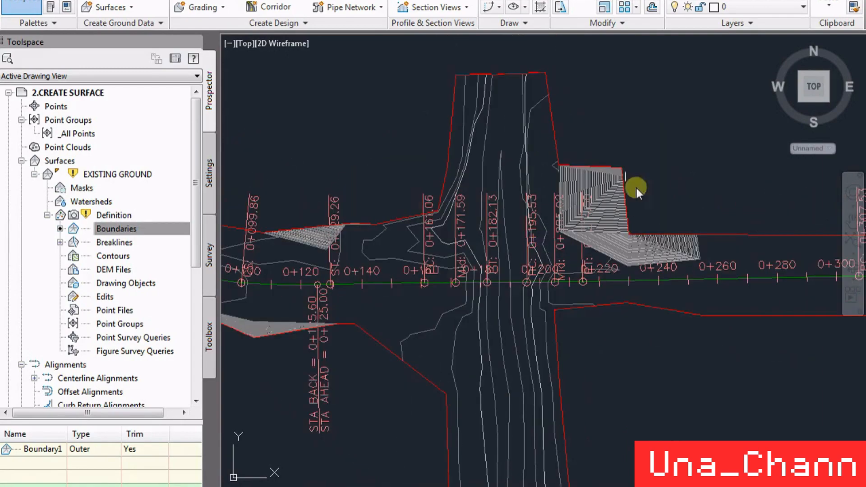
{"action": "scroll", "coordinate": [627, 180], "scroll_direction": "up", "scroll_amount": 10}
{"action": "scroll", "coordinate": [616, 165], "scroll_direction": "down", "scroll_amount": 5}
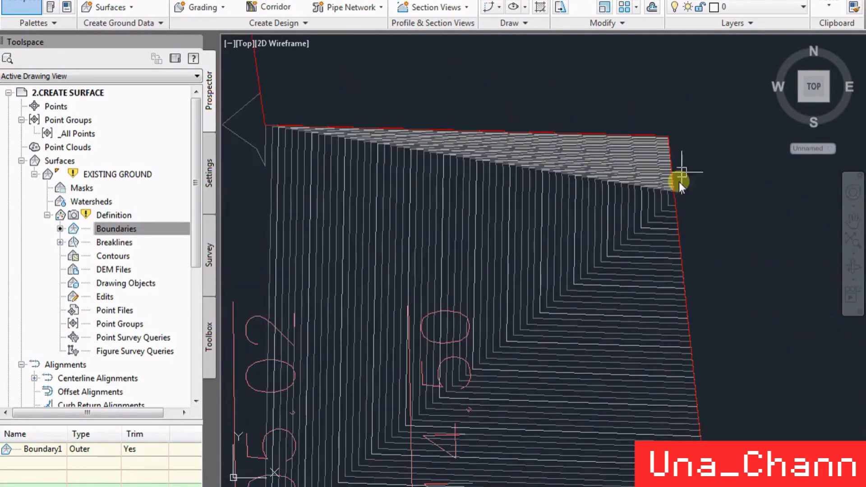
{"action": "scroll", "coordinate": [816, 271], "scroll_direction": "down", "scroll_amount": 3}
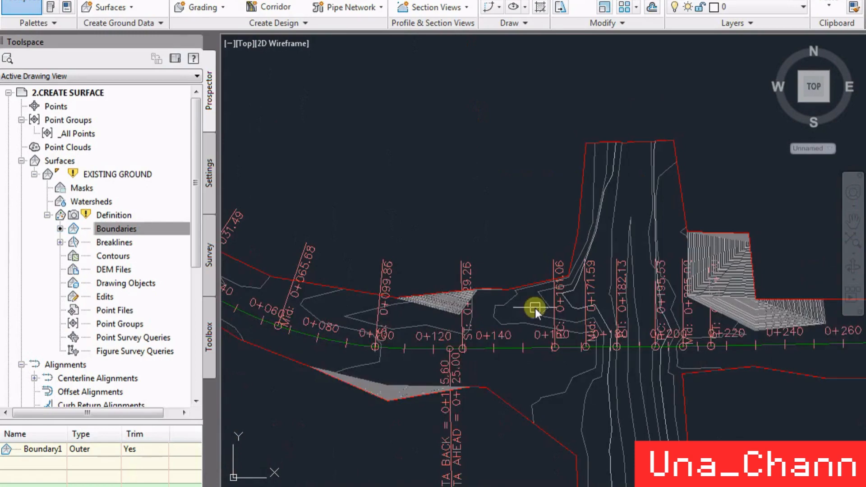
{"action": "scroll", "coordinate": [530, 300], "scroll_direction": "up", "scroll_amount": 5}
{"action": "scroll", "coordinate": [464, 251], "scroll_direction": "up", "scroll_amount": 3}
{"action": "scroll", "coordinate": [518, 283], "scroll_direction": "down", "scroll_amount": 3}
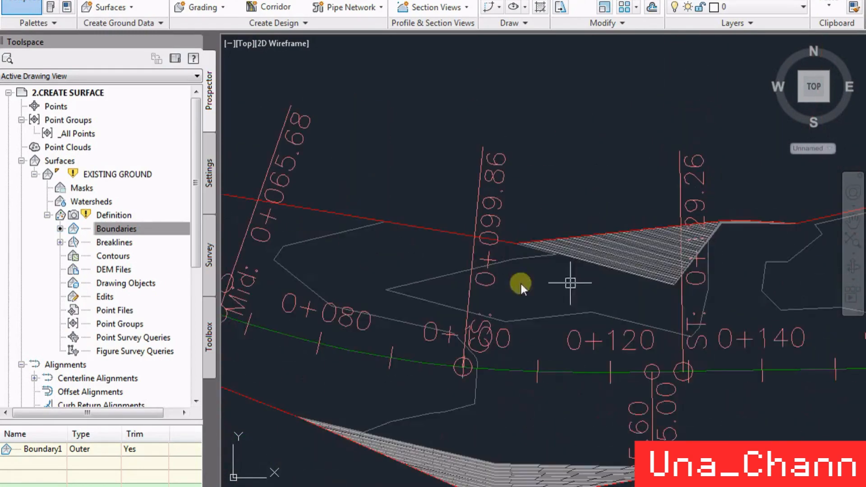
{"action": "left_click", "coordinate": [467, 240]}
{"action": "right_click", "coordinate": [448, 240]}
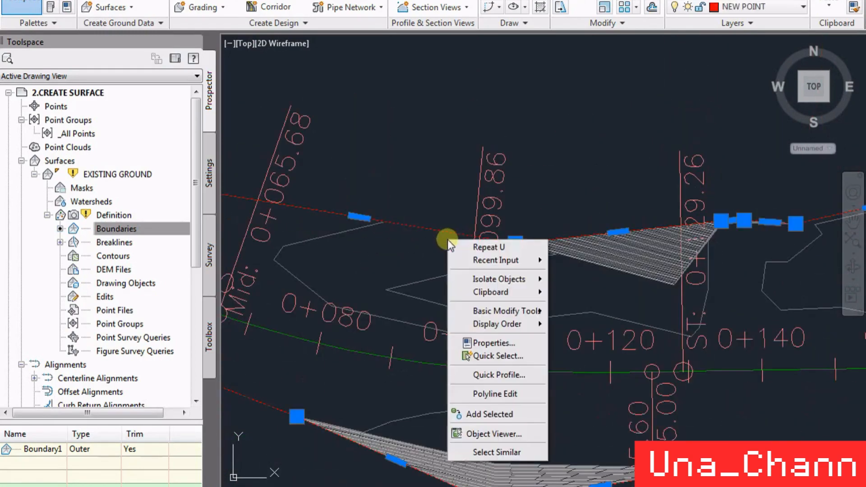
{"action": "key", "text": "Escape"}
{"action": "key", "text": "Escape"}
- Set the EXISTING GROUND surface style to Contours and Triangles in the surface properties
{"action": "left_click", "coordinate": [602, 265]}
{"action": "right_click", "coordinate": [602, 265]}
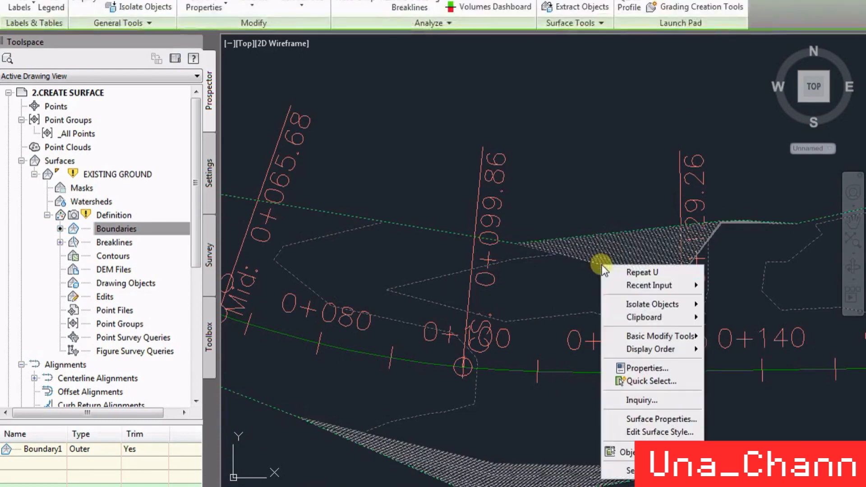
{"action": "left_click", "coordinate": [657, 418]}
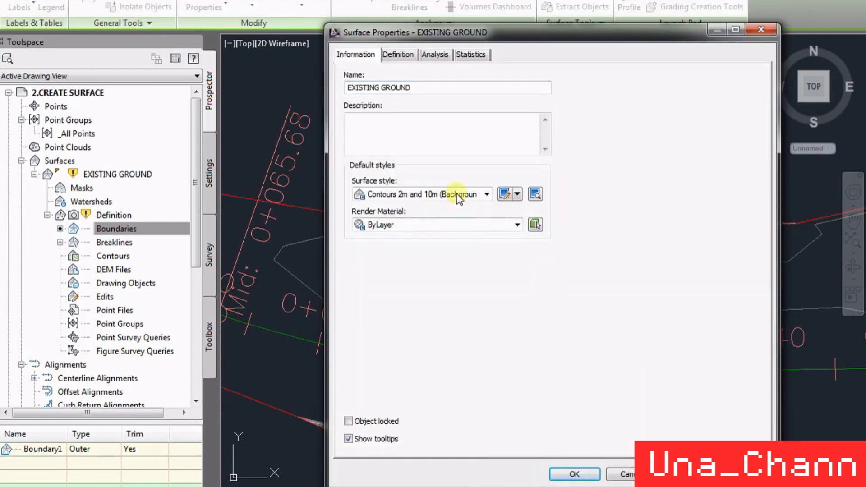
{"action": "left_click", "coordinate": [457, 193]}
{"action": "left_click", "coordinate": [426, 299]}
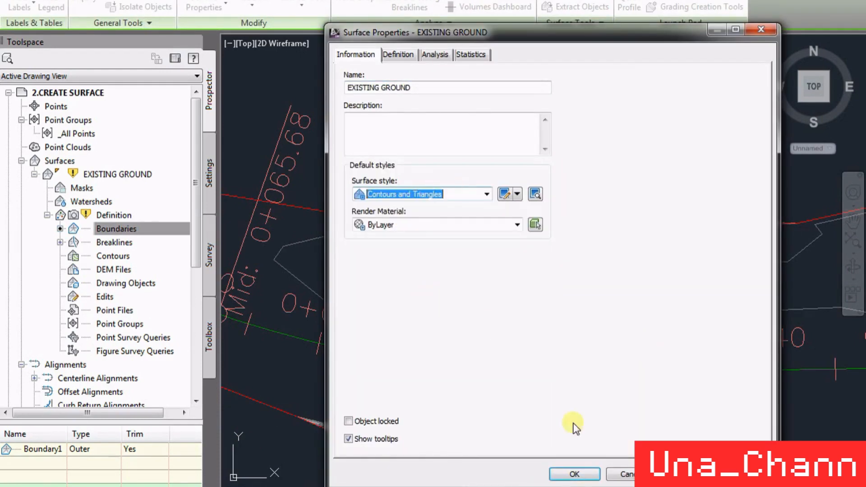
{"action": "left_click", "coordinate": [578, 473]}
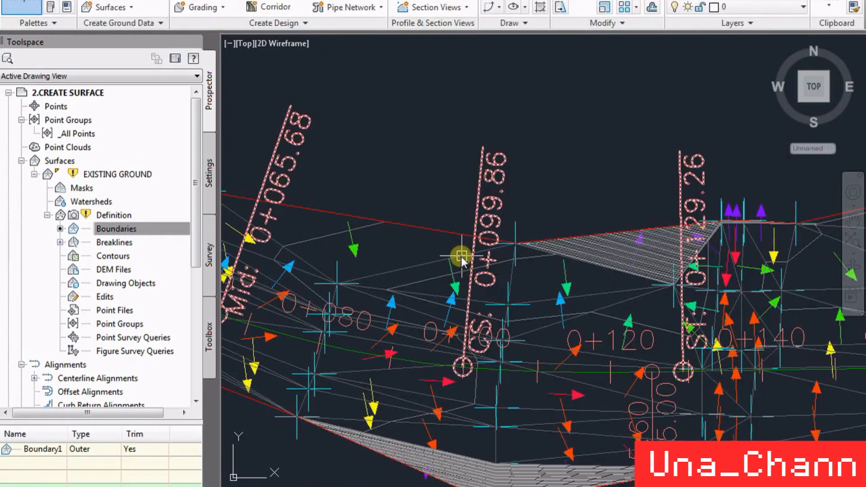
- Turn off the visibility of Slope Arrows in the plan display of the surface's style
{"action": "left_click", "coordinate": [462, 256]}
{"action": "right_click", "coordinate": [461, 255]}
{"action": "left_click", "coordinate": [571, 421]}
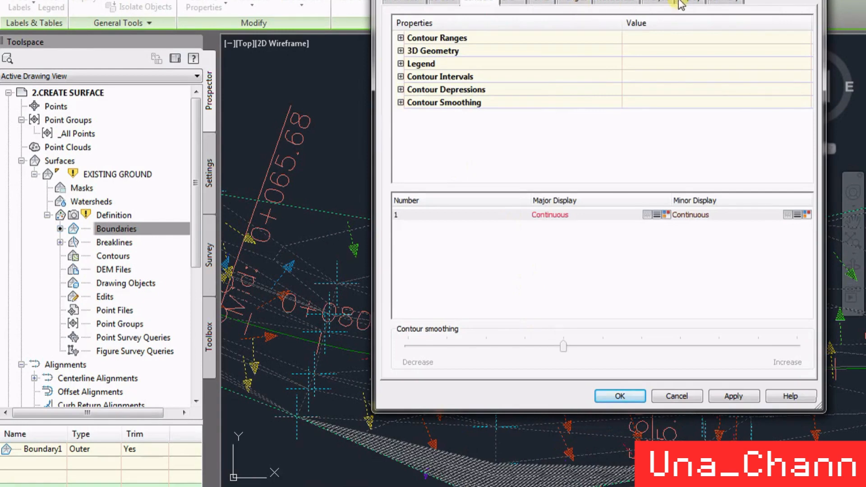
{"action": "left_click", "coordinate": [680, 5]}
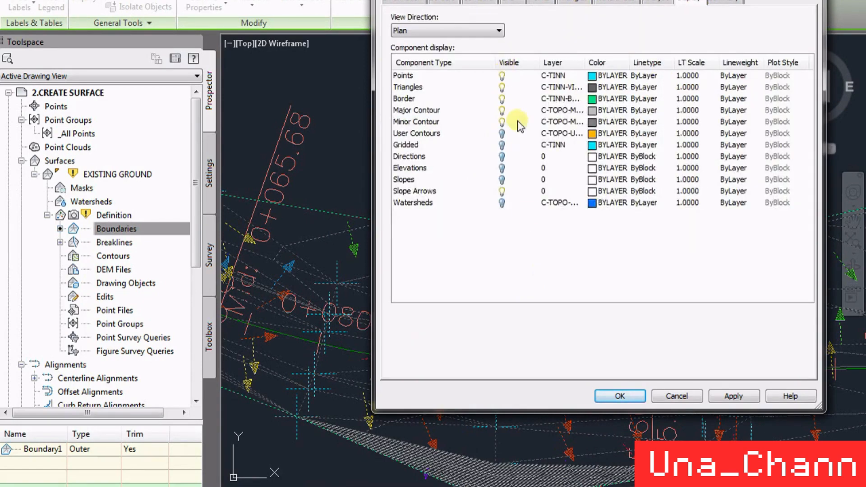
{"action": "left_click", "coordinate": [502, 191]}
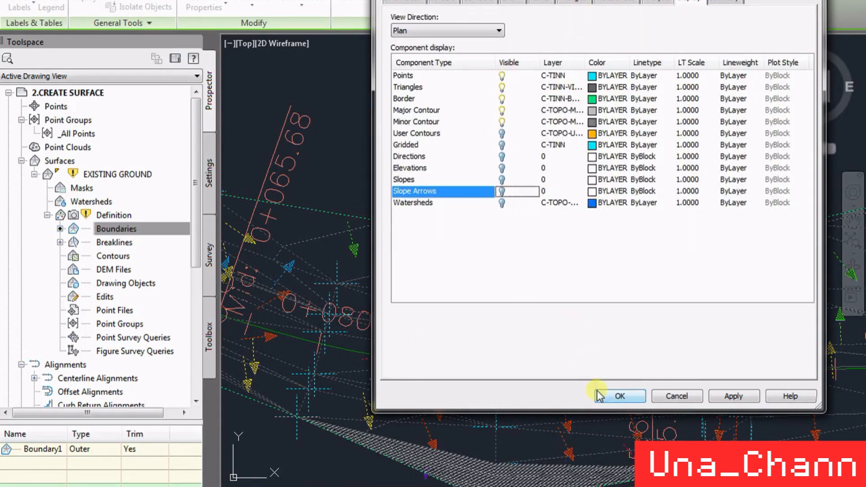
{"action": "left_click", "coordinate": [616, 395]}
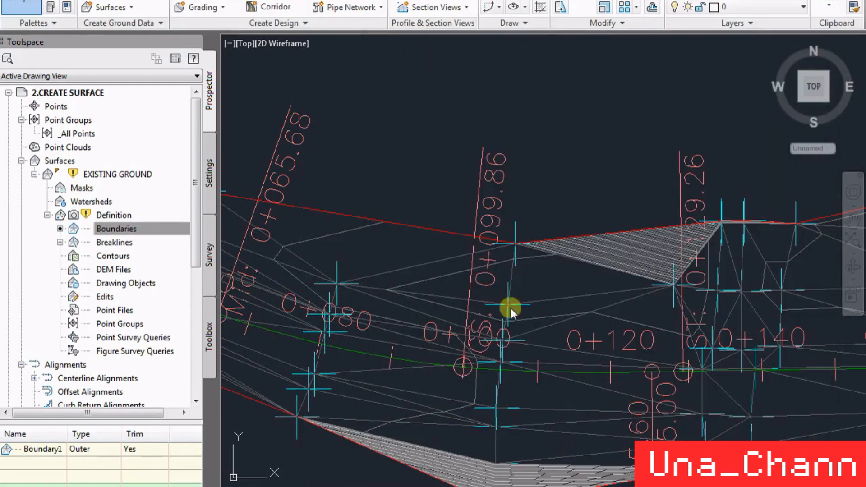
- Examine the surface points and triangles along the red boundary between stations 0+099.86 and 0+129.26
{"action": "scroll", "coordinate": [568, 288], "scroll_direction": "down", "scroll_amount": 2}
{"action": "scroll", "coordinate": [461, 306], "scroll_direction": "up", "scroll_amount": 5}
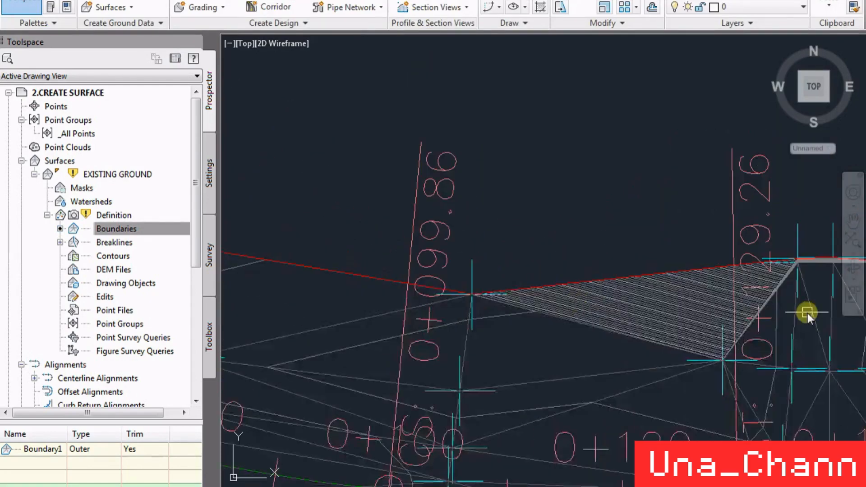
{"action": "scroll", "coordinate": [794, 320], "scroll_direction": "up", "scroll_amount": 3}
{"action": "scroll", "coordinate": [503, 311], "scroll_direction": "down", "scroll_amount": 2}
{"action": "scroll", "coordinate": [640, 223], "scroll_direction": "up", "scroll_amount": 1}
{"action": "scroll", "coordinate": [580, 230], "scroll_direction": "up", "scroll_amount": 3}
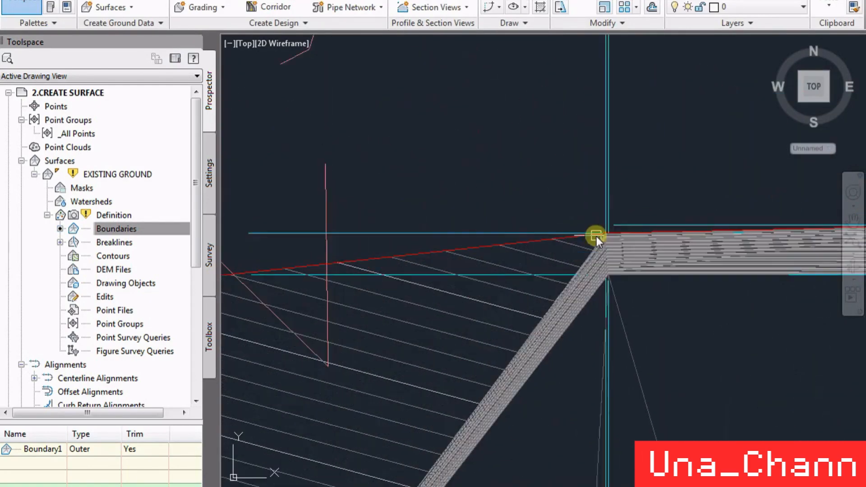
{"action": "scroll", "coordinate": [716, 211], "scroll_direction": "down", "scroll_amount": 4}
{"action": "scroll", "coordinate": [685, 213], "scroll_direction": "down", "scroll_amount": 1}
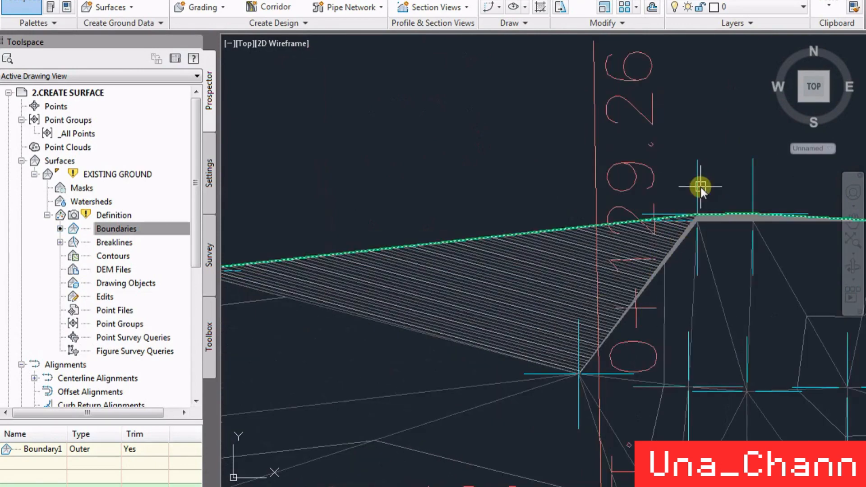
{"action": "scroll", "coordinate": [701, 188], "scroll_direction": "down", "scroll_amount": 2}
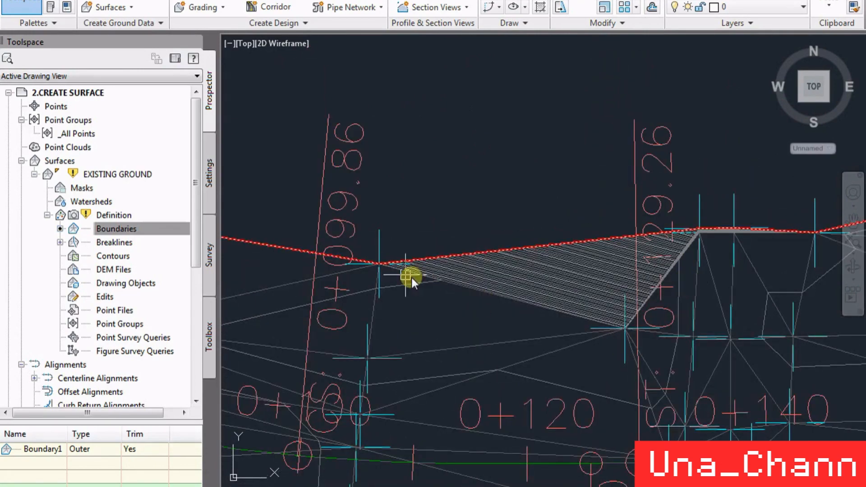
{"action": "scroll", "coordinate": [729, 226], "scroll_direction": "up", "scroll_amount": 2}
{"action": "scroll", "coordinate": [729, 226], "scroll_direction": "up", "scroll_amount": 3}
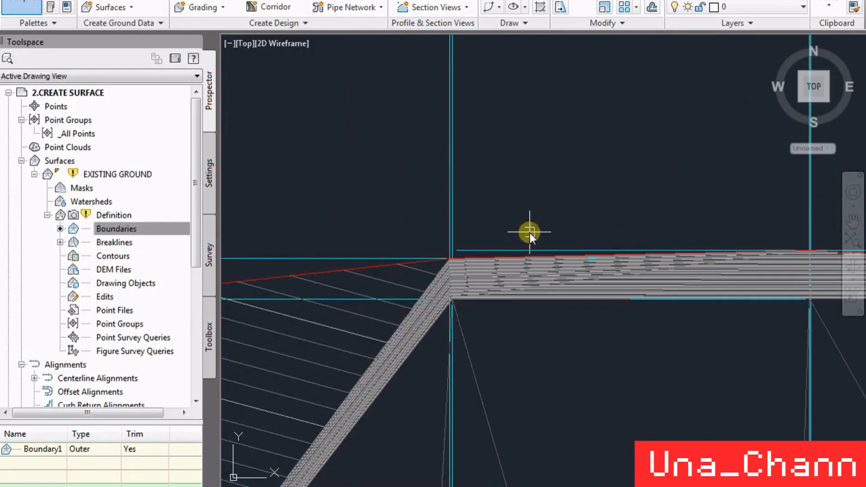
- Start Modify Point on the EXISTING GROUND surface and check the elevation of the surface point just inside the boundary near station 0+129.26
{"action": "left_click", "coordinate": [461, 153]}
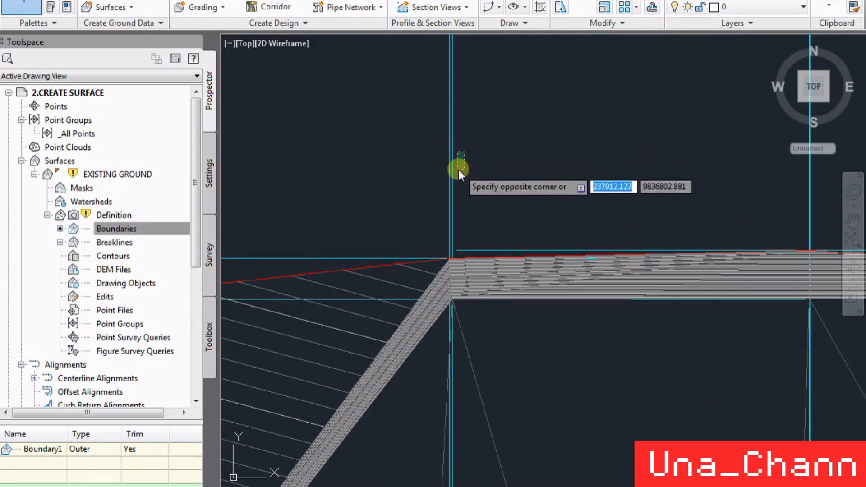
{"action": "left_click", "coordinate": [458, 170]}
{"action": "scroll", "coordinate": [570, 184], "scroll_direction": "down", "scroll_amount": 4}
{"action": "left_click", "coordinate": [446, 258]}
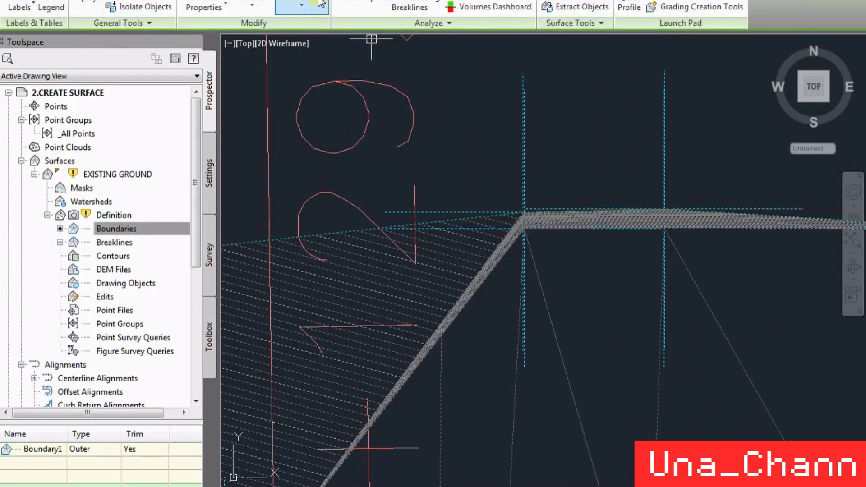
{"action": "left_click", "coordinate": [302, 7]}
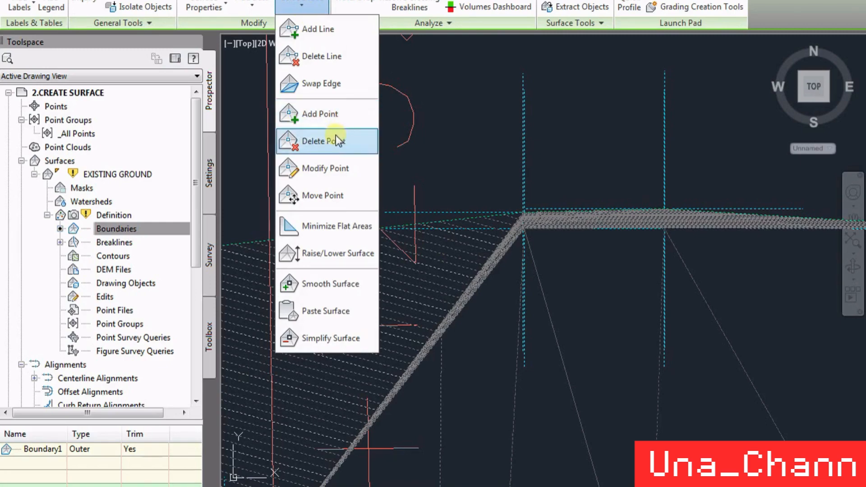
{"action": "left_click", "coordinate": [330, 168]}
{"action": "scroll", "coordinate": [524, 350], "scroll_direction": "up", "scroll_amount": 5}
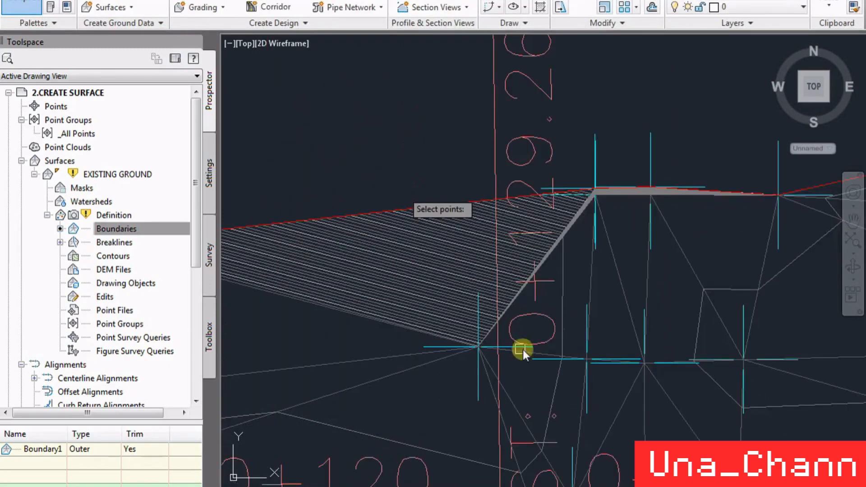
{"action": "scroll", "coordinate": [540, 307], "scroll_direction": "down", "scroll_amount": 3}
{"action": "key", "text": "Return"}
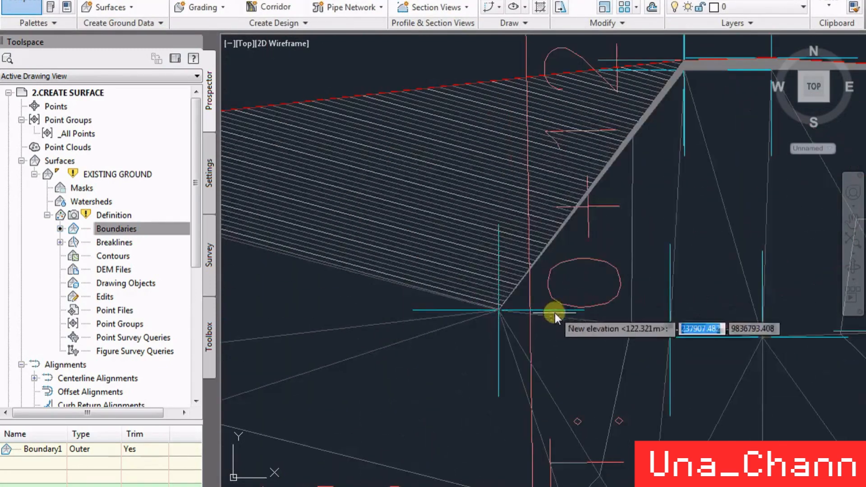
{"action": "scroll", "coordinate": [560, 373], "scroll_direction": "down", "scroll_amount": 5}
{"action": "scroll", "coordinate": [334, 278], "scroll_direction": "up", "scroll_amount": 6}
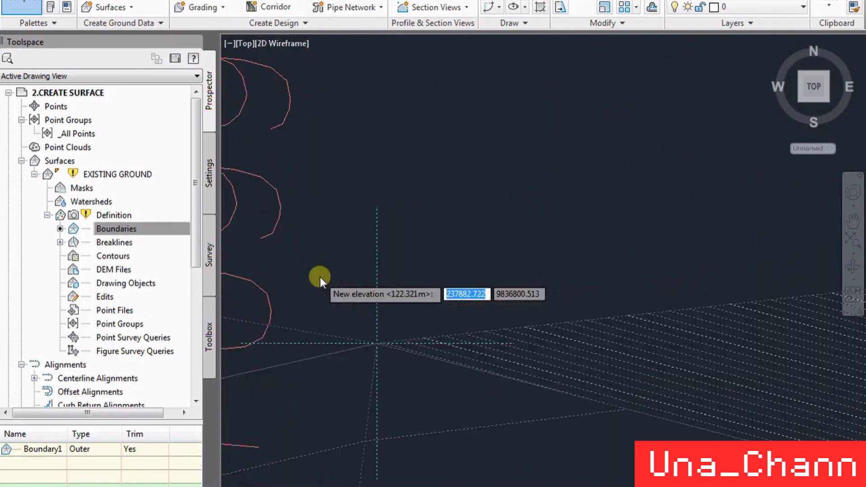
{"action": "key", "text": "Return"}
- Check the elevation of the northern boundary point near station 0+099.86
{"action": "key", "text": "Return"}
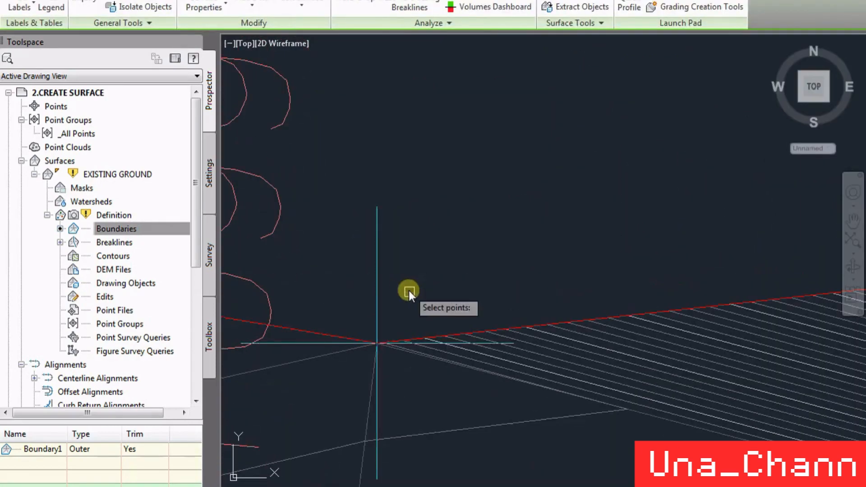
{"action": "scroll", "coordinate": [367, 171], "scroll_direction": "down", "scroll_amount": 4}
{"action": "key", "text": "Return"}
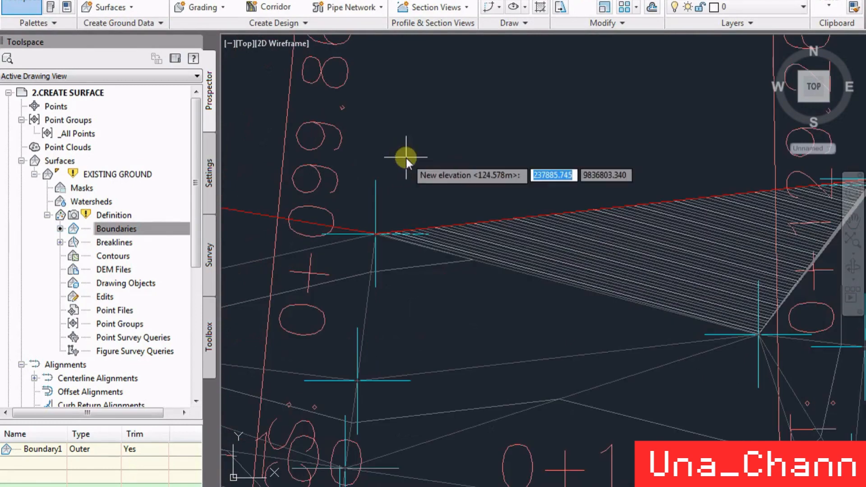
{"action": "scroll", "coordinate": [277, 337], "scroll_direction": "down", "scroll_amount": 5}
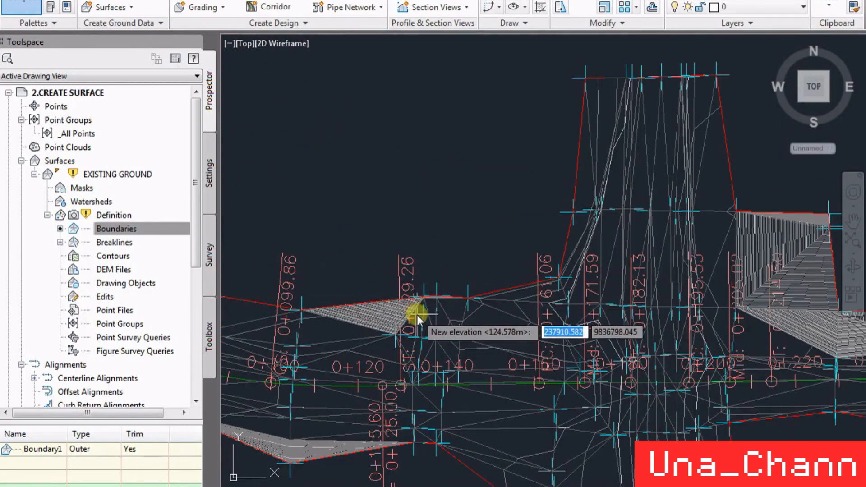
{"action": "scroll", "coordinate": [411, 310], "scroll_direction": "up", "scroll_amount": 5}
{"action": "scroll", "coordinate": [500, 359], "scroll_direction": "up", "scroll_amount": 6}
{"action": "scroll", "coordinate": [235, 78], "scroll_direction": "up", "scroll_amount": 4}
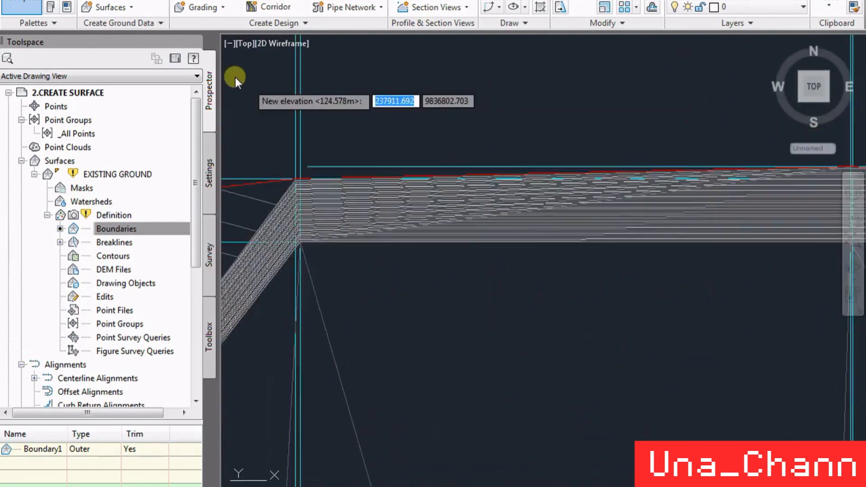
{"action": "scroll", "coordinate": [562, 277], "scroll_direction": "down", "scroll_amount": 2}
{"action": "key", "text": "Return"}
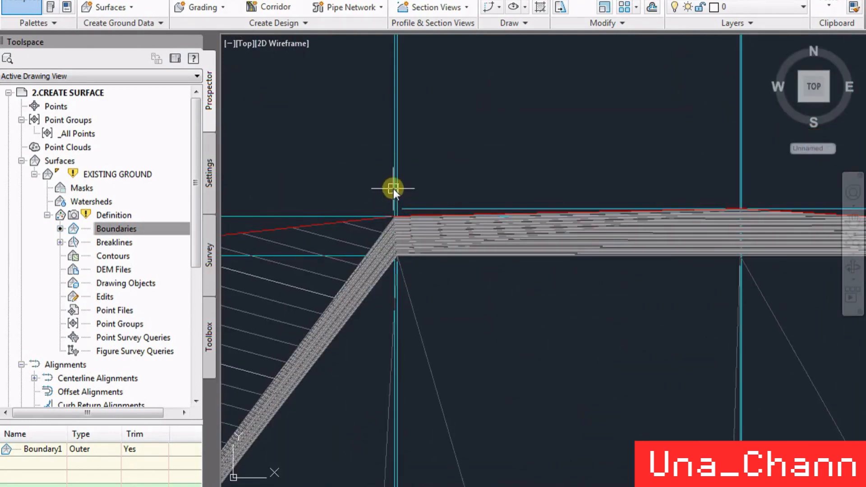
- Check the elevation of the surface points at the northern boundary corner just past station 0+129.26
{"action": "left_click", "coordinate": [391, 185]}
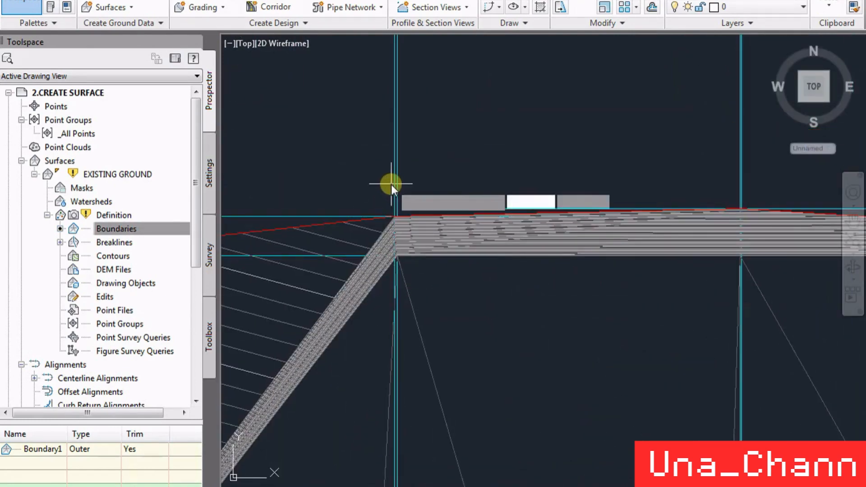
{"action": "key", "text": "Return"}
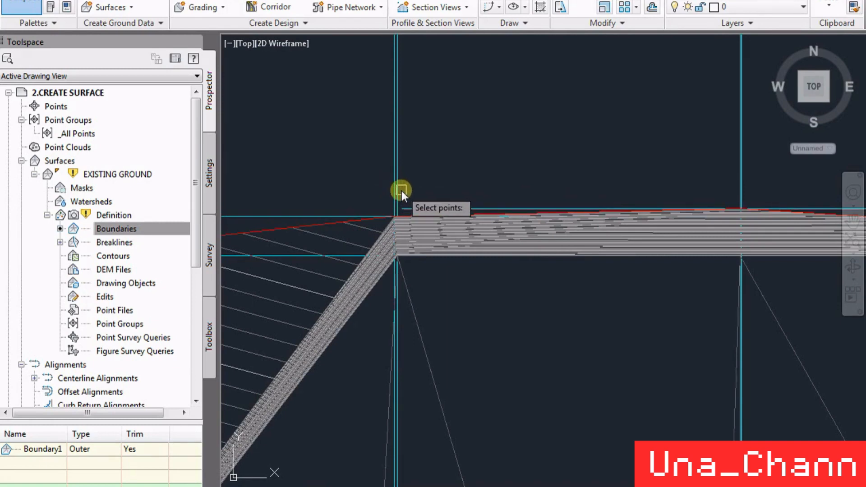
{"action": "left_click", "coordinate": [450, 196]}
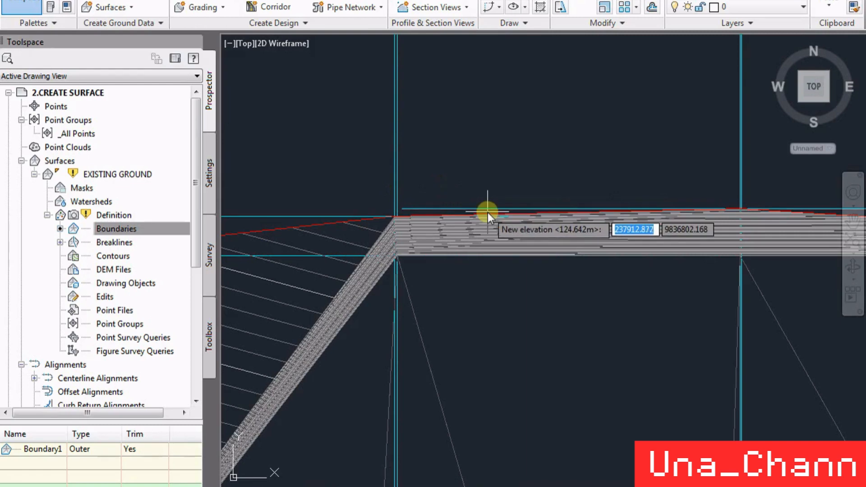
{"action": "scroll", "coordinate": [515, 257], "scroll_direction": "down", "scroll_amount": 2}
{"action": "key", "text": "Return"}
{"action": "scroll", "coordinate": [454, 212], "scroll_direction": "up", "scroll_amount": 5}
{"action": "key", "text": "Return"}
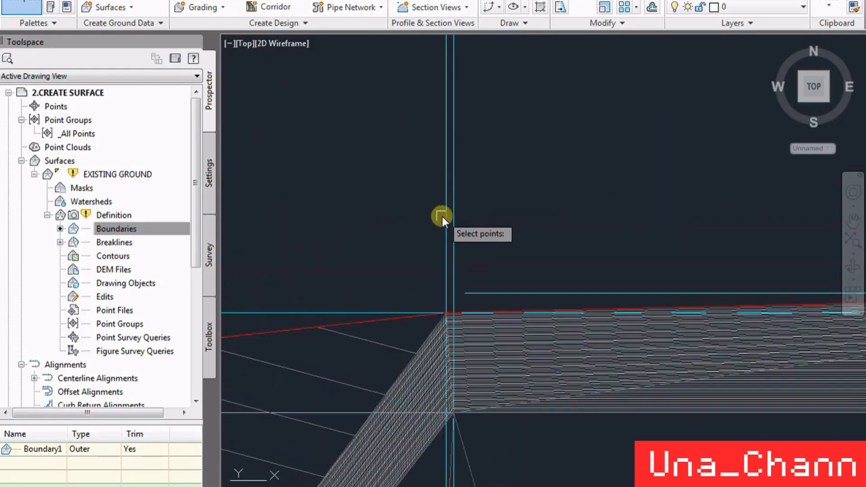
- Set the elevation of the zero-level point at the northern boundary corner past station 0+129.26 to 124.6 m
{"action": "left_click", "coordinate": [442, 217]}
{"action": "left_click", "coordinate": [444, 232]}
{"action": "scroll", "coordinate": [445, 236], "scroll_direction": "up", "scroll_amount": 6}
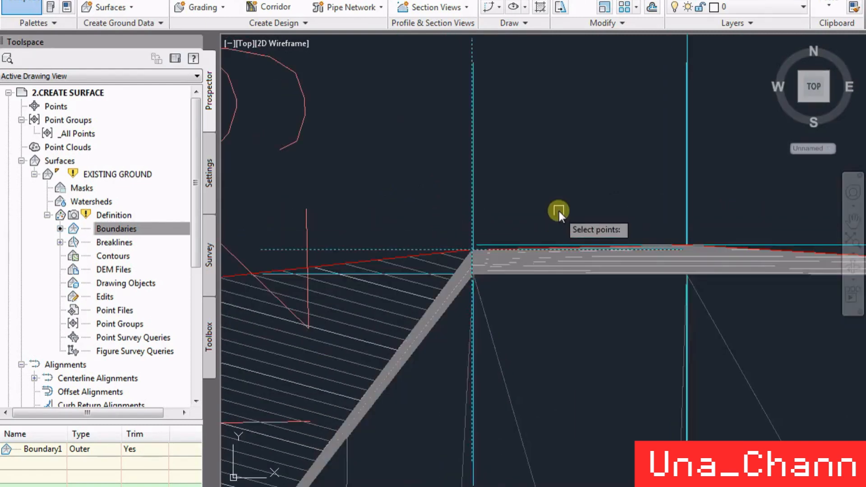
{"action": "left_click", "coordinate": [559, 211]}
{"action": "type", "text": "12.4.6"}
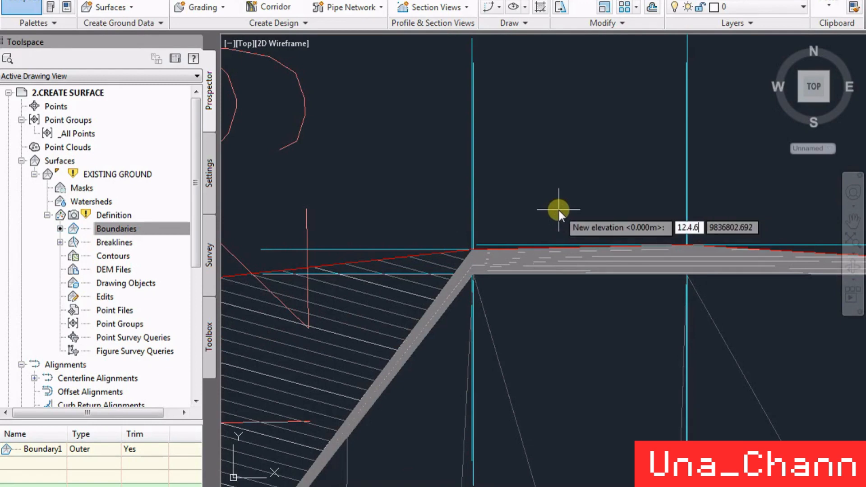
{"action": "key", "text": "Return"}
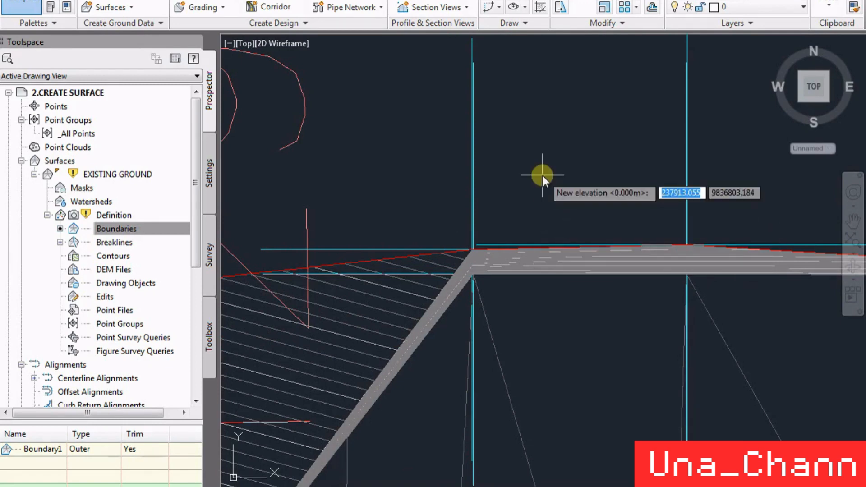
{"action": "type", "text": "124.6"}
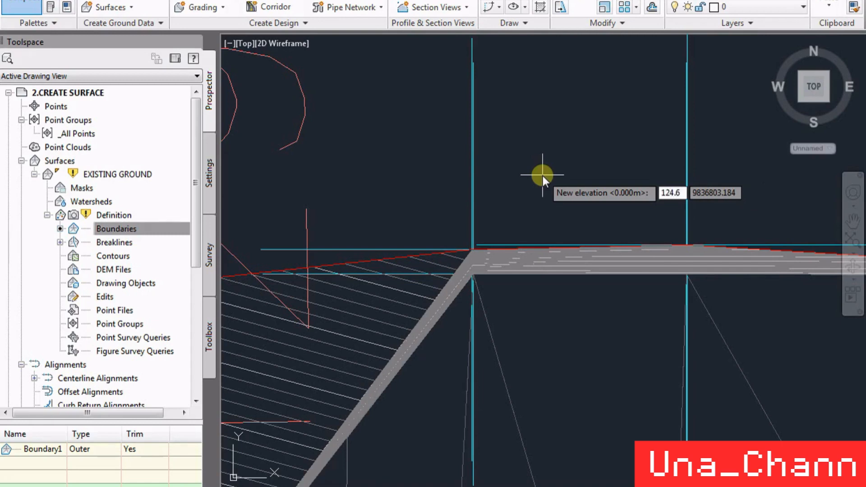
{"action": "key", "text": "Return"}
- Set the elevation of the next zero-level point east along the northern boundary to 124.64 m
{"action": "scroll", "coordinate": [448, 180], "scroll_direction": "down", "scroll_amount": 3}
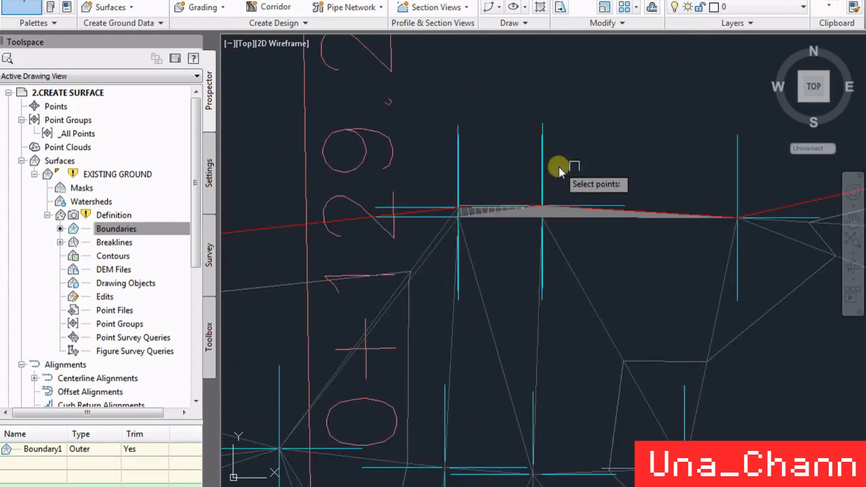
{"action": "scroll", "coordinate": [575, 168], "scroll_direction": "up", "scroll_amount": 5}
{"action": "scroll", "coordinate": [405, 350], "scroll_direction": "up", "scroll_amount": 5}
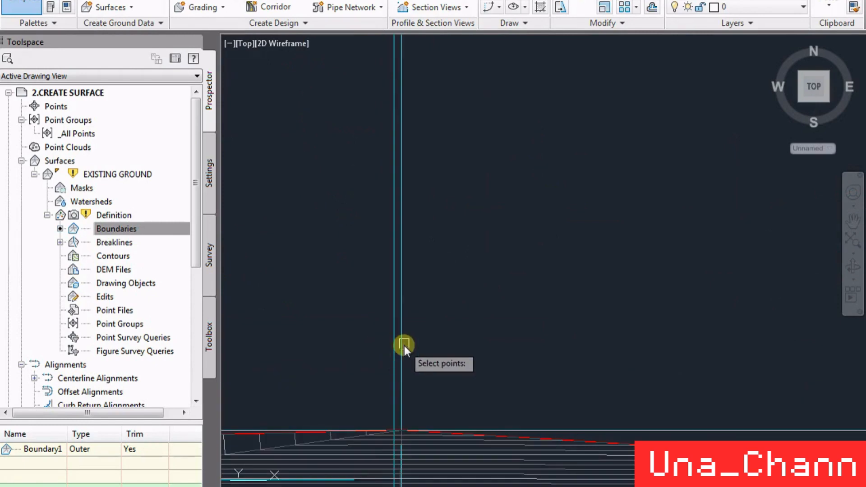
{"action": "left_click", "coordinate": [404, 345]}
{"action": "scroll", "coordinate": [447, 174], "scroll_direction": "down", "scroll_amount": 5}
{"action": "key", "text": "Return"}
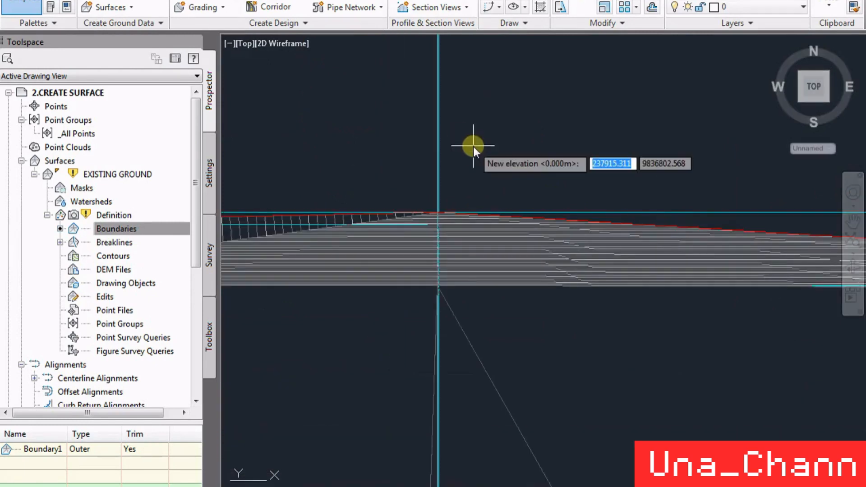
{"action": "scroll", "coordinate": [439, 203], "scroll_direction": "up", "scroll_amount": 5}
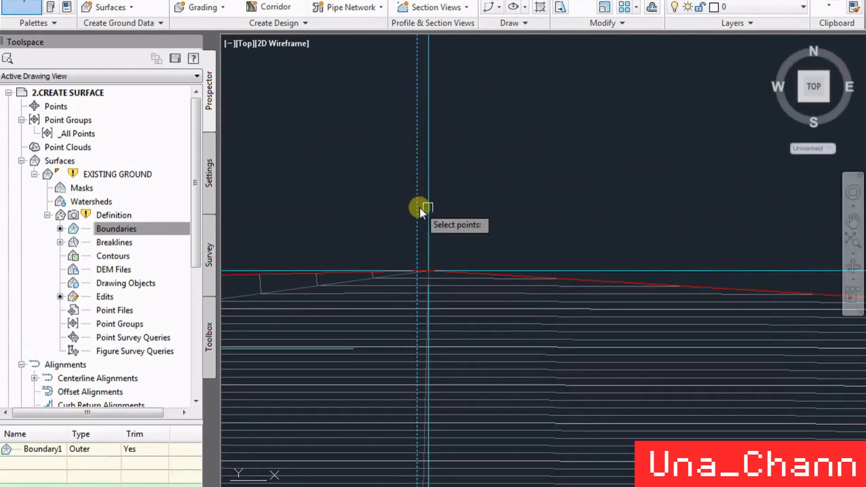
{"action": "key", "text": "Return"}
{"action": "scroll", "coordinate": [492, 169], "scroll_direction": "down", "scroll_amount": 5}
{"action": "key", "text": "Return"}
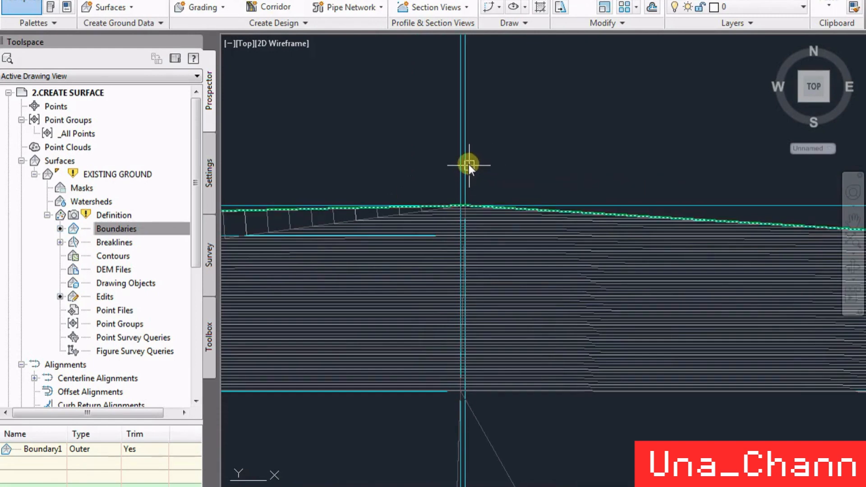
{"action": "key", "text": "Return"}
{"action": "type", "text": "124.64"}
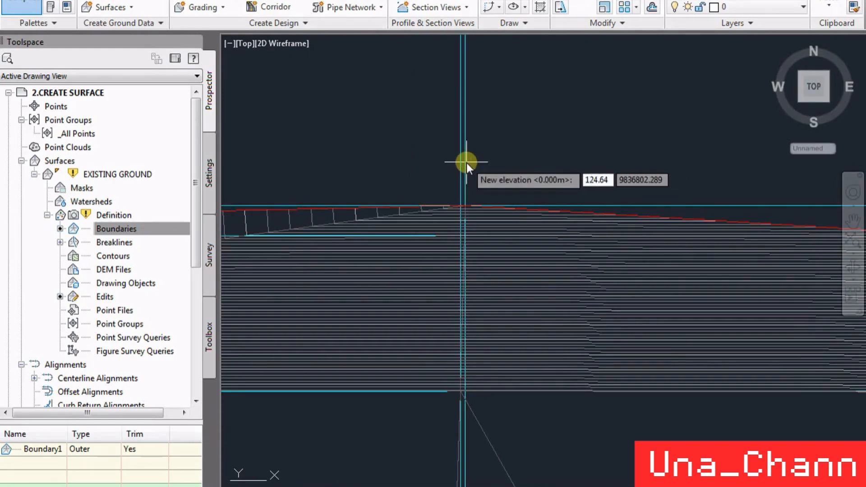
{"action": "key", "text": "Return"}
- Check the elevations of the southern boundary points near station 0+129.26 and at the dense-contour corner below station 0+099.86
{"action": "scroll", "coordinate": [332, 240], "scroll_direction": "up", "scroll_amount": 5}
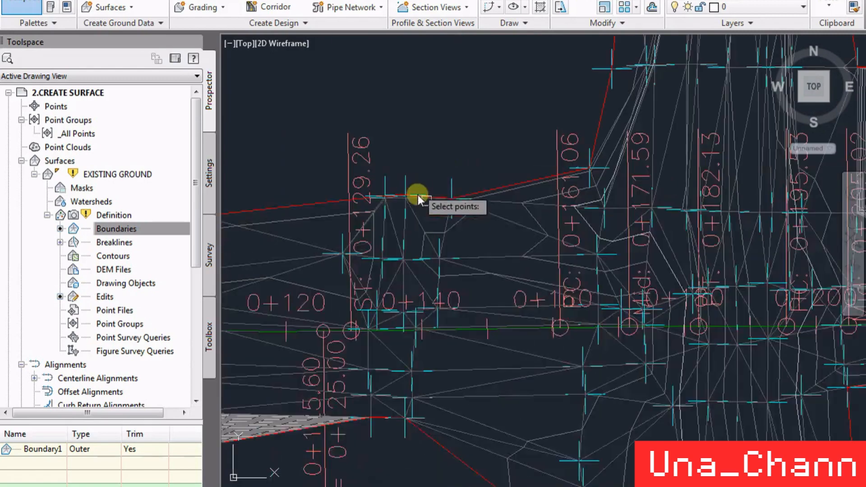
{"action": "scroll", "coordinate": [566, 251], "scroll_direction": "down", "scroll_amount": 2}
{"action": "scroll", "coordinate": [276, 391], "scroll_direction": "up", "scroll_amount": 4}
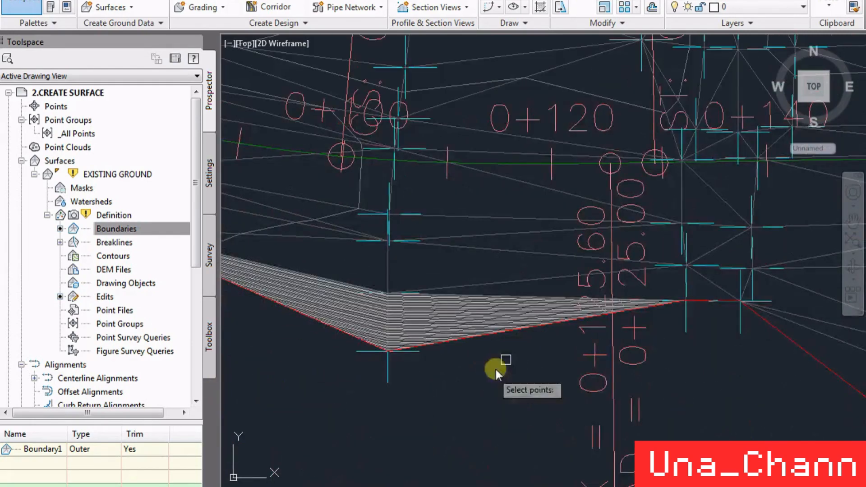
{"action": "scroll", "coordinate": [705, 320], "scroll_direction": "up", "scroll_amount": 2}
{"action": "scroll", "coordinate": [705, 323], "scroll_direction": "down", "scroll_amount": 4}
{"action": "left_click", "coordinate": [711, 340]}
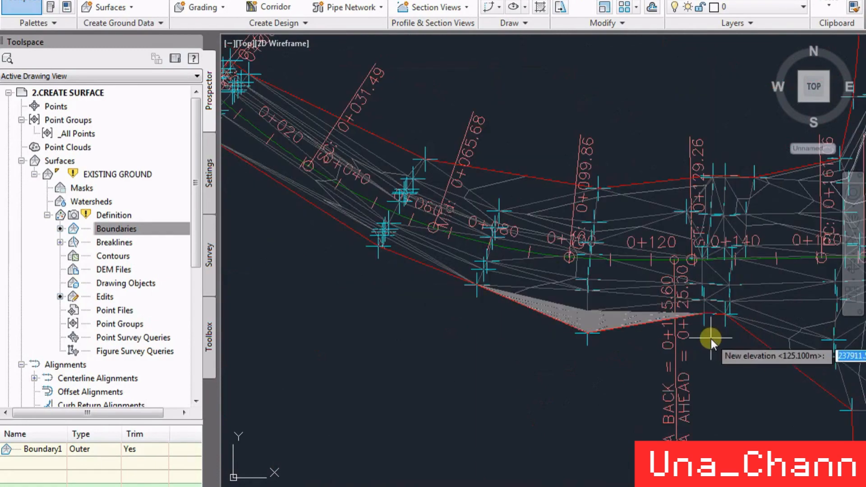
{"action": "key", "text": "Return"}
{"action": "scroll", "coordinate": [592, 348], "scroll_direction": "up", "scroll_amount": 5}
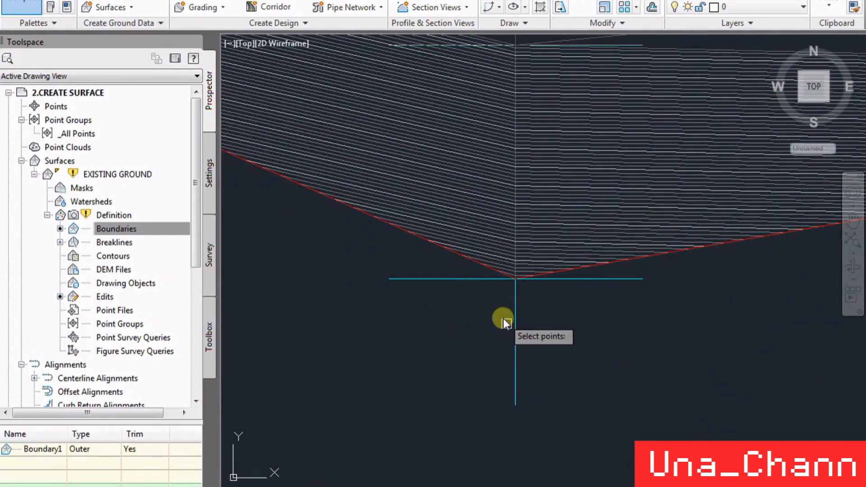
{"action": "left_click", "coordinate": [516, 341]}
{"action": "scroll", "coordinate": [589, 397], "scroll_direction": "down", "scroll_amount": 4}
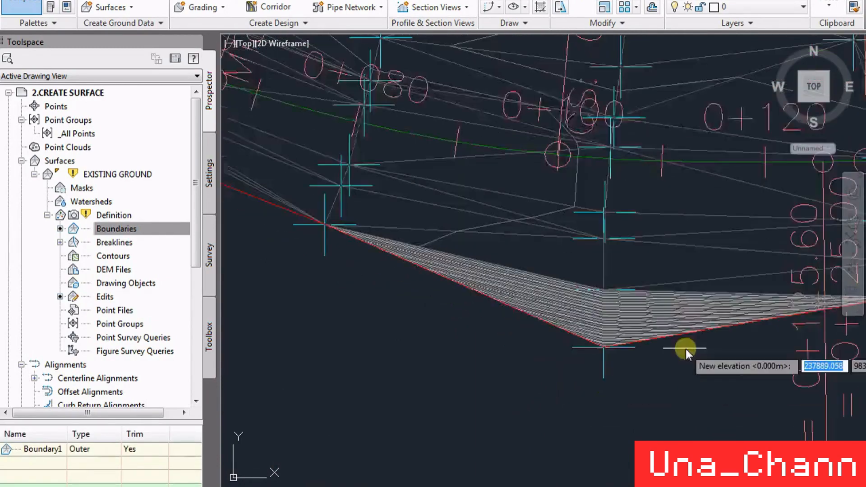
- Check the elevations of the southern boundary point near station 0+080 and the inner point below station 0+099.86
{"action": "scroll", "coordinate": [529, 278], "scroll_direction": "up", "scroll_amount": 5}
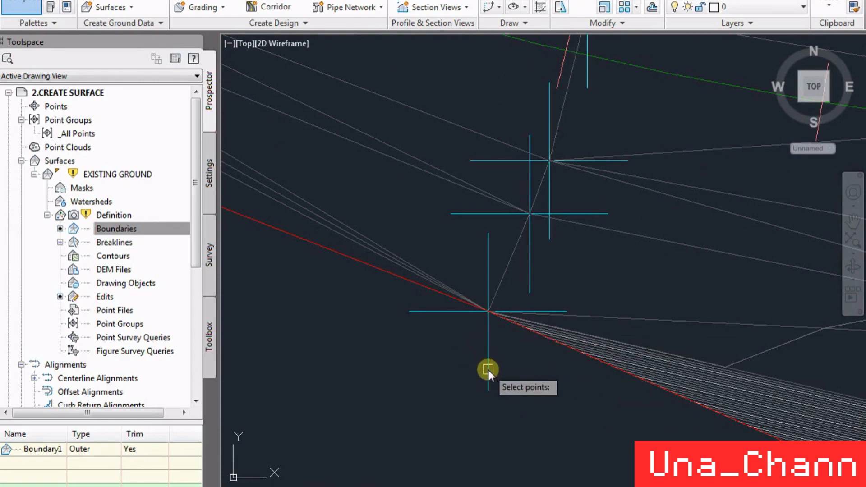
{"action": "left_click", "coordinate": [488, 370]}
{"action": "scroll", "coordinate": [308, 293], "scroll_direction": "down", "scroll_amount": 2}
{"action": "scroll", "coordinate": [308, 293], "scroll_direction": "down", "scroll_amount": 2}
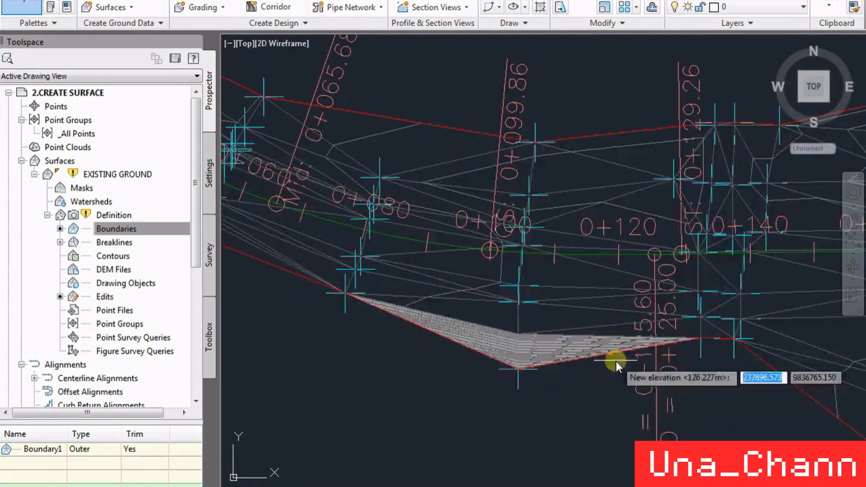
{"action": "scroll", "coordinate": [593, 375], "scroll_direction": "up", "scroll_amount": 6}
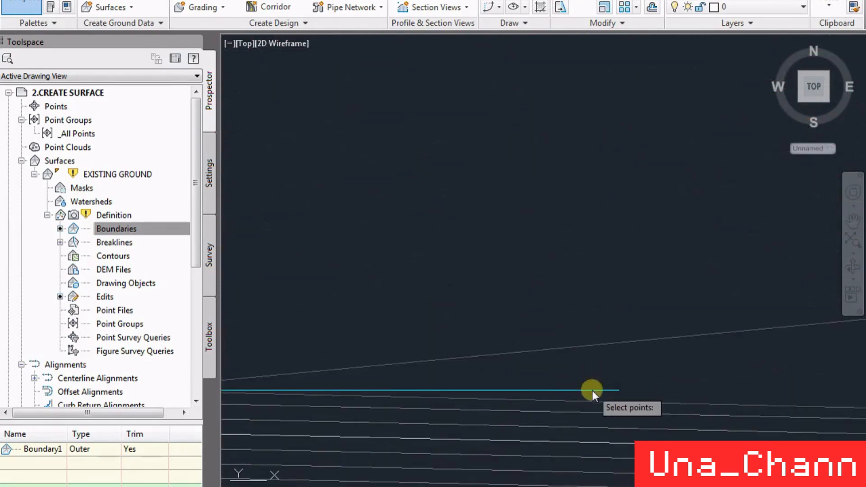
{"action": "left_click", "coordinate": [593, 390]}
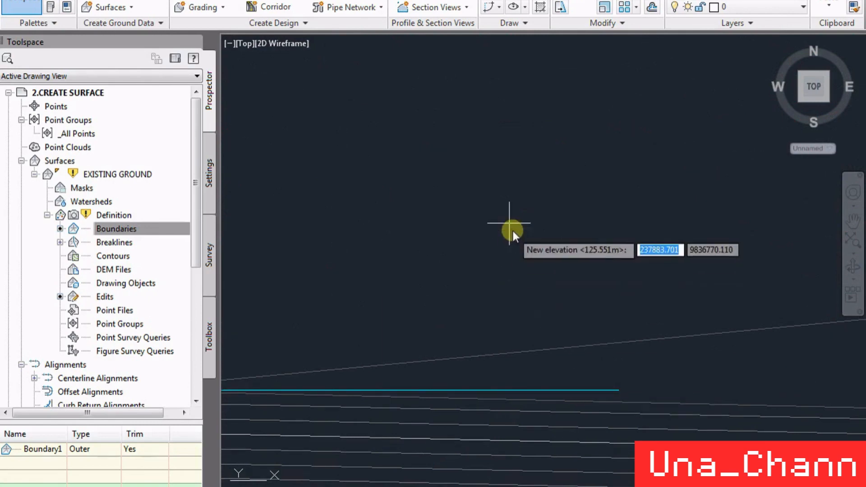
{"action": "scroll", "coordinate": [513, 231], "scroll_direction": "down", "scroll_amount": 3}
{"action": "scroll", "coordinate": [465, 339], "scroll_direction": "up", "scroll_amount": 2}
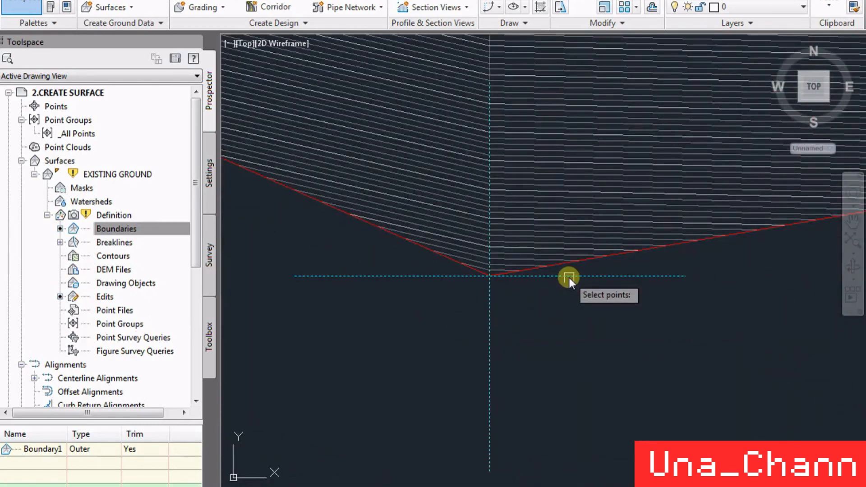
{"action": "type", "text": "12.5.5"}
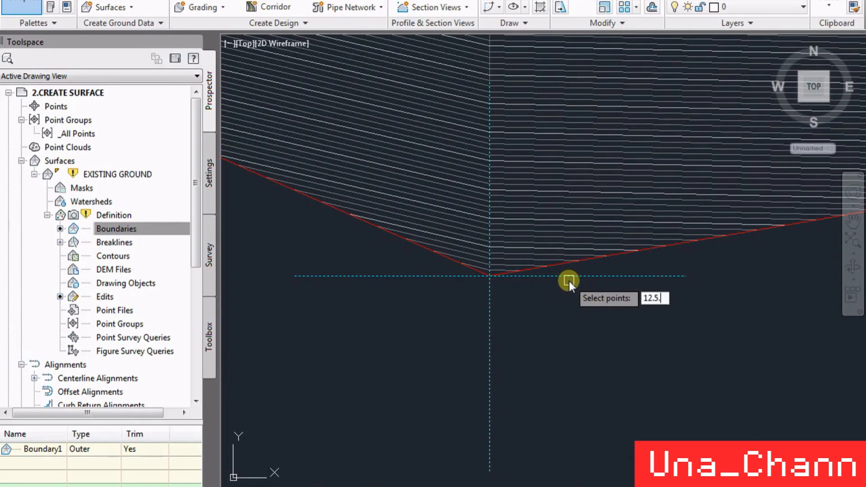
{"action": "key", "text": "BackSpace"}
{"action": "key", "text": "BackSpace"}
{"action": "key", "text": "BackSpace"}
{"action": "key", "text": "BackSpace"}
{"action": "type", "text": "5.5"}
{"action": "key", "text": "Return"}
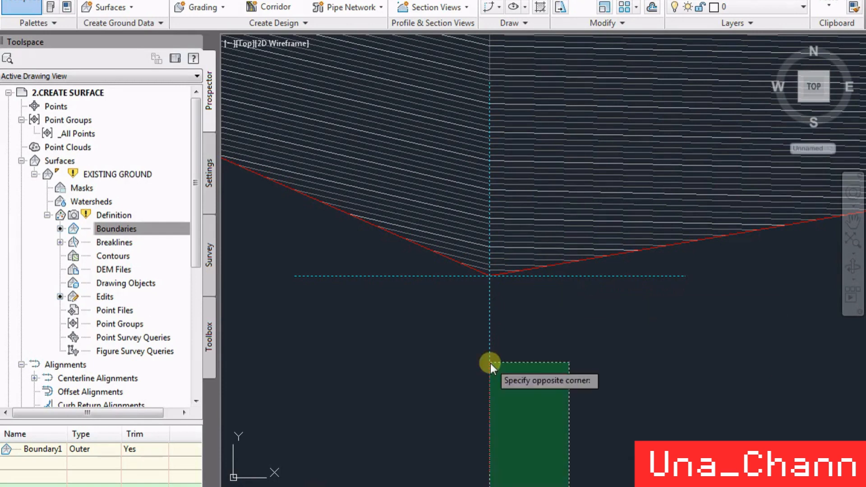
{"action": "left_click", "coordinate": [496, 311]}
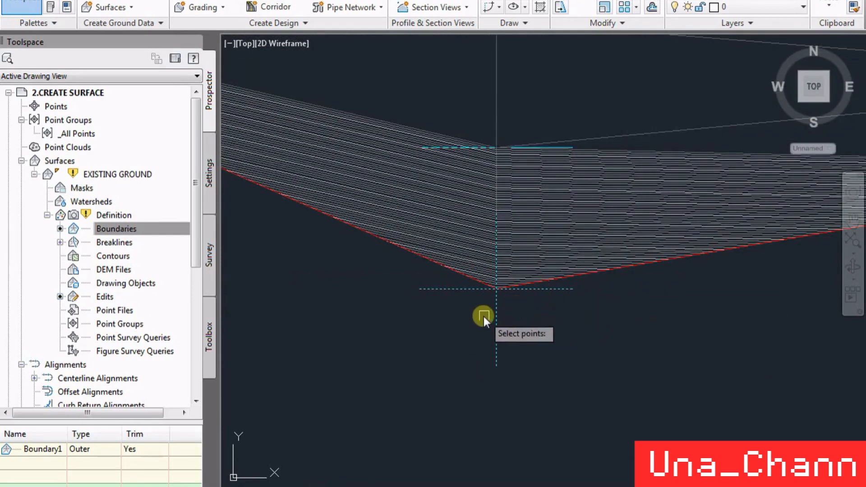
{"action": "key", "text": "Return"}
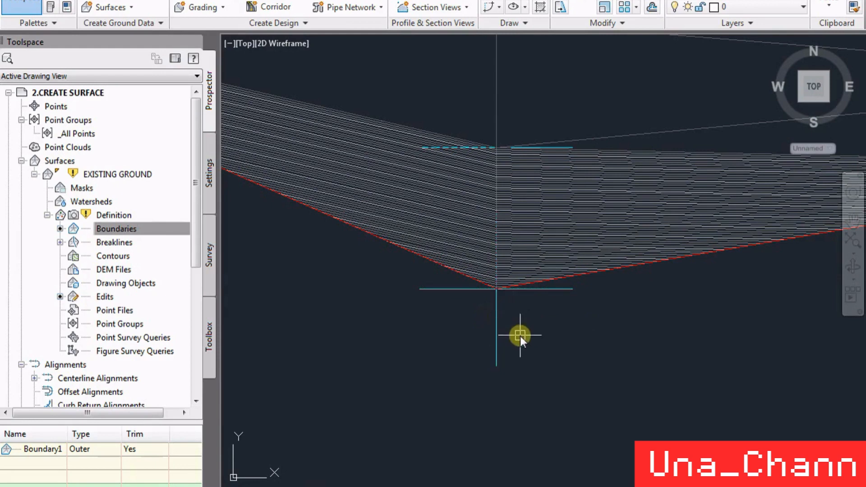
- Modify the zero-level point at the southern boundary corner below station 0+099.86, setting its elevation to 125.5 m
{"action": "left_click", "coordinate": [510, 246]}
{"action": "left_click", "coordinate": [302, 6]}
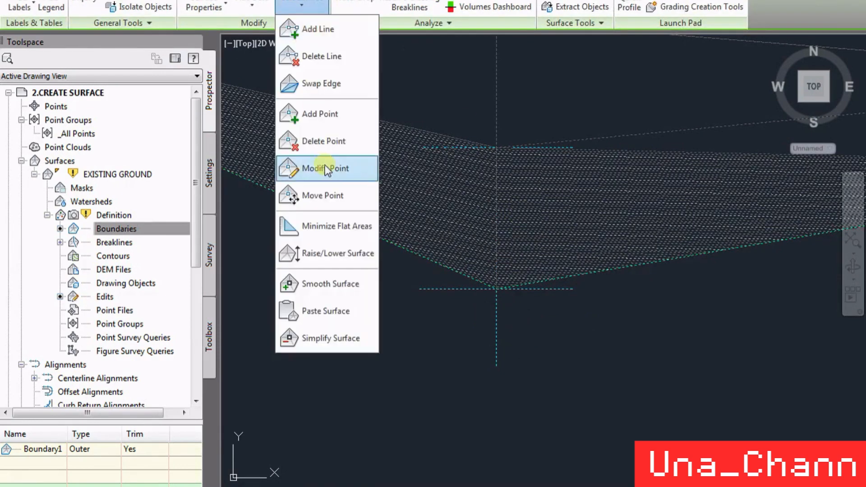
{"action": "left_click", "coordinate": [331, 138]}
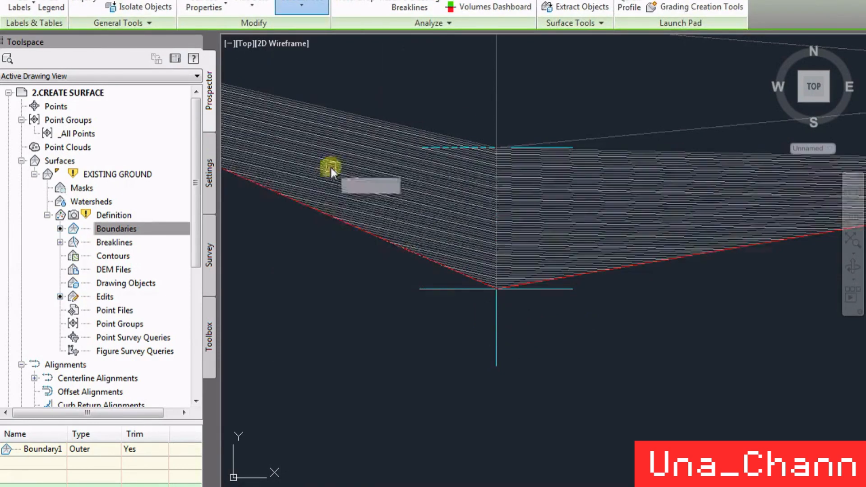
{"action": "left_click", "coordinate": [440, 288]}
{"action": "type", "text": "125.5"}
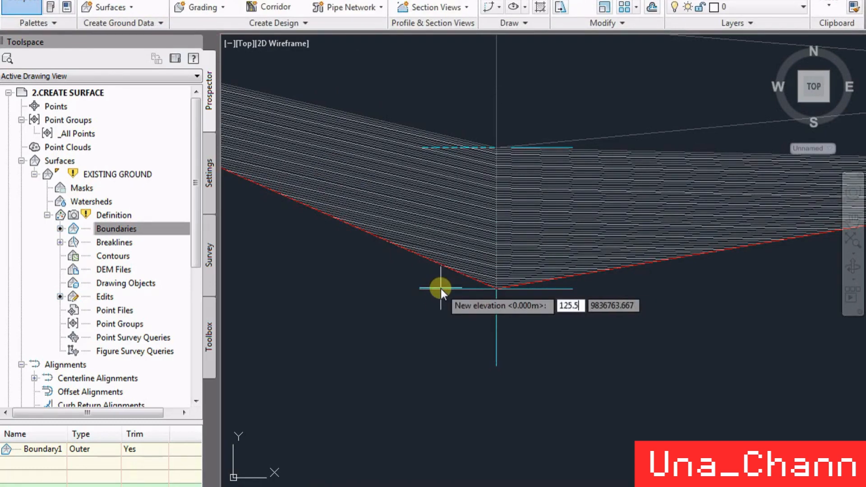
{"action": "key", "text": "Return"}
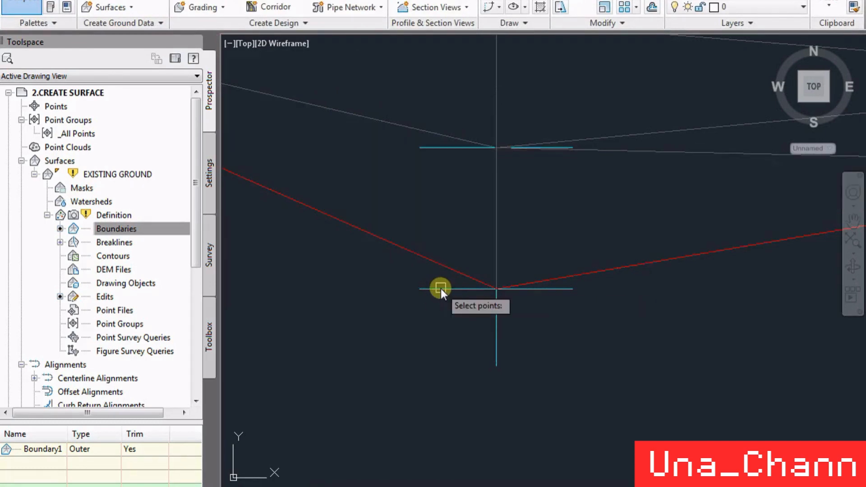
- Check the elevations of the two close points on the eastern boundary edge just below the corner north of stations 0+220 to 0+240
{"action": "scroll", "coordinate": [441, 289], "scroll_direction": "down", "scroll_amount": 6}
{"action": "scroll", "coordinate": [557, 239], "scroll_direction": "up", "scroll_amount": 6}
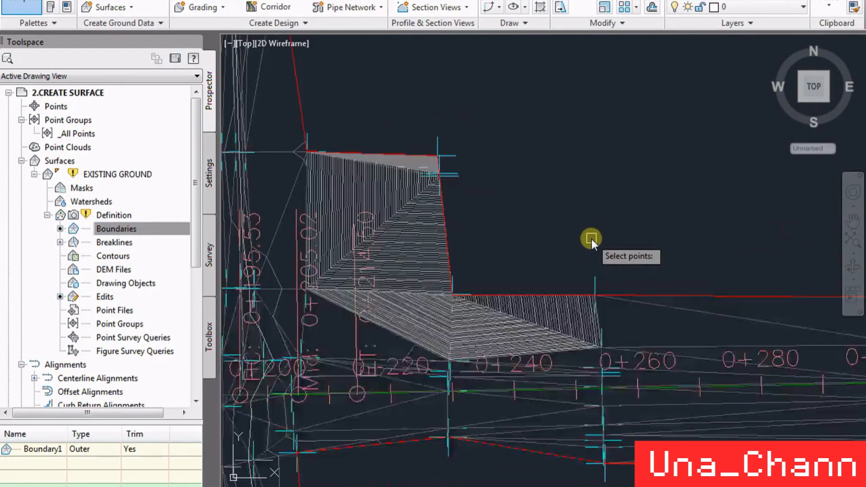
{"action": "scroll", "coordinate": [622, 310], "scroll_direction": "down", "scroll_amount": 2}
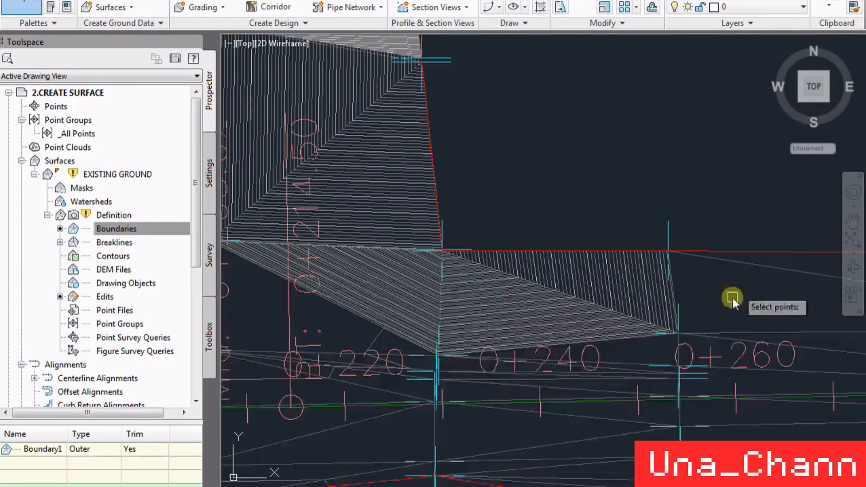
{"action": "scroll", "coordinate": [493, 365], "scroll_direction": "down", "scroll_amount": 2}
{"action": "scroll", "coordinate": [592, 240], "scroll_direction": "up", "scroll_amount": 3}
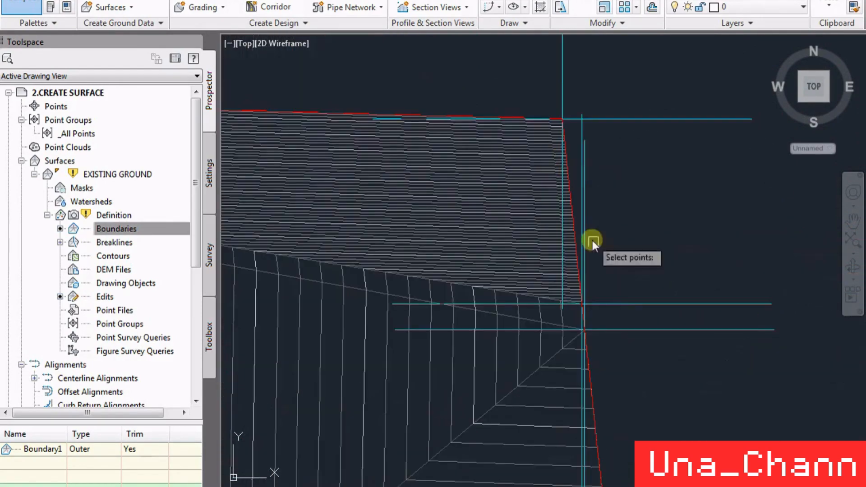
{"action": "scroll", "coordinate": [619, 314], "scroll_direction": "up", "scroll_amount": 2}
{"action": "key", "text": "Return"}
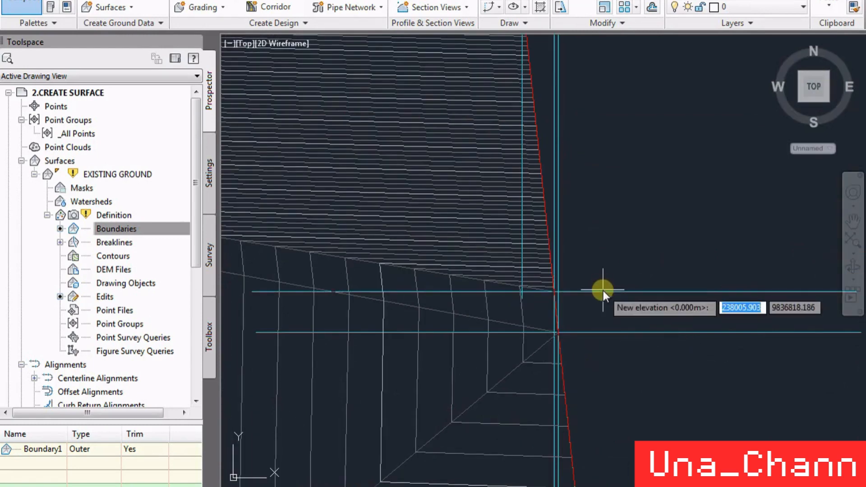
{"action": "key", "text": "Escape"}
{"action": "key", "text": "Return"}
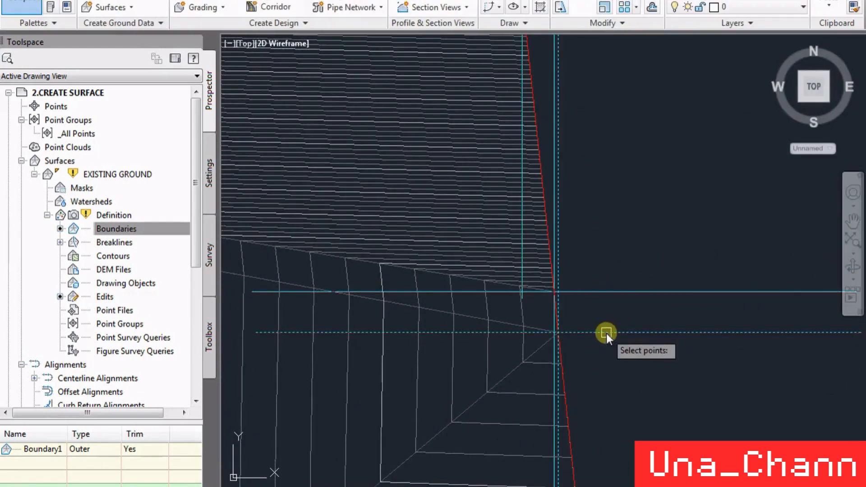
{"action": "key", "text": "Return"}
- Check the elevation of the outer boundary corner point north of stations 0+220 to 0+240
{"action": "scroll", "coordinate": [527, 249], "scroll_direction": "down", "scroll_amount": 3}
{"action": "scroll", "coordinate": [527, 249], "scroll_direction": "down", "scroll_amount": 3}
{"action": "scroll", "coordinate": [554, 191], "scroll_direction": "up", "scroll_amount": 5}
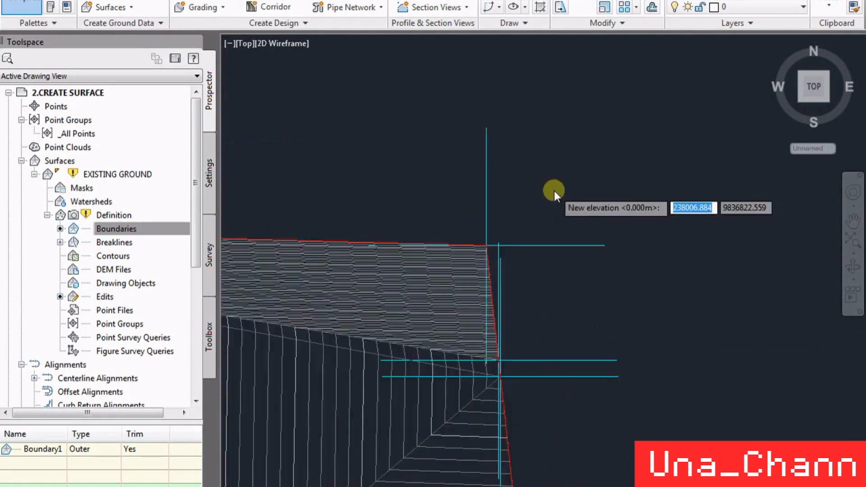
{"action": "key", "text": "Return"}
{"action": "left_click", "coordinate": [521, 277]}
{"action": "key", "text": "Return"}
{"action": "scroll", "coordinate": [546, 208], "scroll_direction": "down", "scroll_amount": 4}
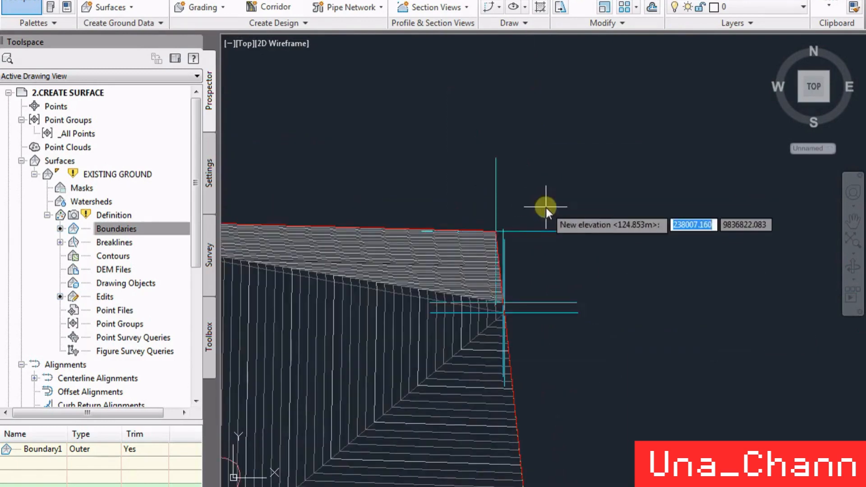
{"action": "scroll", "coordinate": [502, 117], "scroll_direction": "down", "scroll_amount": 4}
{"action": "scroll", "coordinate": [529, 146], "scroll_direction": "up", "scroll_amount": 8}
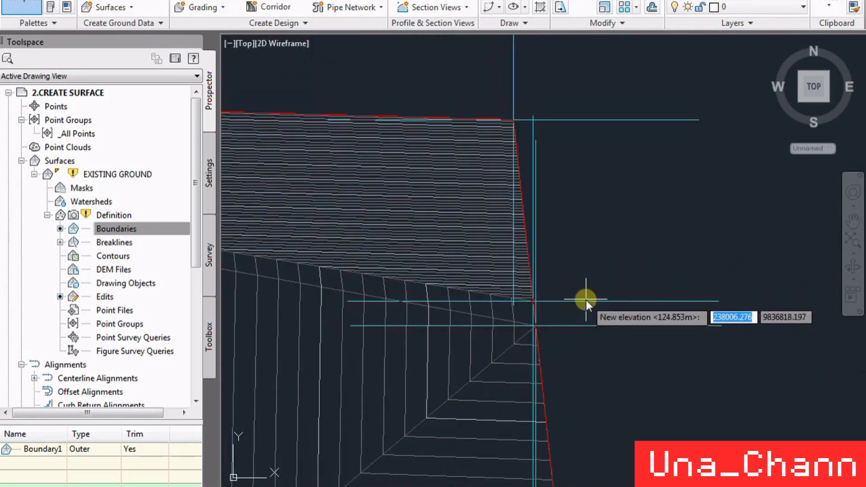
- Try deleting the surface points clustered at the boundary corner past station 0+214.50, and undo the deletion
{"action": "key", "text": "Return"}
{"action": "key", "text": "Return"}
{"action": "left_click", "coordinate": [308, 6]}
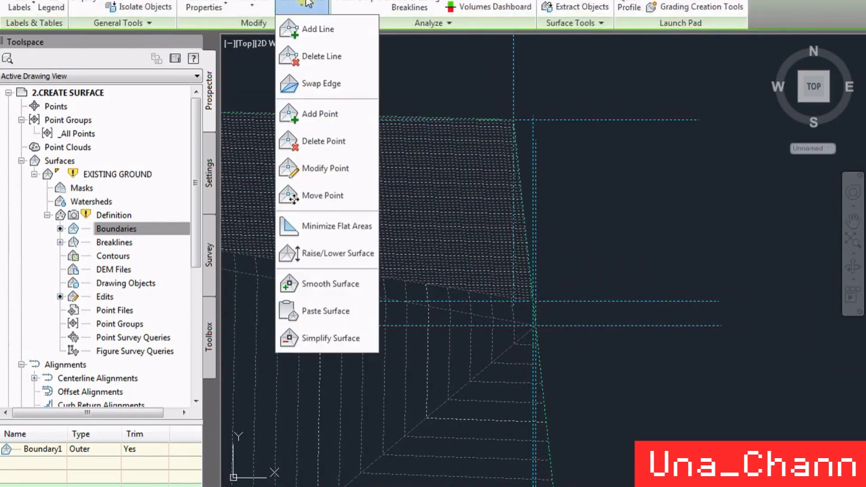
{"action": "left_click", "coordinate": [332, 141]}
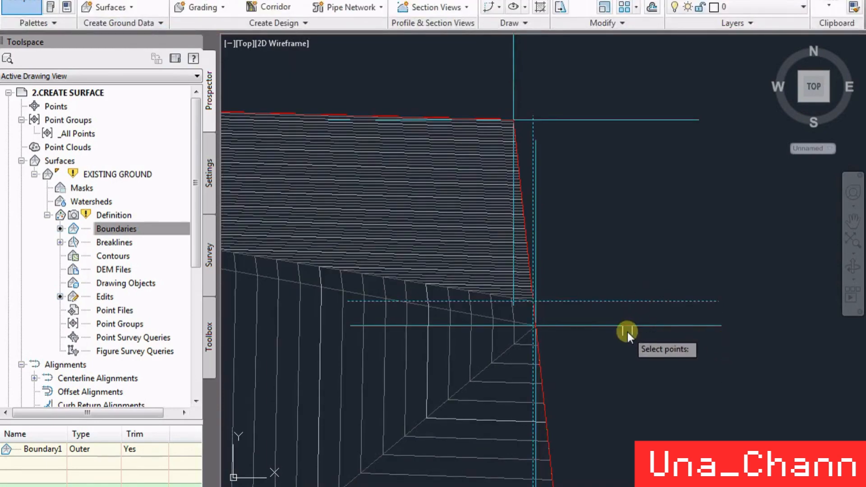
{"action": "scroll", "coordinate": [612, 259], "scroll_direction": "down", "scroll_amount": 5}
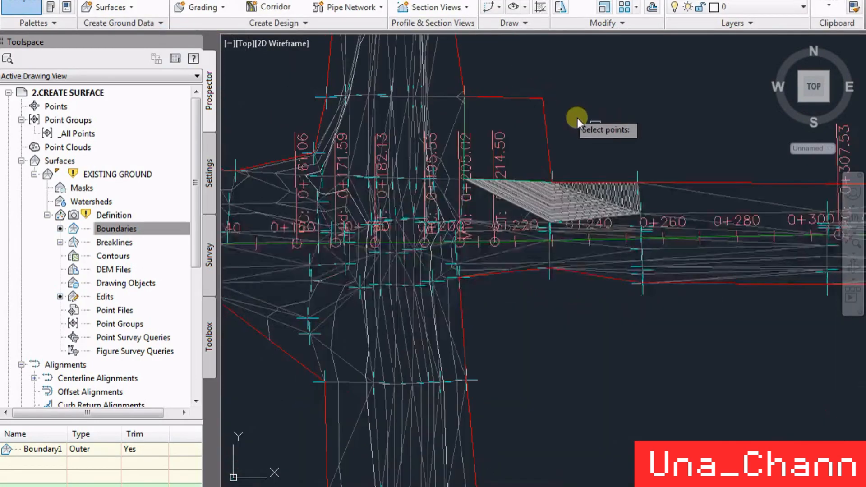
{"action": "scroll", "coordinate": [528, 84], "scroll_direction": "up", "scroll_amount": 2}
{"action": "scroll", "coordinate": [524, 76], "scroll_direction": "up", "scroll_amount": 2}
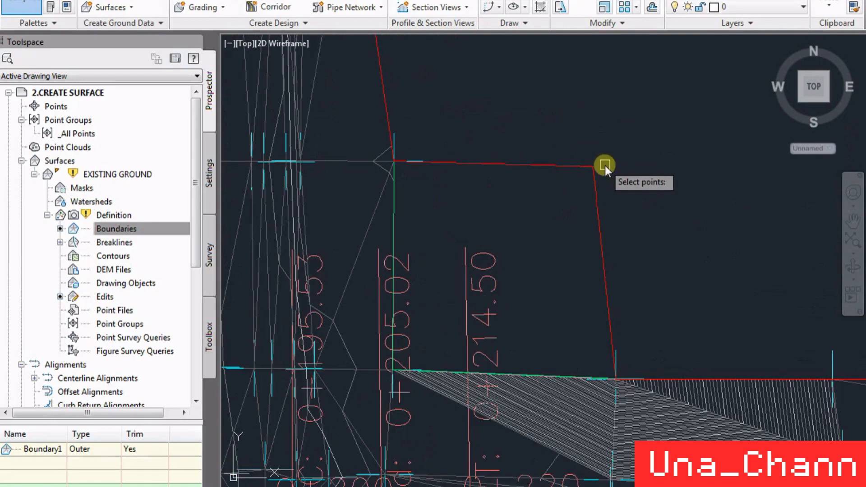
{"action": "scroll", "coordinate": [607, 167], "scroll_direction": "up", "scroll_amount": 3}
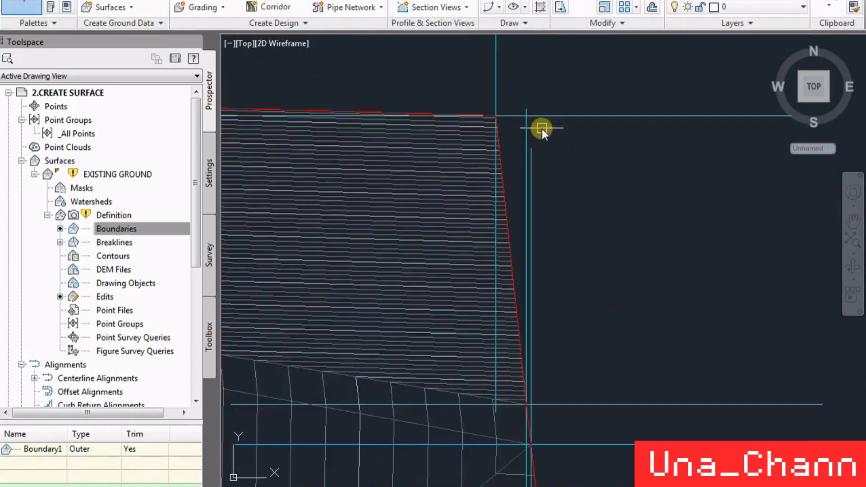
{"action": "scroll", "coordinate": [543, 128], "scroll_direction": "down", "scroll_amount": 5}
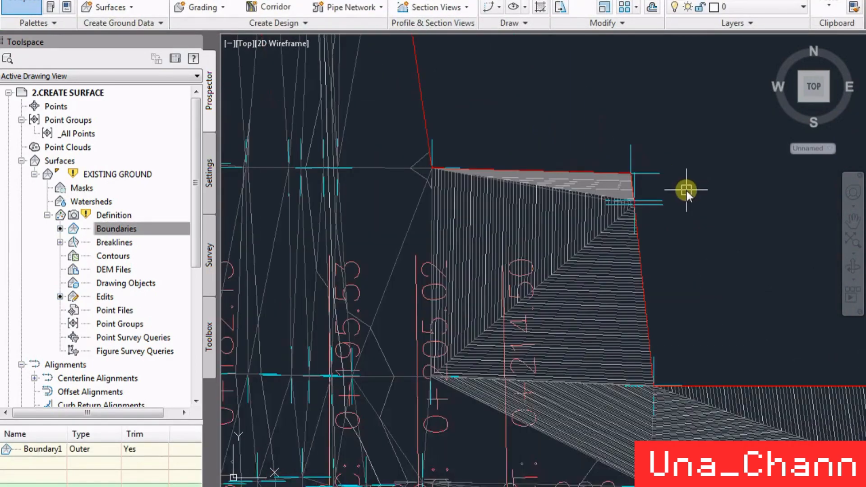
- Restart Modify Point on EXISTING GROUND and recheck the elevation of the outer boundary corner point past station 0+214.50, keeping its value
{"action": "scroll", "coordinate": [659, 184], "scroll_direction": "up", "scroll_amount": 3}
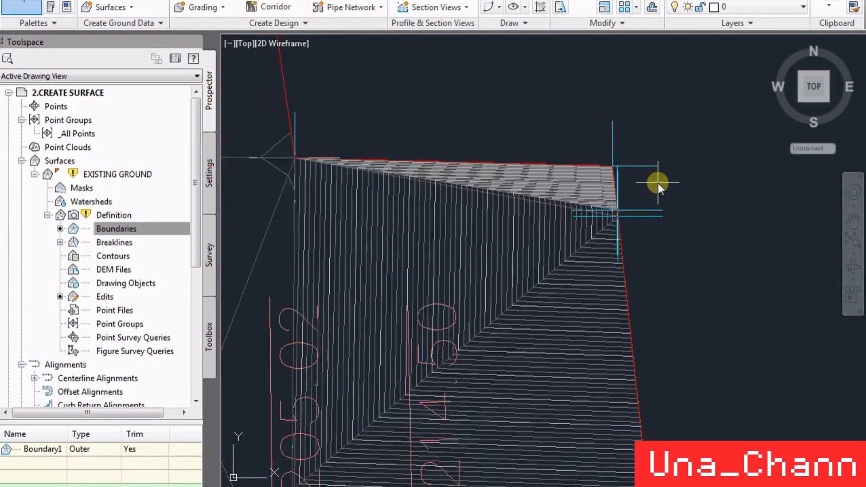
{"action": "scroll", "coordinate": [585, 152], "scroll_direction": "up", "scroll_amount": 2}
{"action": "scroll", "coordinate": [595, 145], "scroll_direction": "up", "scroll_amount": 2}
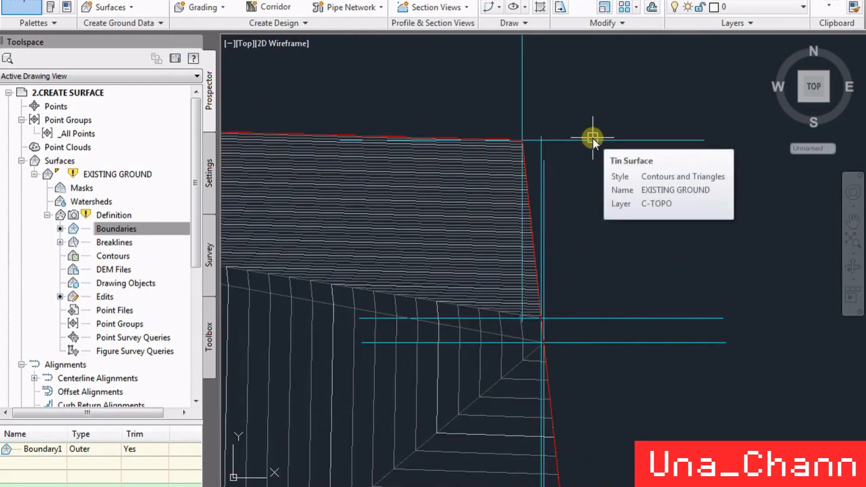
{"action": "left_click", "coordinate": [593, 138]}
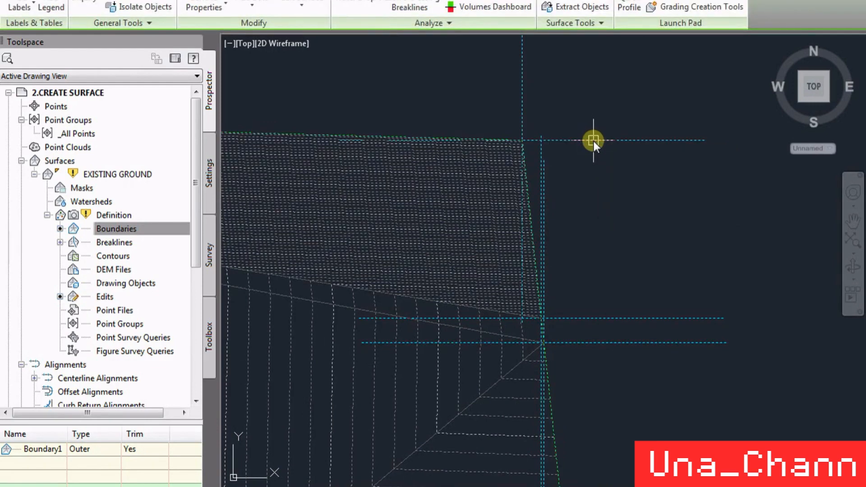
{"action": "left_click", "coordinate": [306, 2]}
{"action": "left_click", "coordinate": [336, 141]}
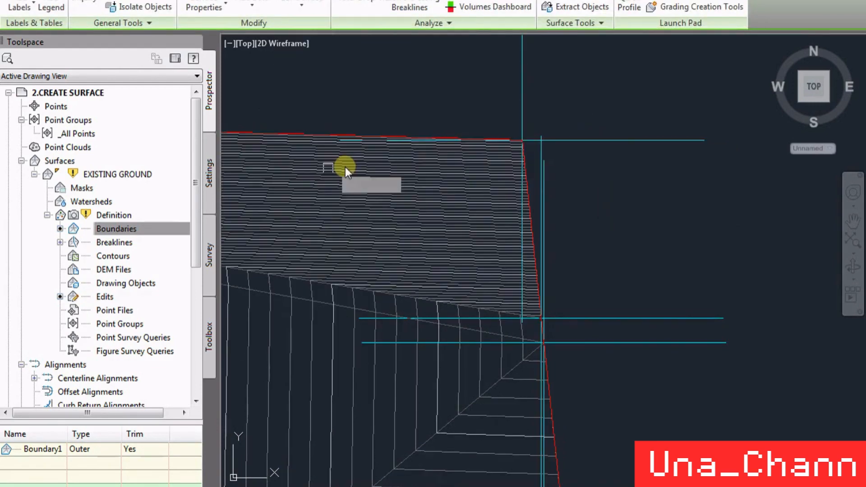
{"action": "left_click", "coordinate": [581, 135]}
{"action": "key", "text": "Return"}
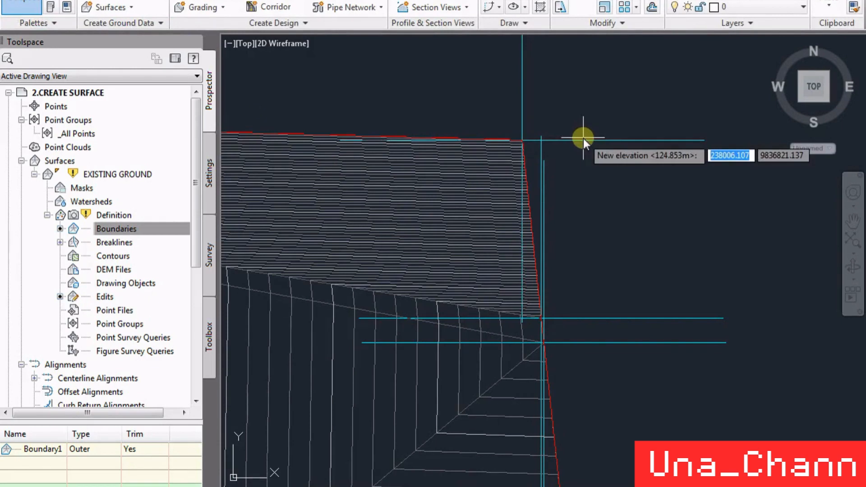
{"action": "key", "text": "Return"}
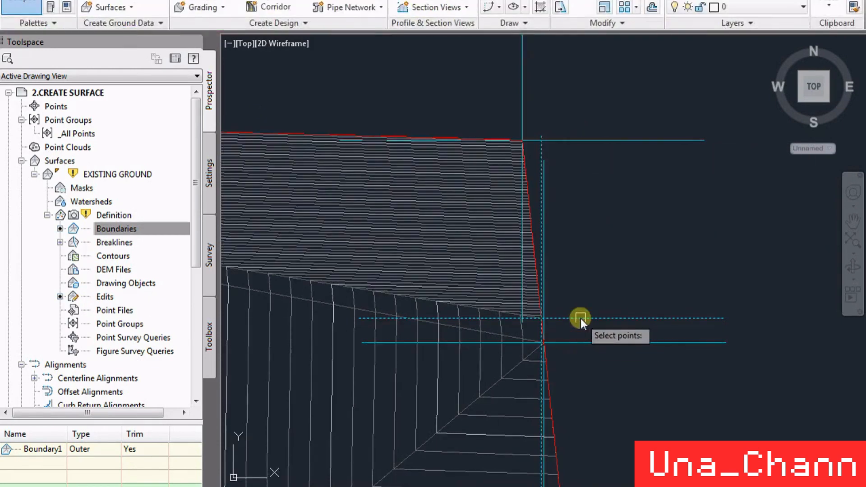
- Set the elevation of the upper zero-level point just below that boundary corner to 124.8 m
{"action": "left_click", "coordinate": [581, 319]}
{"action": "key", "text": "Return"}
{"action": "type", "text": "124.8"}
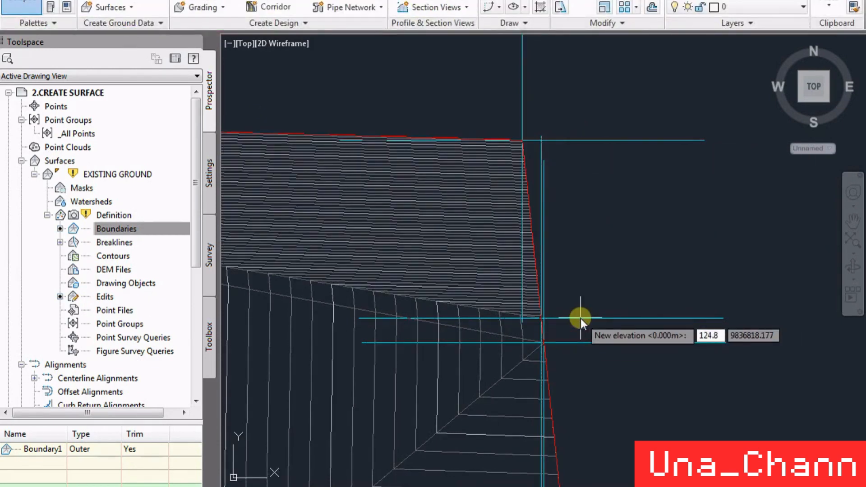
{"action": "key", "text": "Return"}
- Set the elevation of the lower zero-level point of the close pair on the same boundary edge to 124.8 m
{"action": "left_click", "coordinate": [597, 338]}
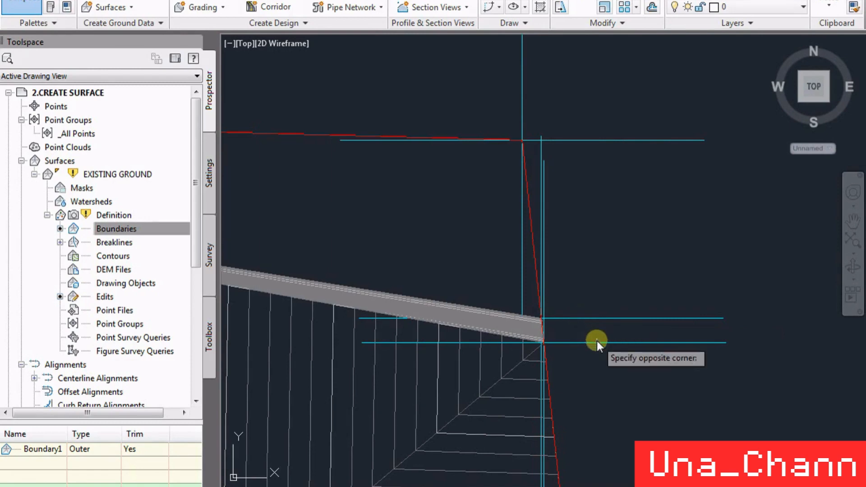
{"action": "left_click", "coordinate": [591, 345]}
{"action": "key", "text": "Return"}
{"action": "type", "text": "124"}
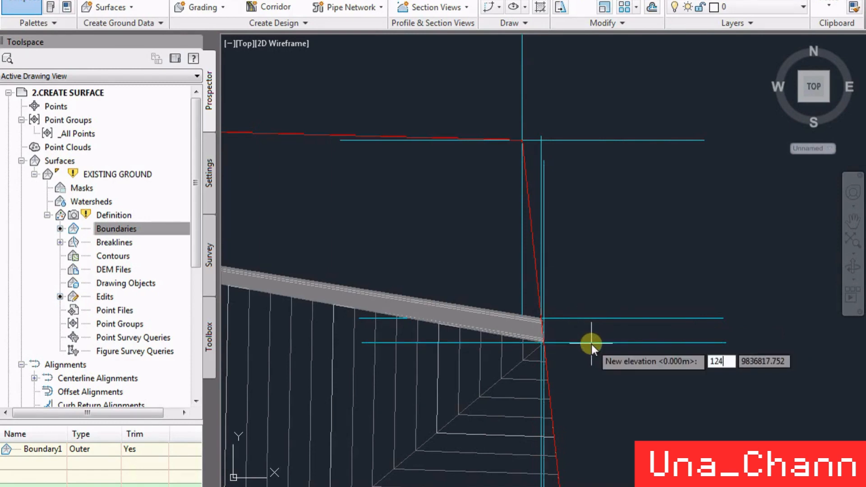
{"action": "type", "text": ".8"}
{"action": "key", "text": "Return"}
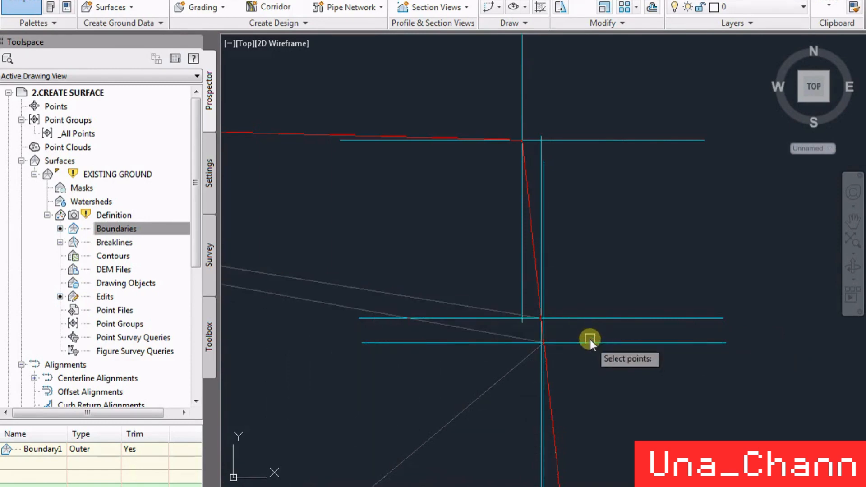
- Check the elevation of the inner surface point beneath the dense contours just before station 0+240, keeping its value
{"action": "scroll", "coordinate": [564, 248], "scroll_direction": "down", "scroll_amount": 5}
{"action": "scroll", "coordinate": [695, 214], "scroll_direction": "up", "scroll_amount": 2}
{"action": "scroll", "coordinate": [613, 153], "scroll_direction": "down", "scroll_amount": 7}
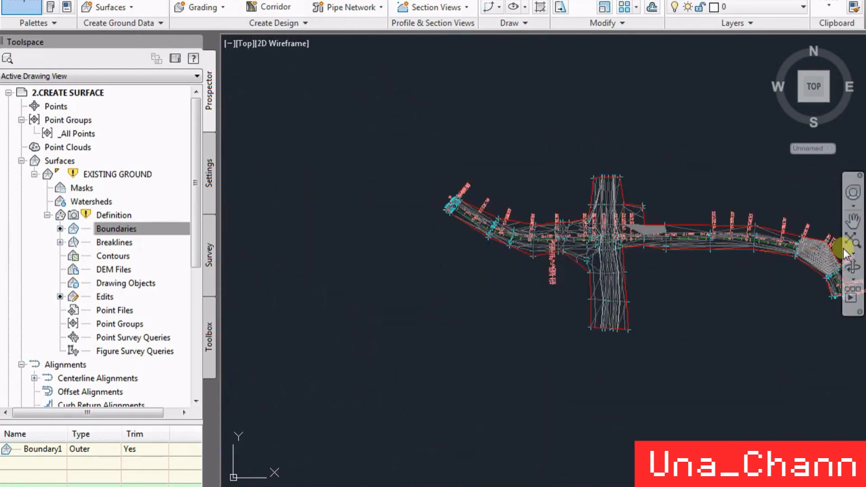
{"action": "scroll", "coordinate": [843, 248], "scroll_direction": "up", "scroll_amount": 4}
{"action": "scroll", "coordinate": [816, 286], "scroll_direction": "down", "scroll_amount": 4}
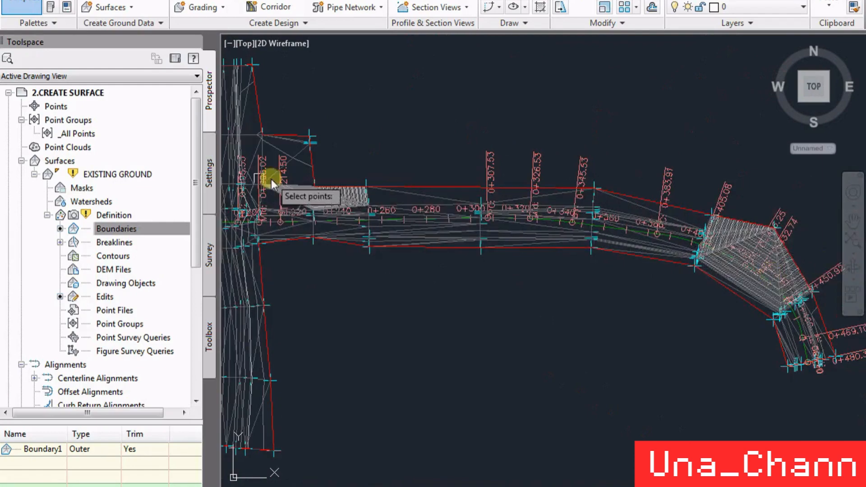
{"action": "scroll", "coordinate": [426, 148], "scroll_direction": "up", "scroll_amount": 5}
{"action": "scroll", "coordinate": [597, 238], "scroll_direction": "up", "scroll_amount": 1}
{"action": "scroll", "coordinate": [597, 238], "scroll_direction": "up", "scroll_amount": 3}
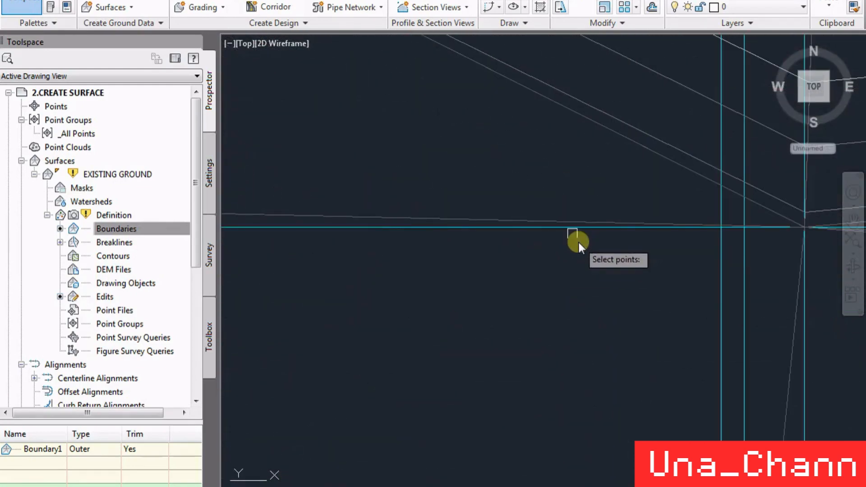
{"action": "scroll", "coordinate": [567, 230], "scroll_direction": "down", "scroll_amount": 3}
{"action": "left_click", "coordinate": [558, 297]}
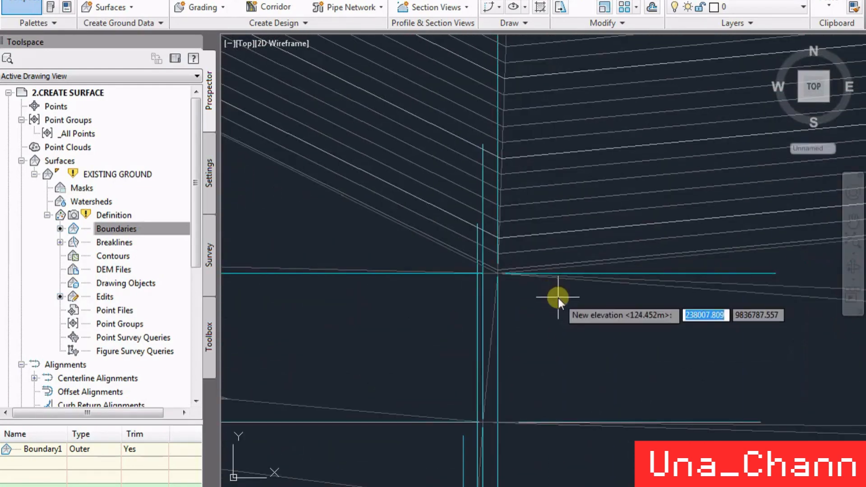
- Check the elevation of the upper point of the close pair at the boundary corner above station 0+240, keeping its value
{"action": "scroll", "coordinate": [483, 271], "scroll_direction": "up", "scroll_amount": 3}
{"action": "scroll", "coordinate": [524, 370], "scroll_direction": "down", "scroll_amount": 4}
{"action": "scroll", "coordinate": [526, 39], "scroll_direction": "up", "scroll_amount": 6}
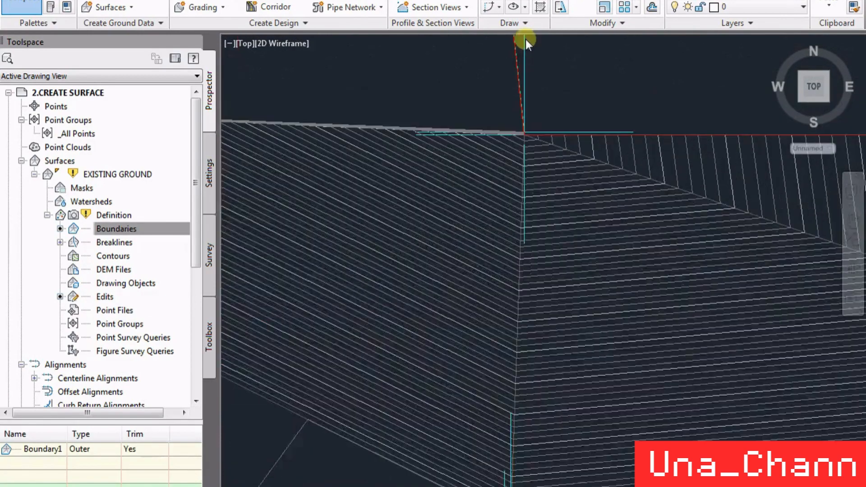
{"action": "scroll", "coordinate": [481, 292], "scroll_direction": "up", "scroll_amount": 2}
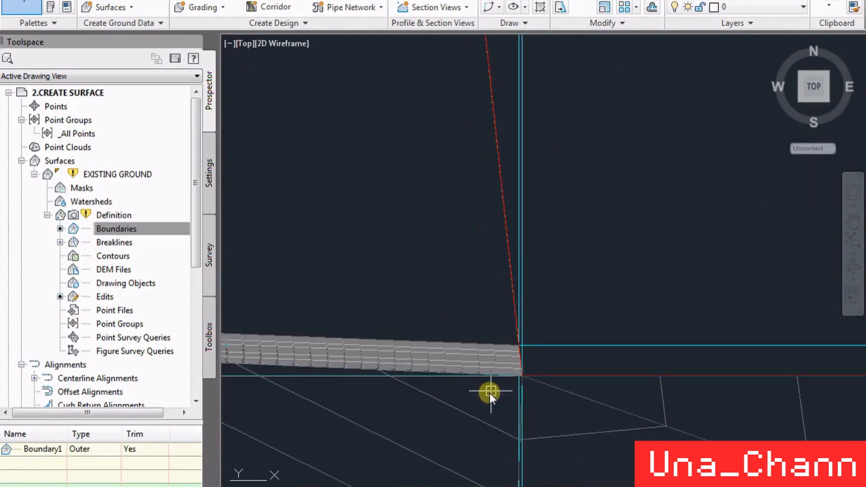
{"action": "left_click", "coordinate": [547, 348]}
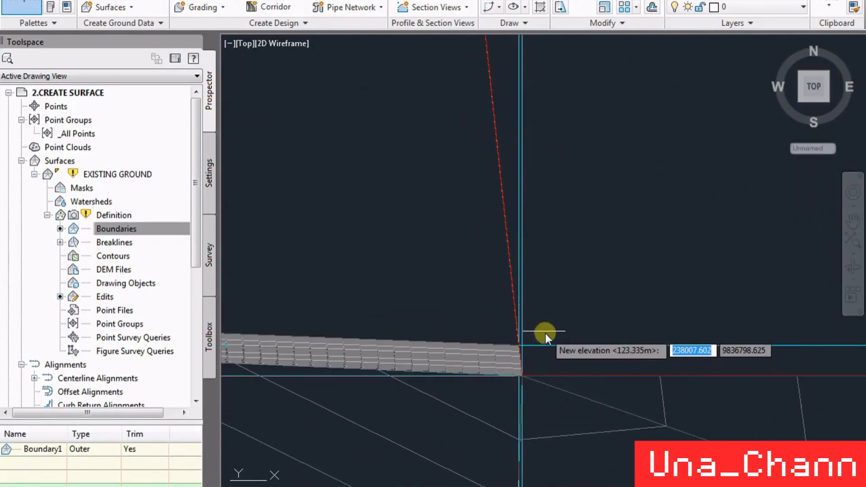
{"action": "key", "text": "Return"}
- Set the elevation of the lower zero-level point at the same boundary corner to 123.335 m
{"action": "left_click", "coordinate": [526, 307]}
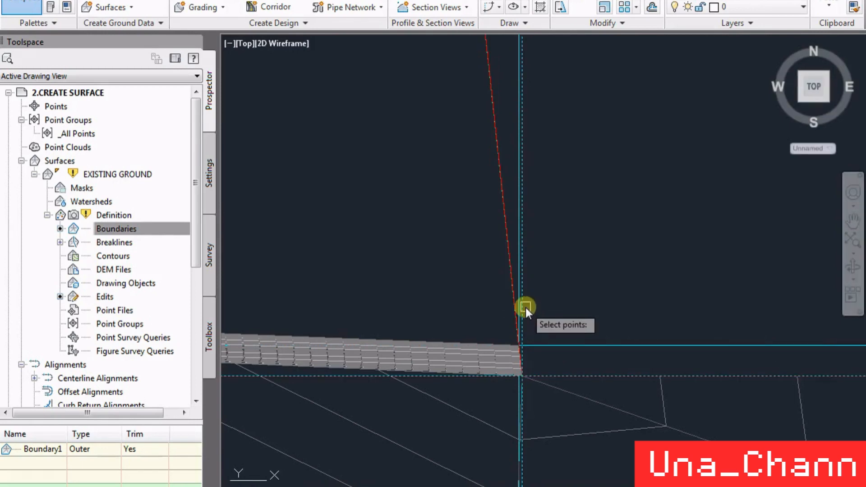
{"action": "left_click", "coordinate": [526, 308]}
{"action": "type", "text": "123.335"}
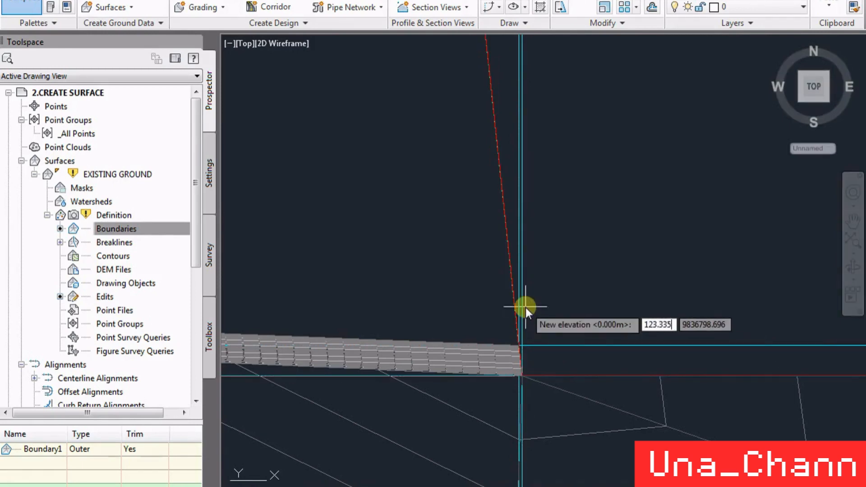
{"action": "key", "text": "Return"}
- Check the elevation of the outer boundary corner point beside station label 0+426.25, keeping its value
{"action": "scroll", "coordinate": [583, 261], "scroll_direction": "down", "scroll_amount": 8}
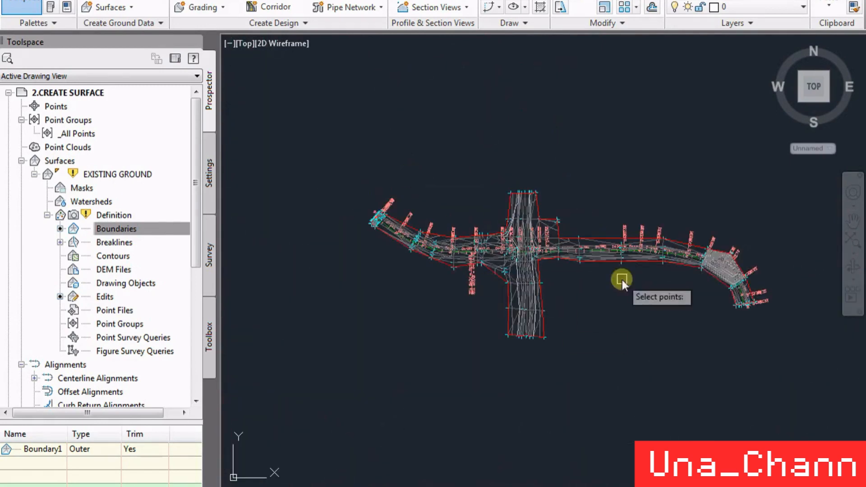
{"action": "scroll", "coordinate": [733, 264], "scroll_direction": "up", "scroll_amount": 8}
{"action": "scroll", "coordinate": [670, 211], "scroll_direction": "up", "scroll_amount": 5}
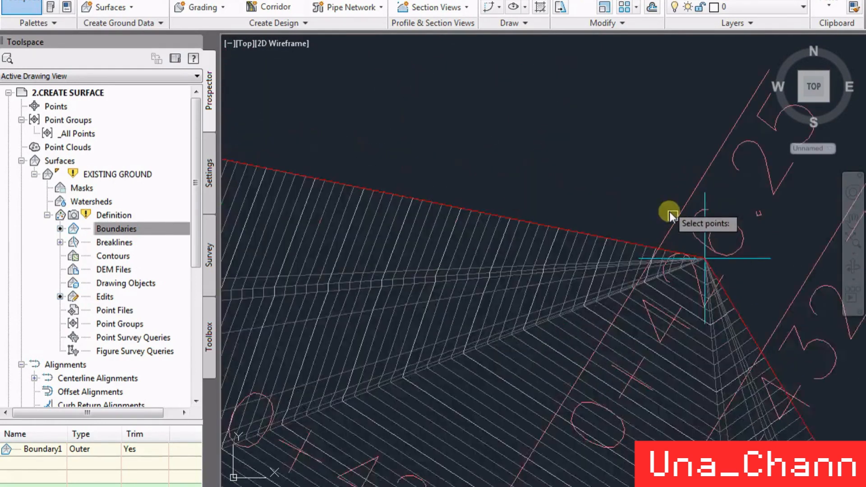
{"action": "left_click", "coordinate": [733, 278]}
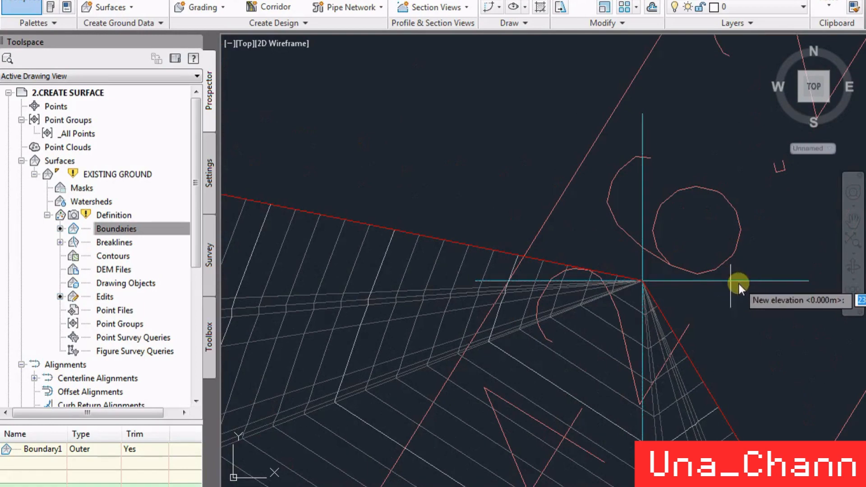
{"action": "scroll", "coordinate": [739, 284], "scroll_direction": "down", "scroll_amount": 4}
{"action": "scroll", "coordinate": [690, 378], "scroll_direction": "up", "scroll_amount": 5}
{"action": "key", "text": "Return"}
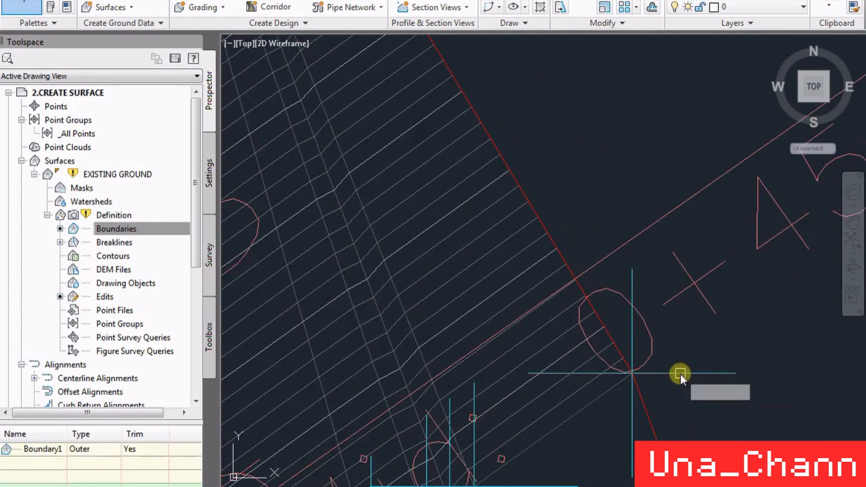
- Check the elevations of the neighbouring boundary points at stations 0+450.92 and 0+405.08, keeping their values
{"action": "left_click", "coordinate": [685, 374]}
{"action": "scroll", "coordinate": [670, 379], "scroll_direction": "down", "scroll_amount": 4}
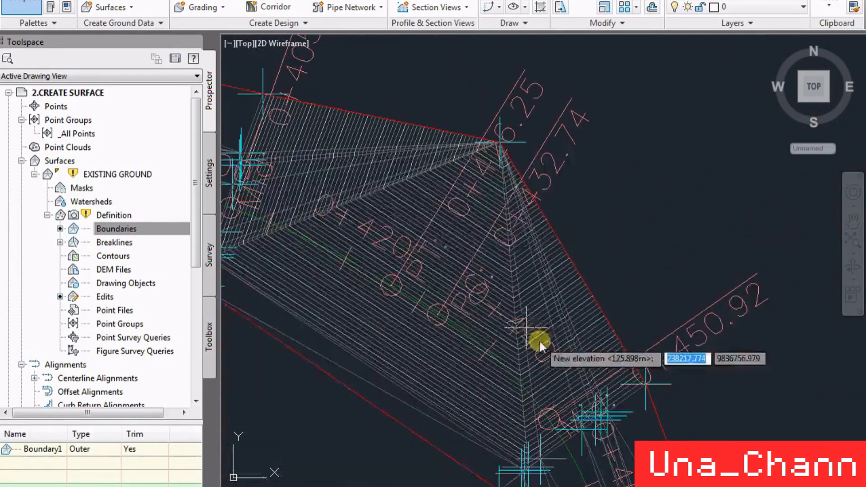
{"action": "scroll", "coordinate": [264, 64], "scroll_direction": "up", "scroll_amount": 5}
{"action": "key", "text": "Return"}
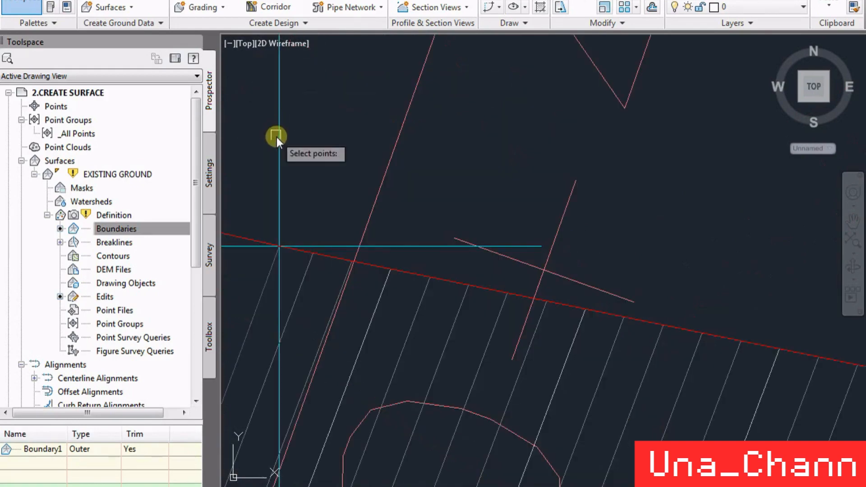
{"action": "left_click", "coordinate": [278, 144]}
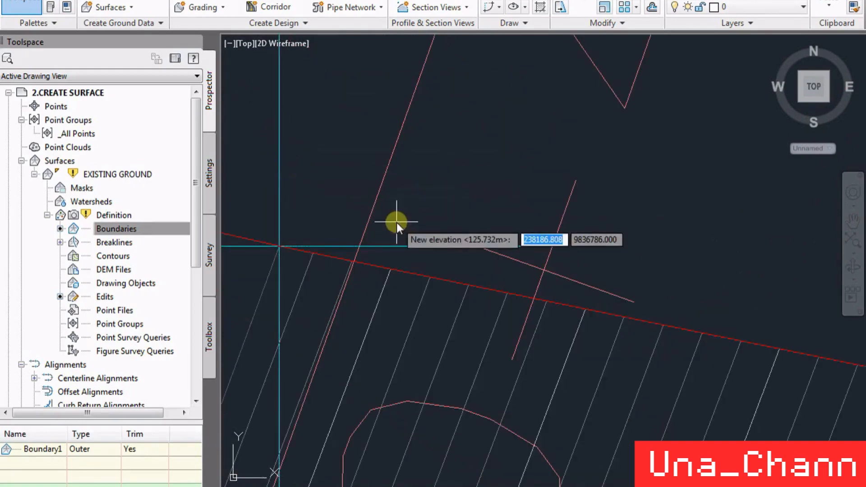
{"action": "scroll", "coordinate": [292, 181], "scroll_direction": "down", "scroll_amount": 5}
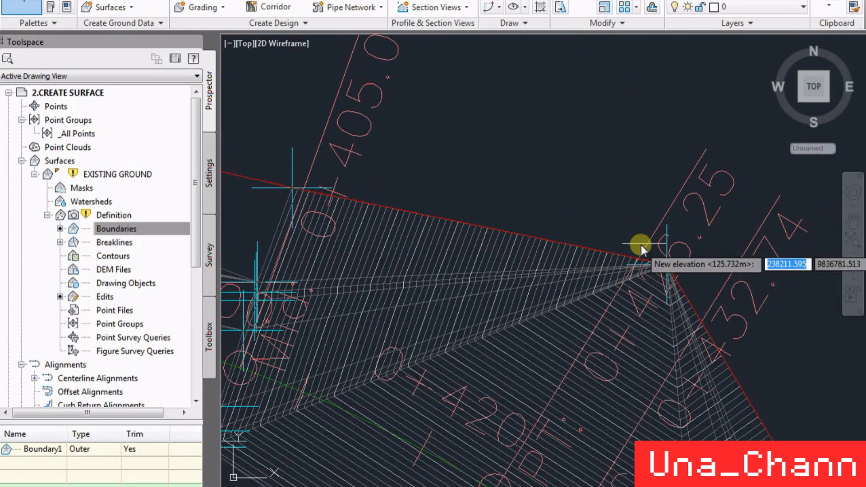
{"action": "key", "text": "Return"}
- Set the elevation of the zero-level boundary corner point beside station label 0+426.25 to 125.8 m
{"action": "scroll", "coordinate": [423, 129], "scroll_direction": "down", "scroll_amount": 2}
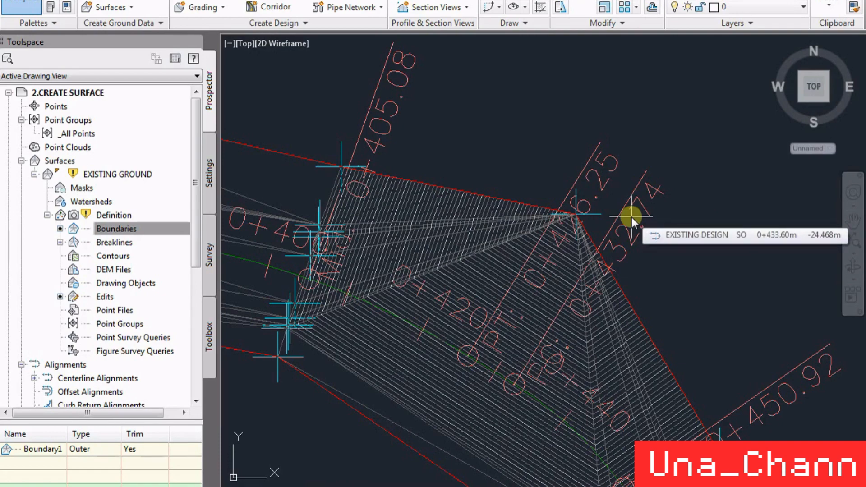
{"action": "scroll", "coordinate": [631, 217], "scroll_direction": "up", "scroll_amount": 5}
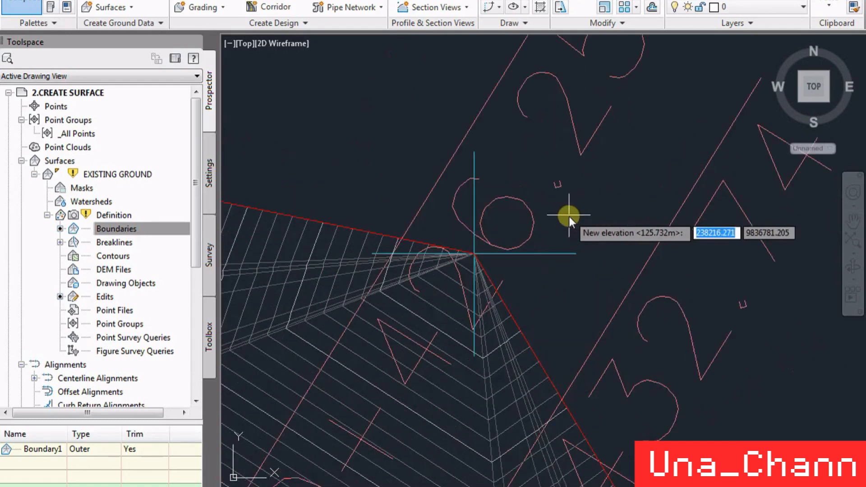
{"action": "left_click", "coordinate": [554, 254]}
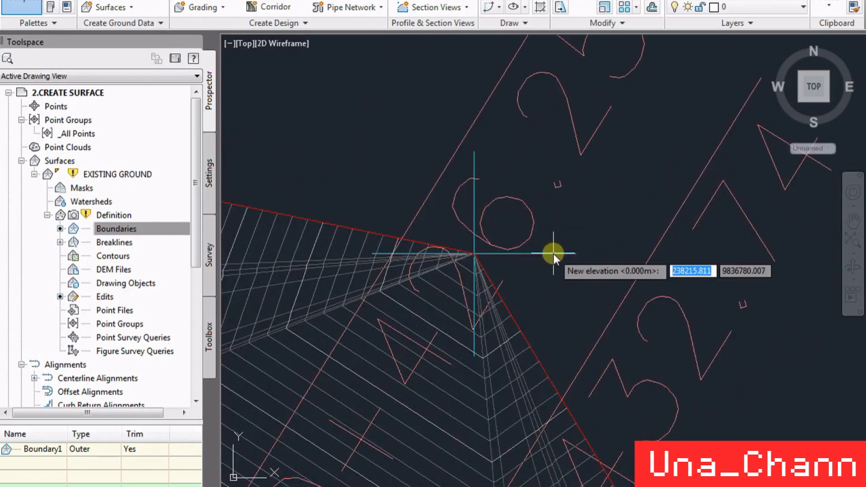
{"action": "type", "text": "125.8"}
{"action": "key", "text": "Return"}
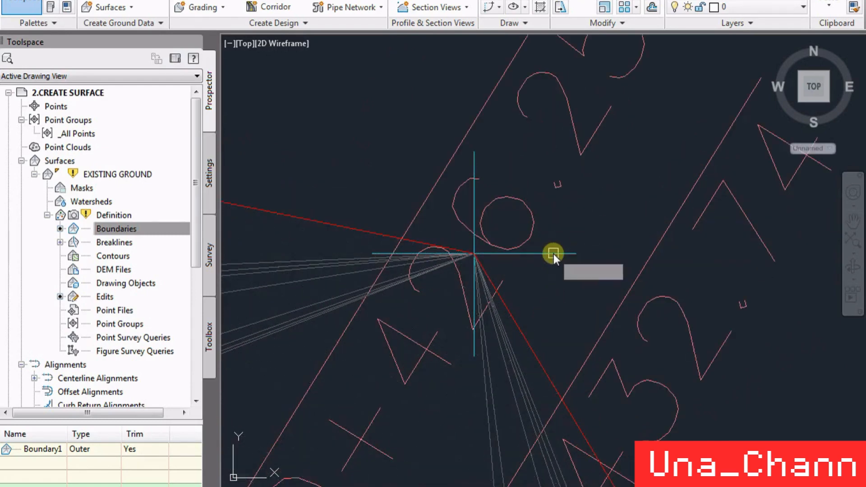
- End point editing and inspect the EXISTING GROUND contours and triangulation from the crossroad to station 0+480.34 for remaining elevation errors
{"action": "scroll", "coordinate": [580, 209], "scroll_direction": "down", "scroll_amount": 6}
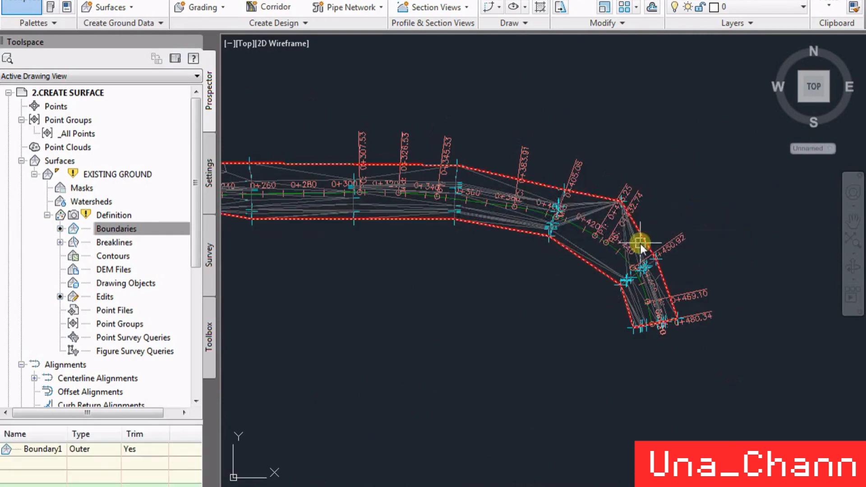
{"action": "scroll", "coordinate": [597, 220], "scroll_direction": "up", "scroll_amount": 6}
{"action": "scroll", "coordinate": [662, 224], "scroll_direction": "down", "scroll_amount": 1}
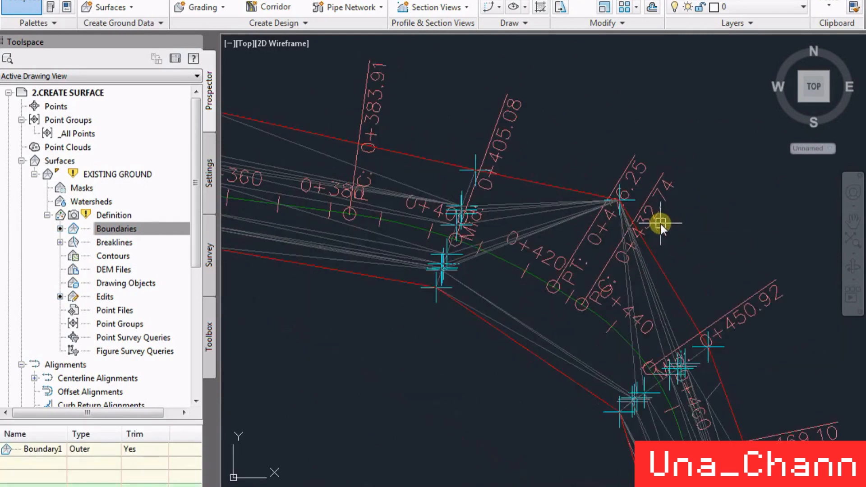
{"action": "scroll", "coordinate": [665, 235], "scroll_direction": "down", "scroll_amount": 3}
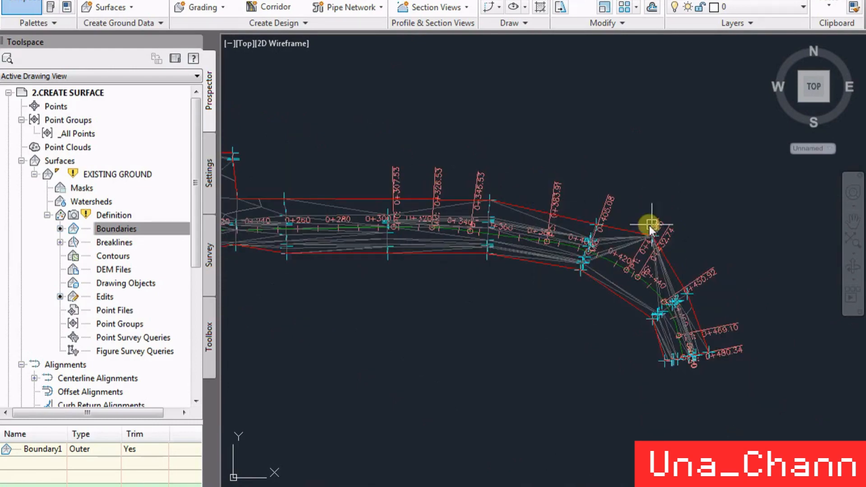
{"action": "scroll", "coordinate": [662, 244], "scroll_direction": "up", "scroll_amount": 7}
{"action": "scroll", "coordinate": [691, 254], "scroll_direction": "down", "scroll_amount": 3}
{"action": "scroll", "coordinate": [764, 267], "scroll_direction": "down", "scroll_amount": 4}
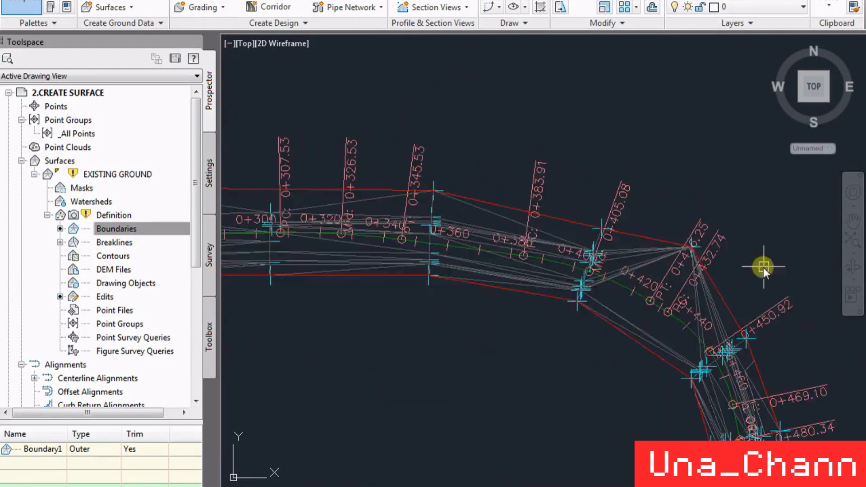
{"action": "scroll", "coordinate": [623, 242], "scroll_direction": "up", "scroll_amount": 4}
{"action": "scroll", "coordinate": [623, 244], "scroll_direction": "down", "scroll_amount": 6}
{"action": "scroll", "coordinate": [592, 252], "scroll_direction": "up", "scroll_amount": 5}
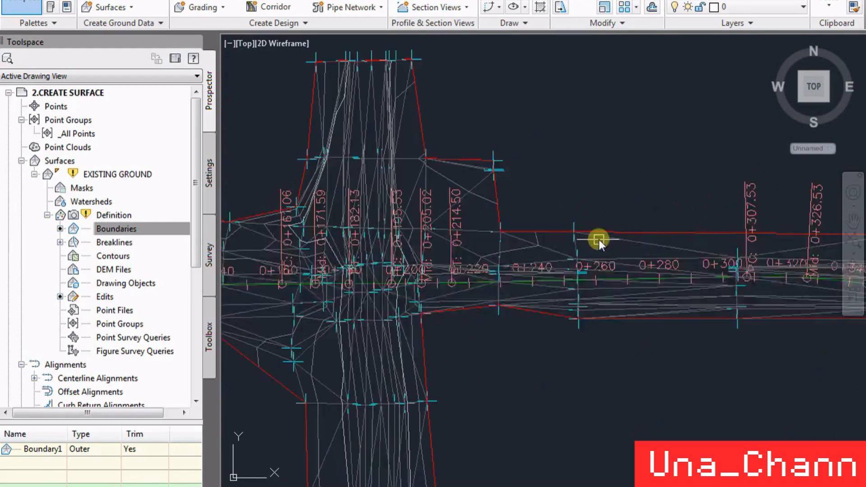
{"action": "scroll", "coordinate": [547, 202], "scroll_direction": "down", "scroll_amount": 5}
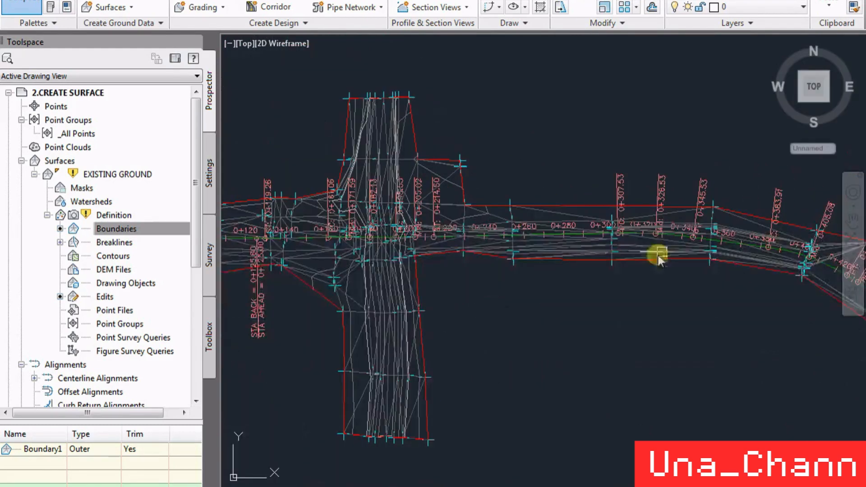
{"action": "scroll", "coordinate": [731, 218], "scroll_direction": "up", "scroll_amount": 7}
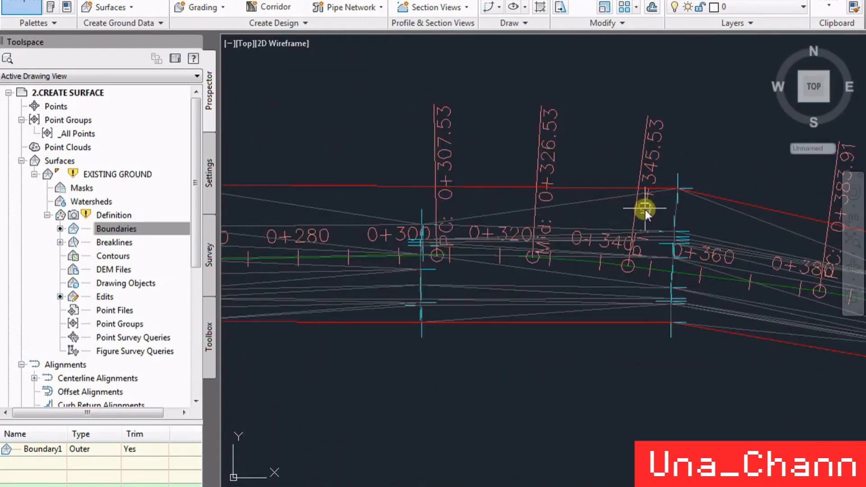
{"action": "scroll", "coordinate": [564, 213], "scroll_direction": "down", "scroll_amount": 5}
{"action": "scroll", "coordinate": [614, 227], "scroll_direction": "up", "scroll_amount": 5}
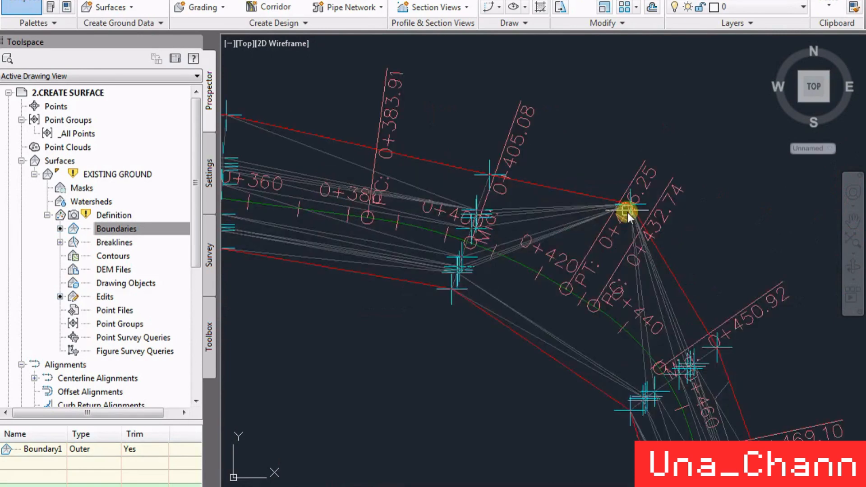
{"action": "scroll", "coordinate": [628, 211], "scroll_direction": "down", "scroll_amount": 2}
{"action": "scroll", "coordinate": [636, 212], "scroll_direction": "down", "scroll_amount": 2}
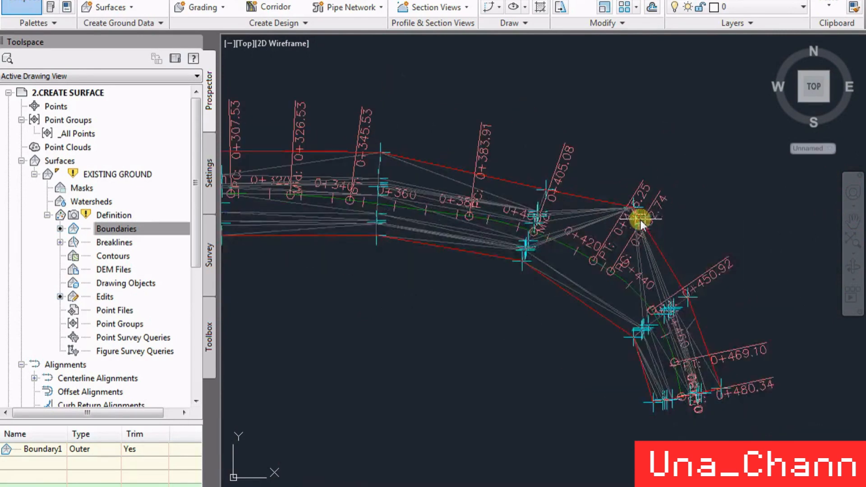
{"action": "scroll", "coordinate": [703, 382], "scroll_direction": "up", "scroll_amount": 2}
{"action": "scroll", "coordinate": [719, 403], "scroll_direction": "down", "scroll_amount": 2}
{"action": "scroll", "coordinate": [700, 185], "scroll_direction": "up", "scroll_amount": 2}
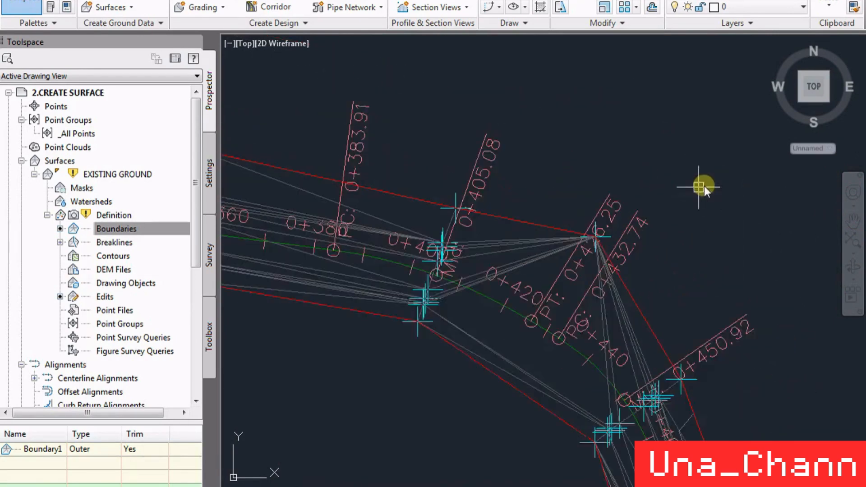
{"action": "scroll", "coordinate": [584, 246], "scroll_direction": "up", "scroll_amount": 2}
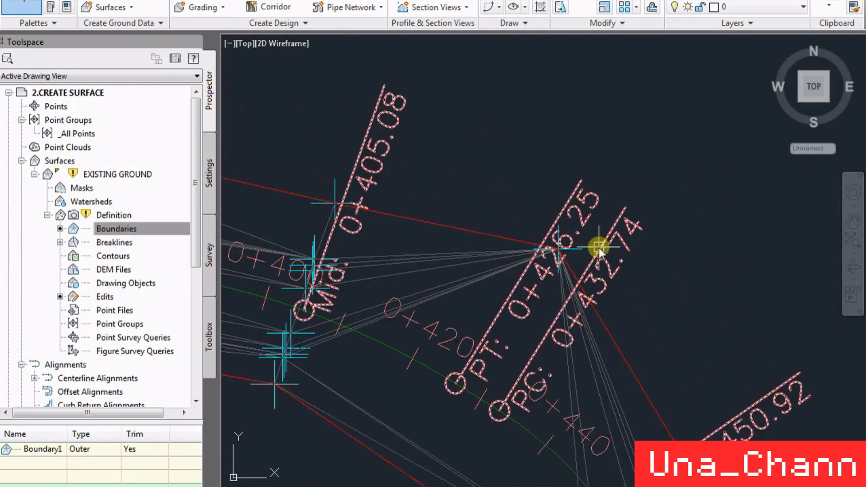
{"action": "scroll", "coordinate": [697, 207], "scroll_direction": "down", "scroll_amount": 2}
{"action": "scroll", "coordinate": [711, 217], "scroll_direction": "down", "scroll_amount": 3}
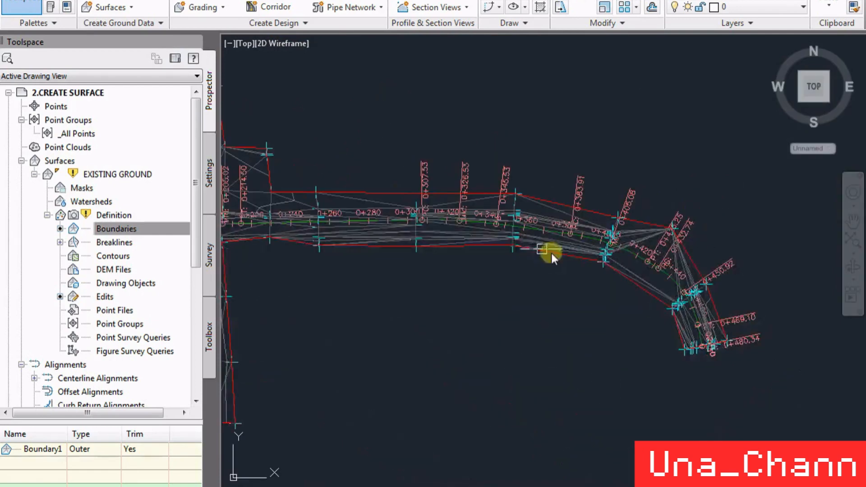
{"action": "scroll", "coordinate": [463, 205], "scroll_direction": "down", "scroll_amount": 2}
{"action": "middle_click_drag", "start_coordinate": [288, 246], "coordinate": [438, 255]}
{"action": "scroll", "coordinate": [548, 208], "scroll_direction": "up", "scroll_amount": 2}
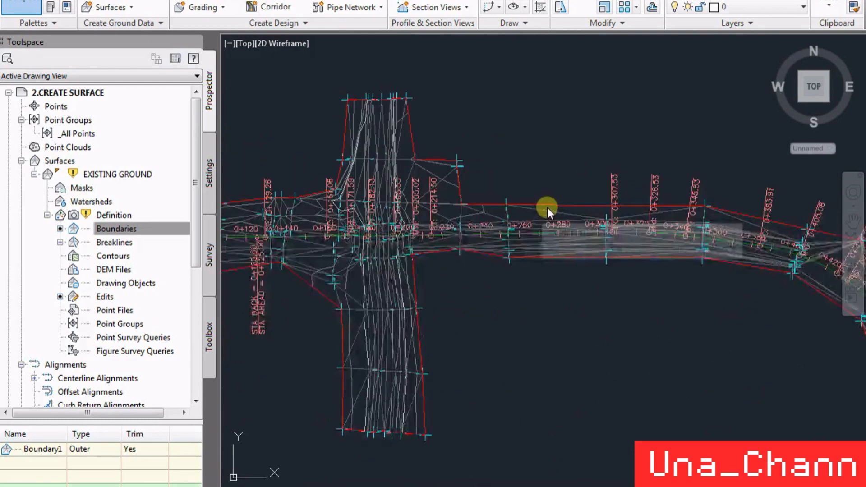
{"action": "scroll", "coordinate": [547, 207], "scroll_direction": "down", "scroll_amount": 2}
{"action": "scroll", "coordinate": [594, 269], "scroll_direction": "up", "scroll_amount": 2}
{"action": "scroll", "coordinate": [594, 269], "scroll_direction": "up", "scroll_amount": 2}
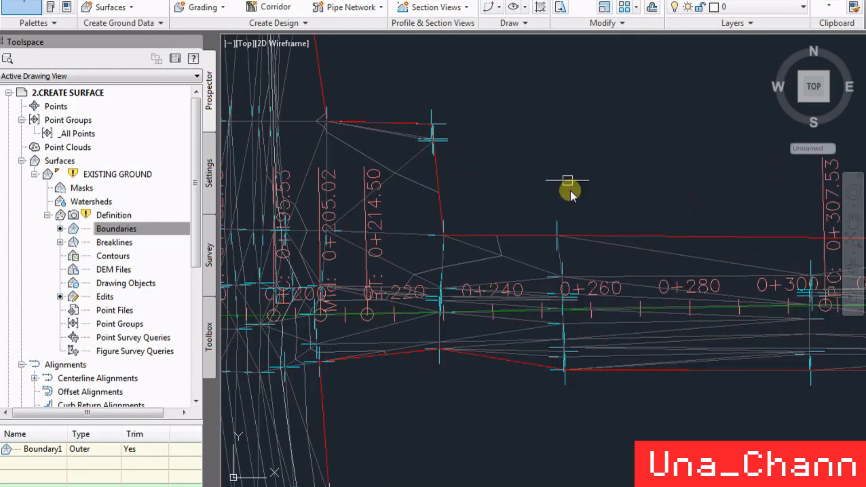
- Rebuild the out-of-date EXISTING GROUND surface to apply the elevation edits, and dismiss the resulting event log
{"action": "scroll", "coordinate": [496, 343], "scroll_direction": "down", "scroll_amount": 2}
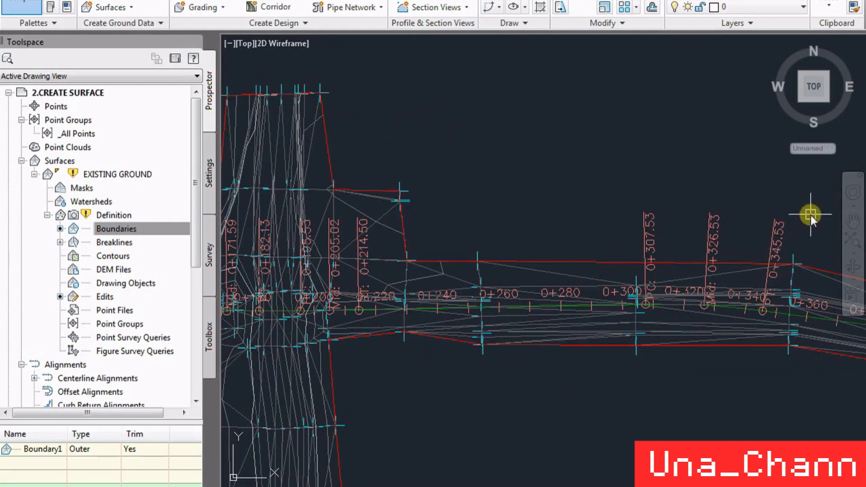
{"action": "scroll", "coordinate": [561, 304], "scroll_direction": "down", "scroll_amount": 4}
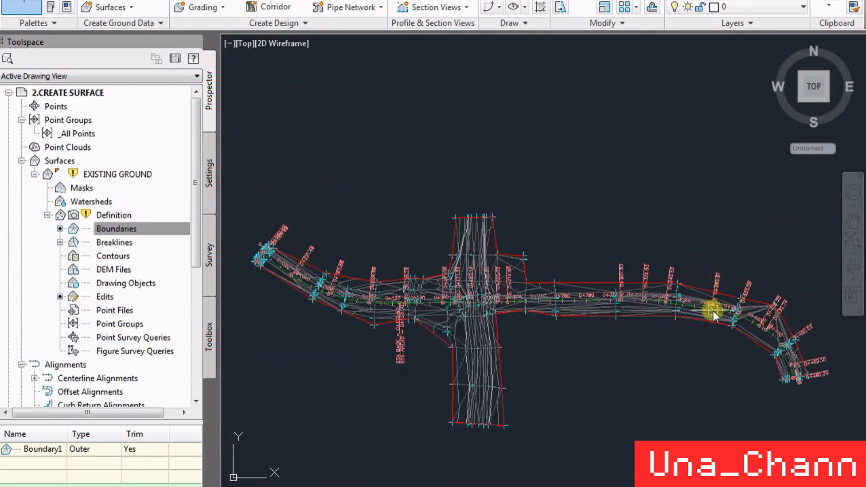
{"action": "scroll", "coordinate": [541, 141], "scroll_direction": "down", "scroll_amount": 2}
{"action": "scroll", "coordinate": [598, 253], "scroll_direction": "up", "scroll_amount": 2}
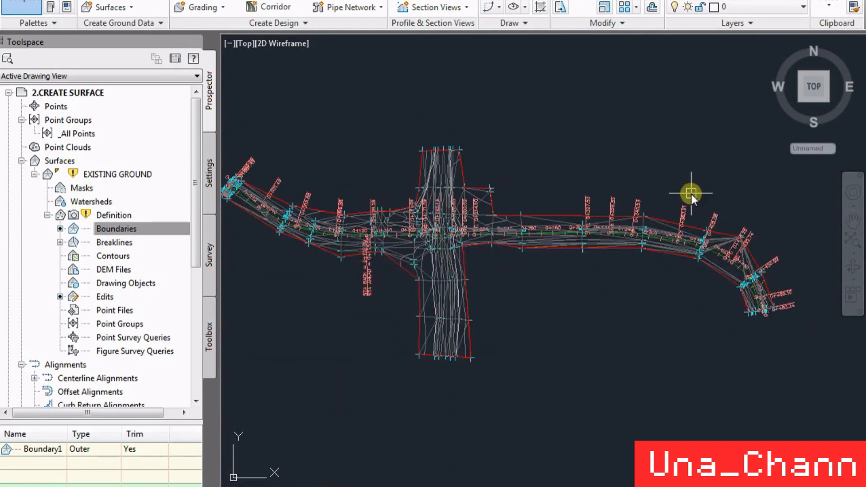
{"action": "scroll", "coordinate": [599, 188], "scroll_direction": "down", "scroll_amount": 2}
{"action": "scroll", "coordinate": [602, 150], "scroll_direction": "up", "scroll_amount": 2}
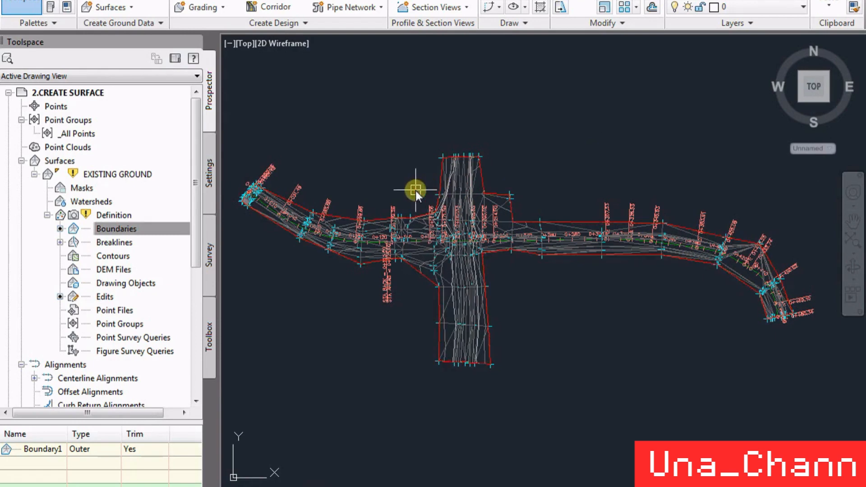
{"action": "right_click", "coordinate": [98, 175]}
{"action": "left_click", "coordinate": [129, 216]}
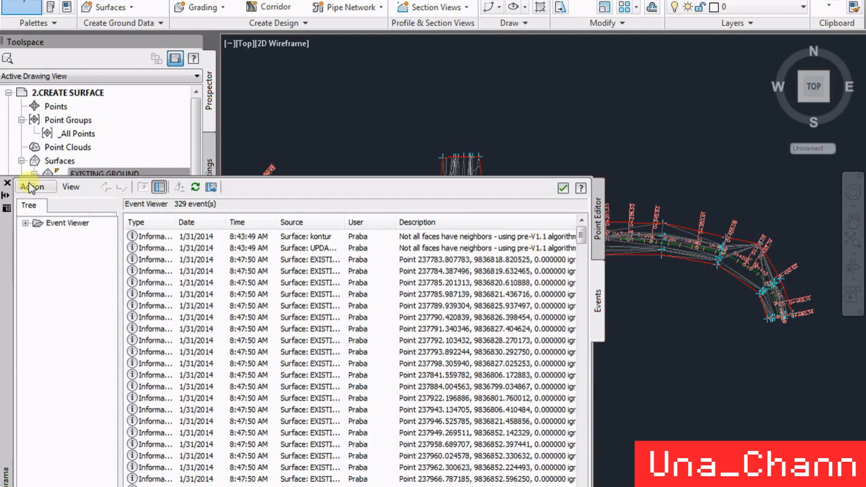
{"action": "left_click", "coordinate": [7, 182]}
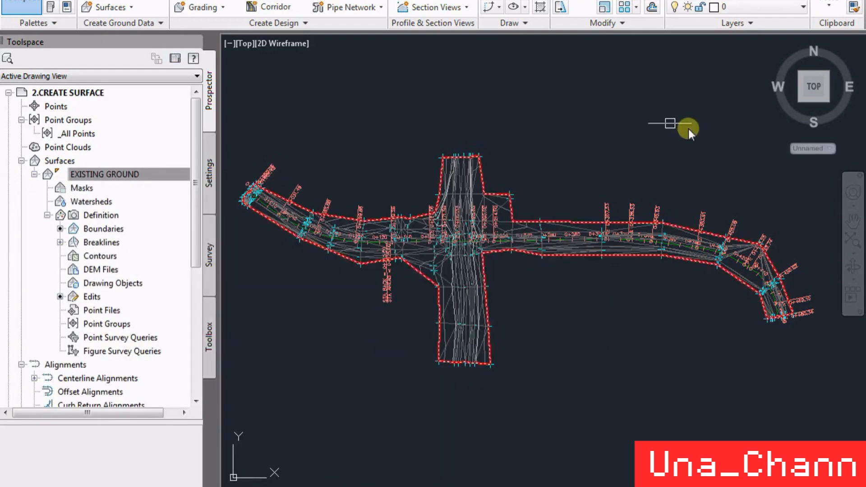
- Inspect the rebuilt EXISTING GROUND surface around the crossroad and check its elevation on the northern arm
{"action": "scroll", "coordinate": [455, 198], "scroll_direction": "up", "scroll_amount": 4}
{"action": "scroll", "coordinate": [667, 107], "scroll_direction": "down", "scroll_amount": 2}
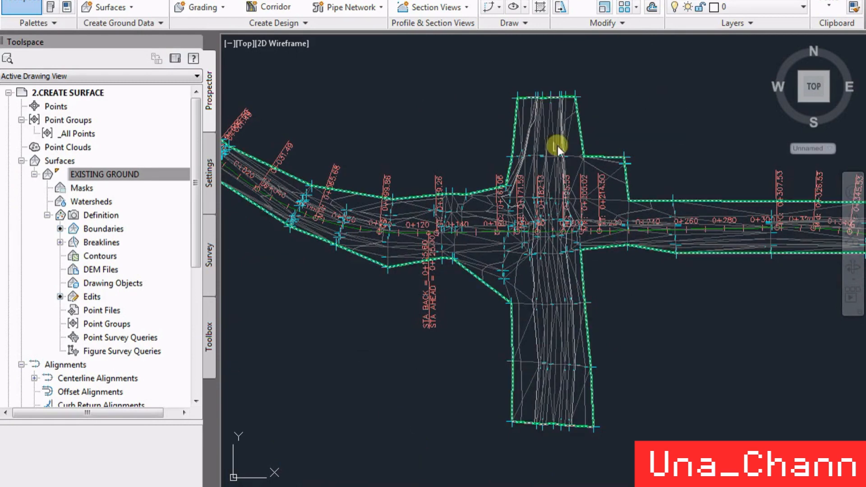
{"action": "mouse_move", "coordinate": [569, 167]}
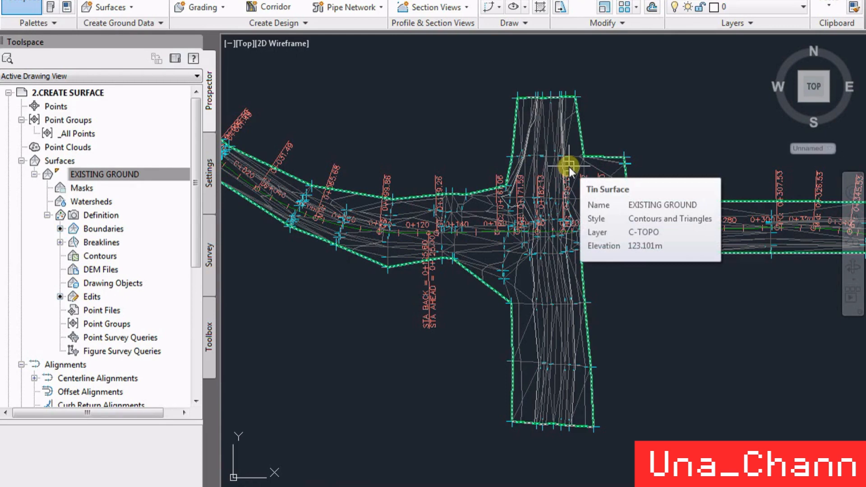
{"action": "scroll", "coordinate": [569, 167], "scroll_direction": "down", "scroll_amount": 5}
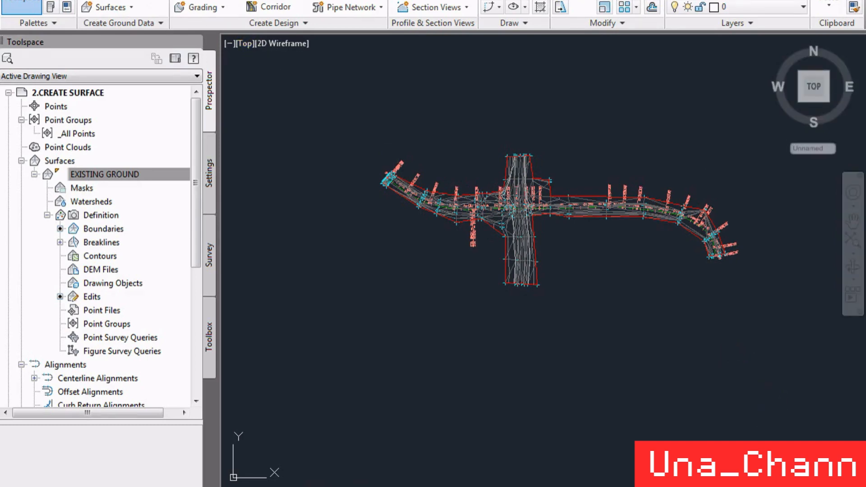
{"action": "left_click", "coordinate": [748, 391]}
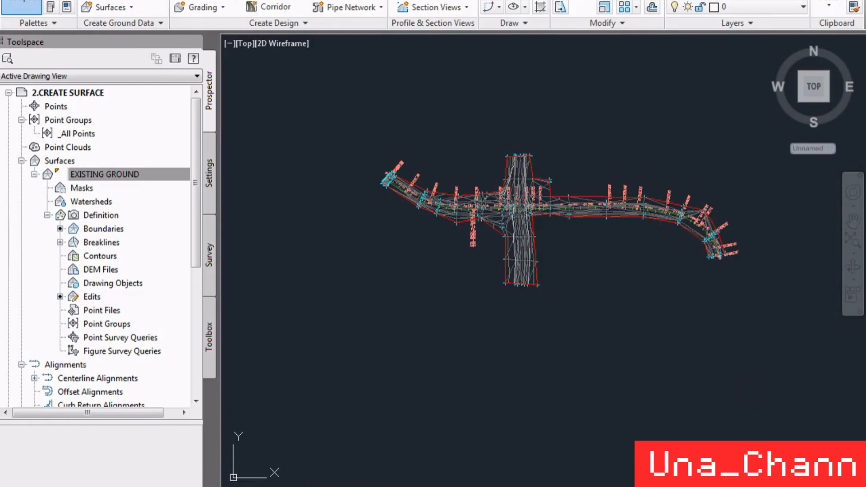